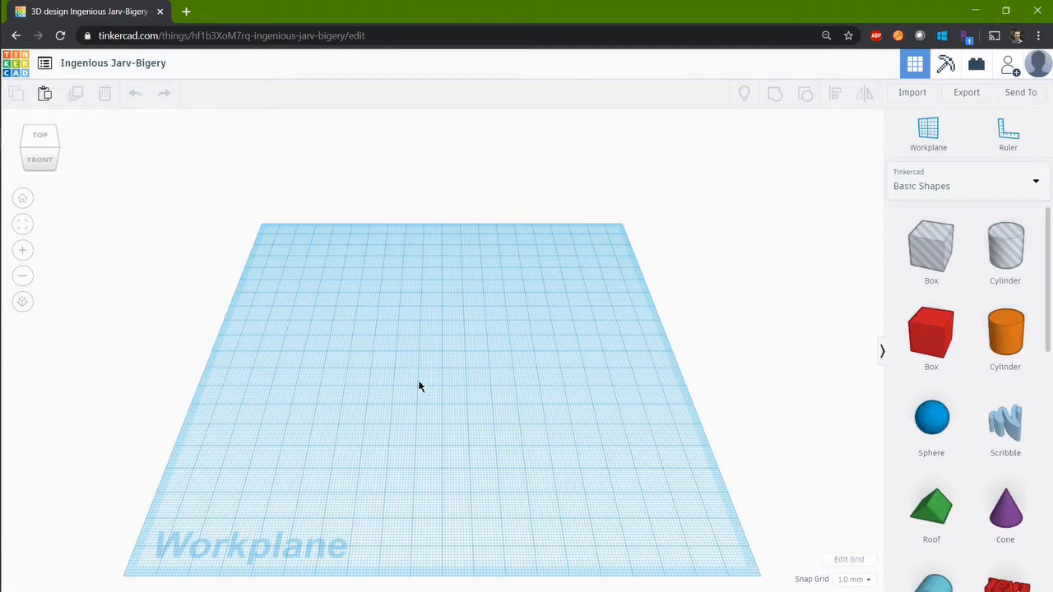
# - Examine the empty workplane by orbiting and panning it and switching between the top, right and bottom standard views
pyautogui.moveTo(420, 387); pyautogui.dragTo(425, 363, button='right')
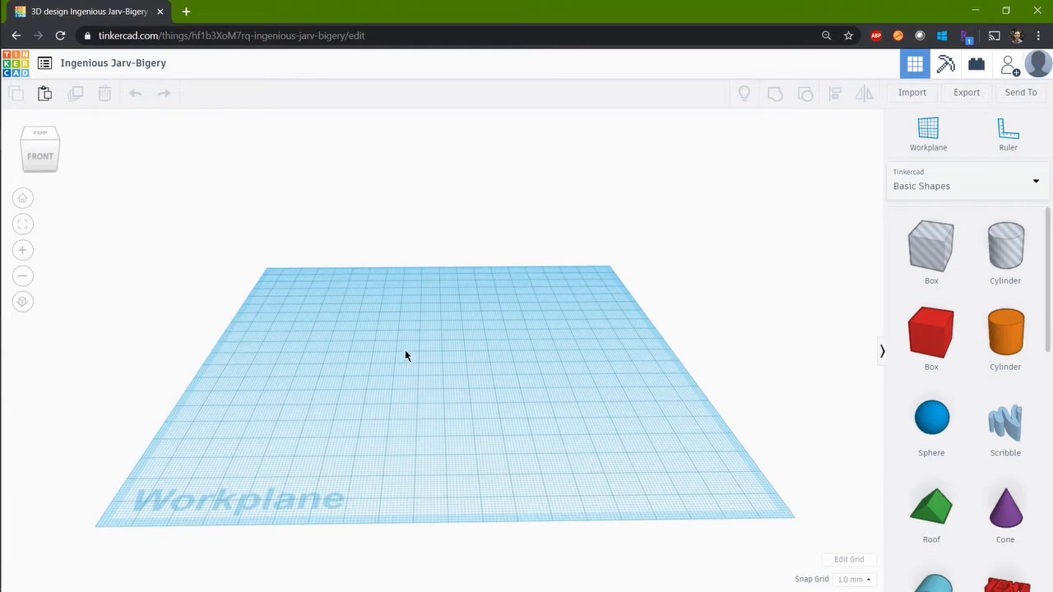
pyautogui.moveTo(440, 358); pyautogui.dragTo(462, 286, button='middle')
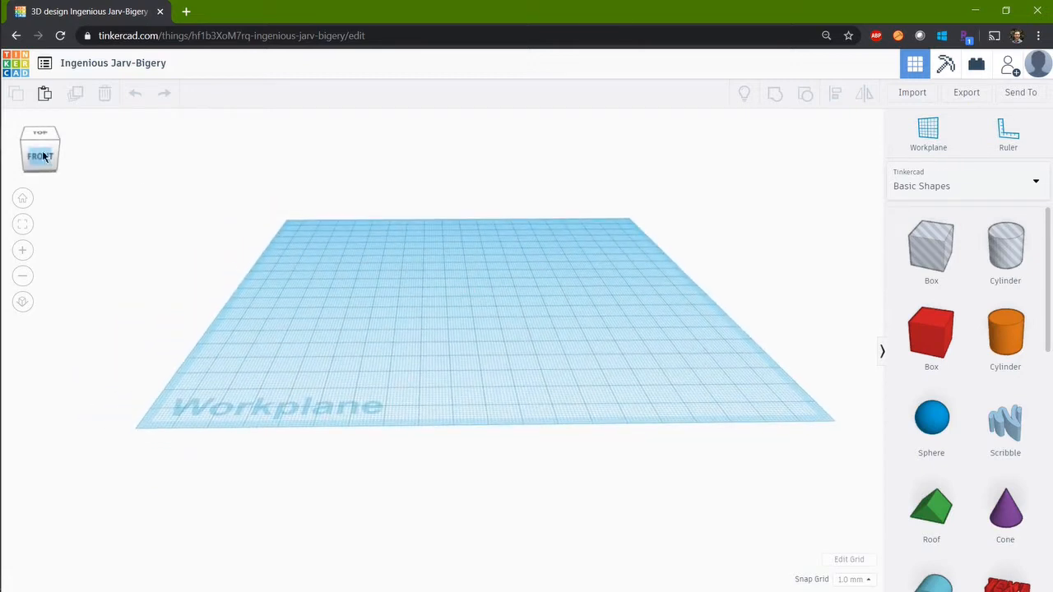
pyautogui.moveTo(36, 158); pyautogui.dragTo(40, 166)
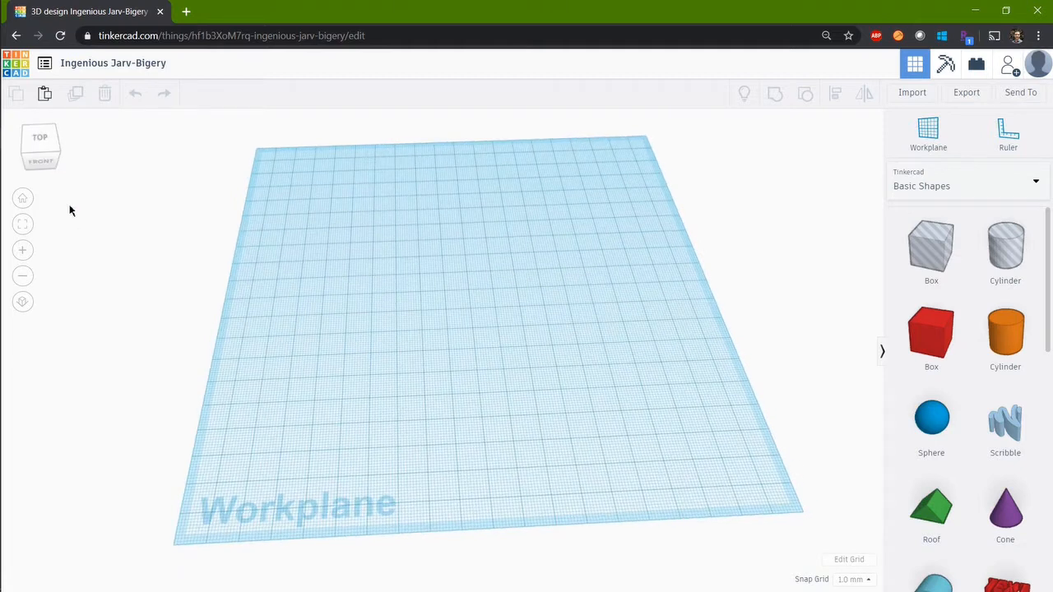
pyautogui.click(40, 142)
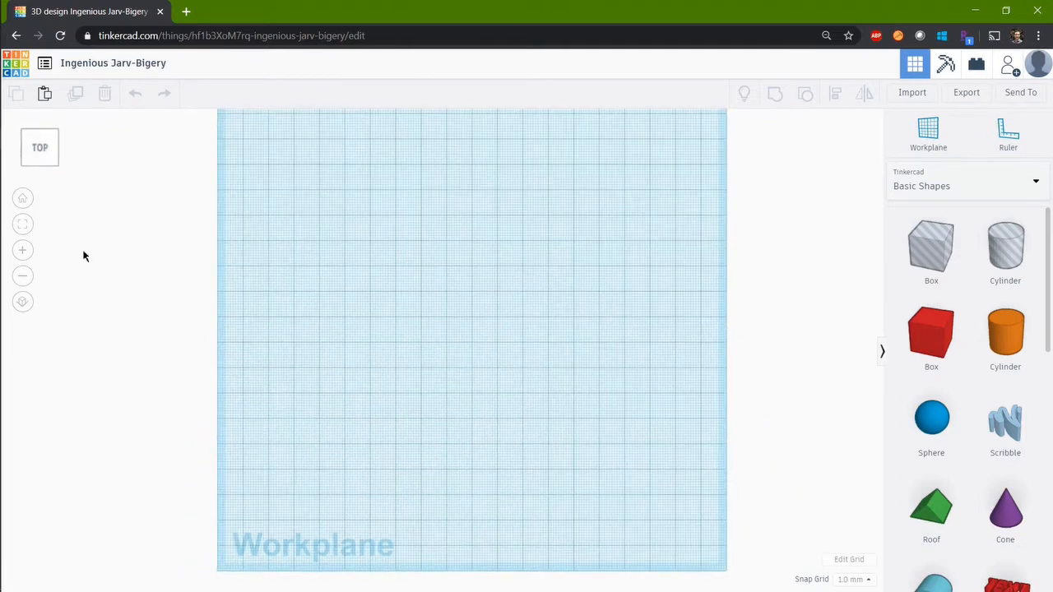
pyautogui.click(64, 147)
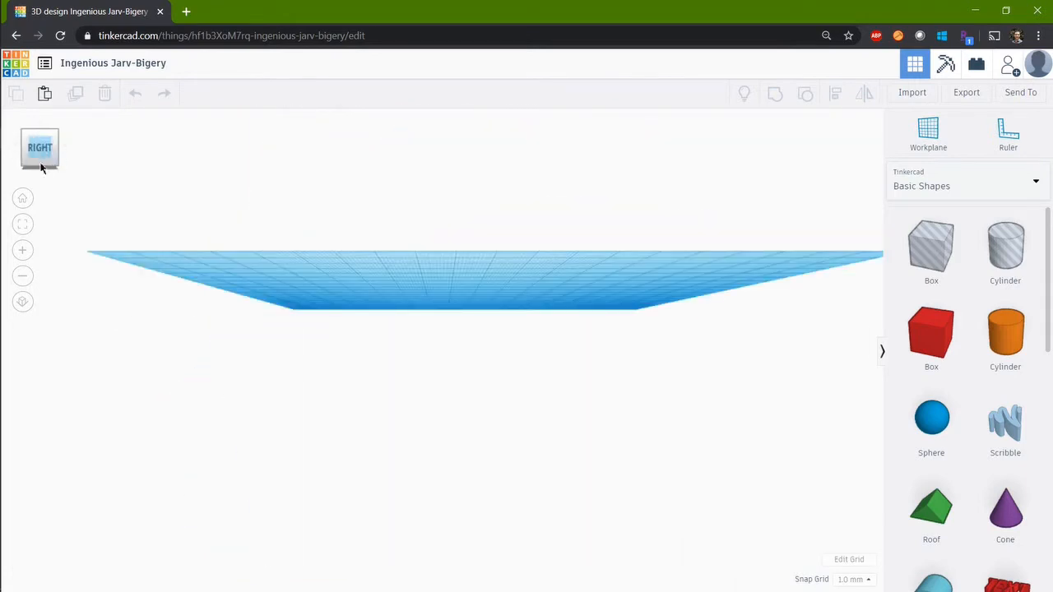
pyautogui.click(41, 175)
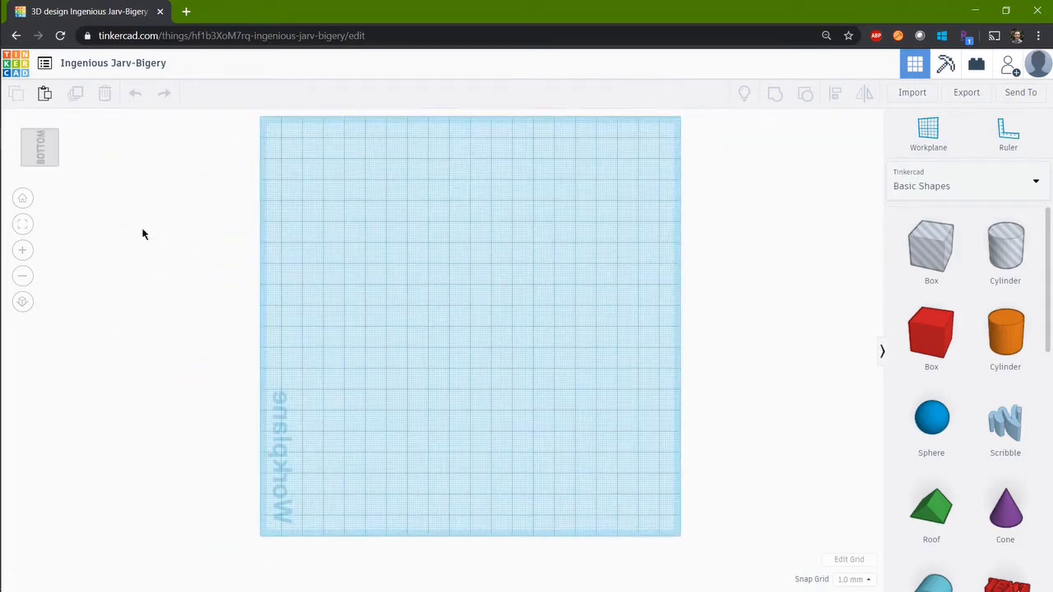
pyautogui.moveTo(415, 324); pyautogui.dragTo(569, 372, button='right')
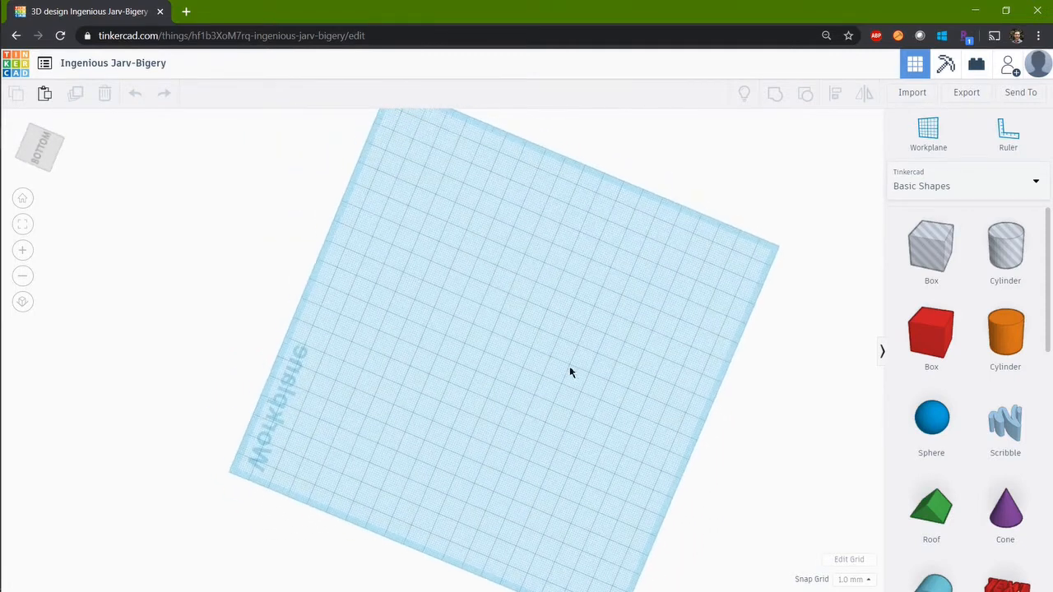
pyautogui.moveTo(471, 301); pyautogui.dragTo(524, 376, button='right')
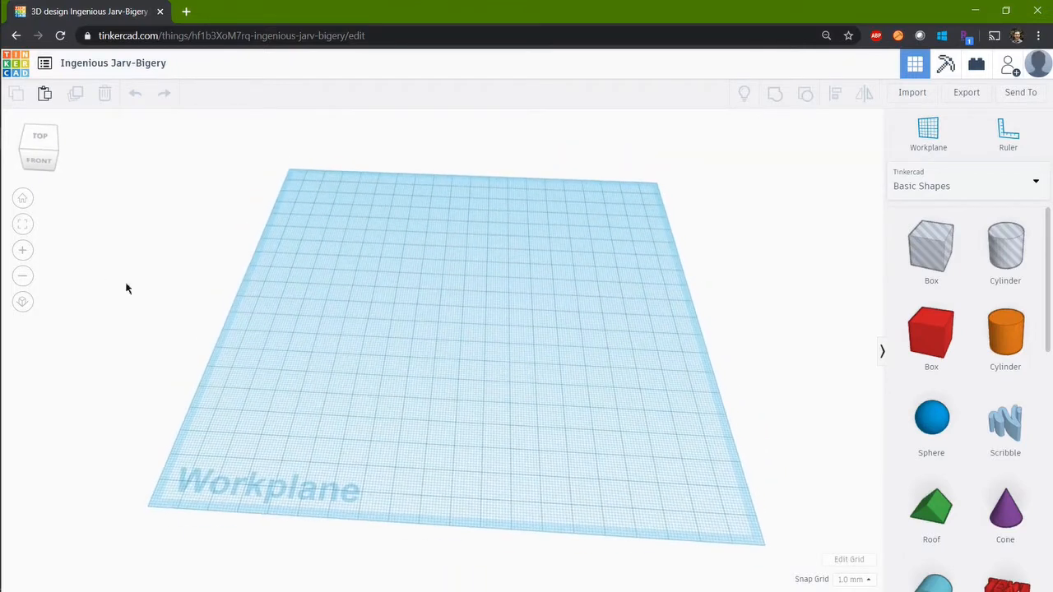
# - Zoom in and out on the empty workplane and bring the whole grid back into an angled front view
pyautogui.scroll(10, 506, 349)
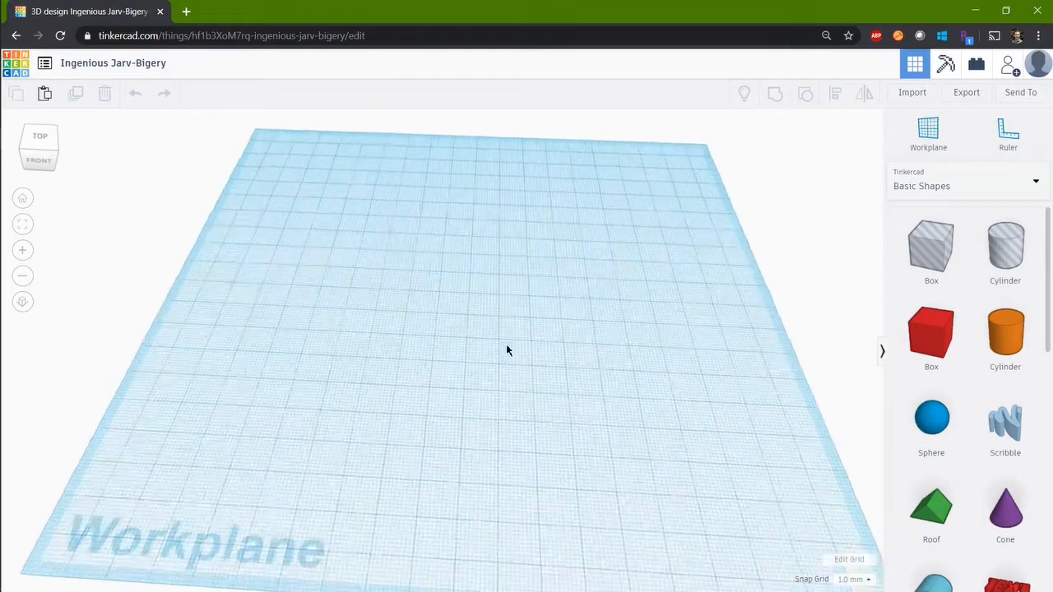
pyautogui.scroll(-10, 507, 349)
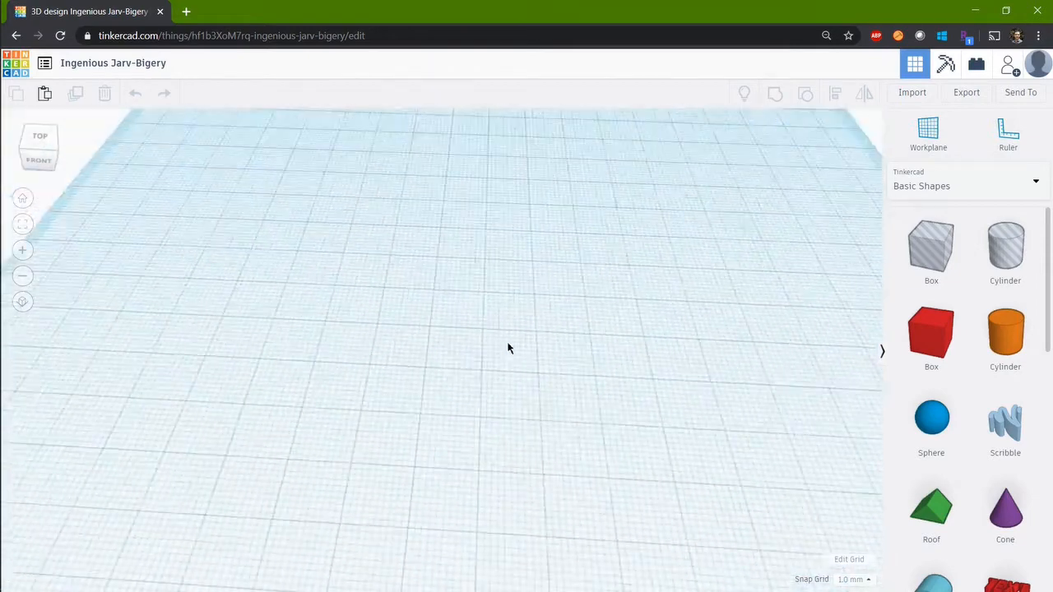
pyautogui.scroll(3, 506, 351)
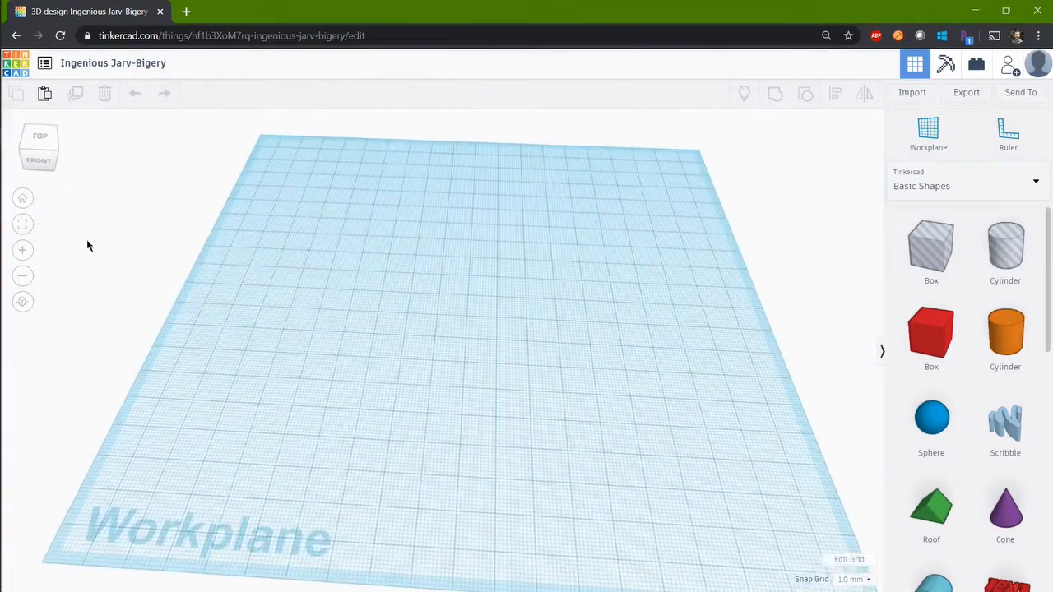
pyautogui.click(23, 252)
pyautogui.click(23, 275)
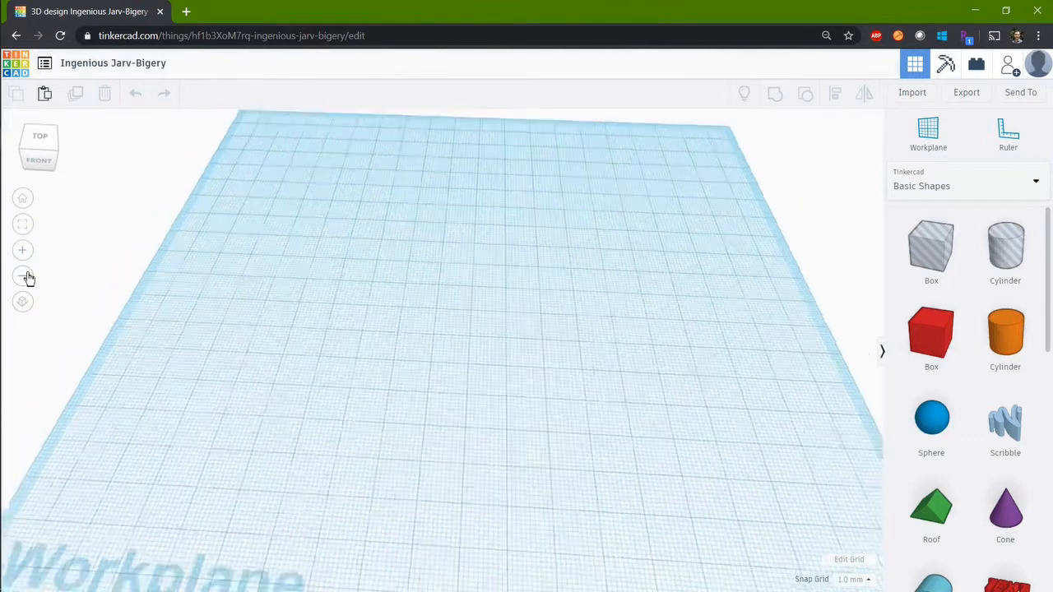
pyautogui.click(25, 255)
pyautogui.click(23, 278)
pyautogui.moveTo(464, 324)
pyautogui.mouseDown(button='right')
pyautogui.moveTo(484, 320)
pyautogui.moveTo(459, 319)
pyautogui.mouseUp(button='right')
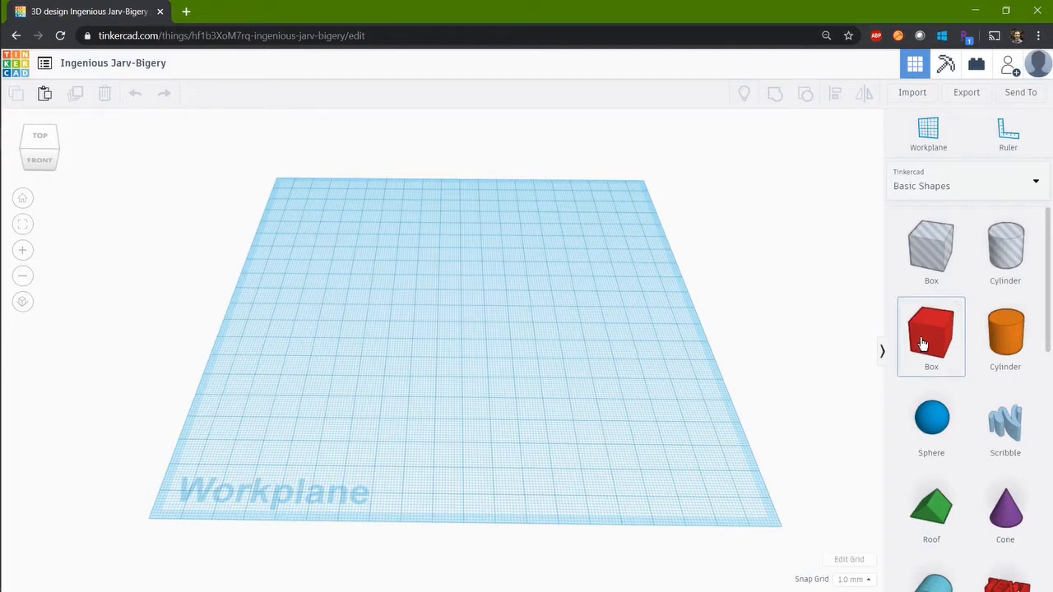
# - Place a solid red box slightly behind the middle of the workplane and frame it up close
pyautogui.moveTo(922, 344); pyautogui.dragTo(465, 303)
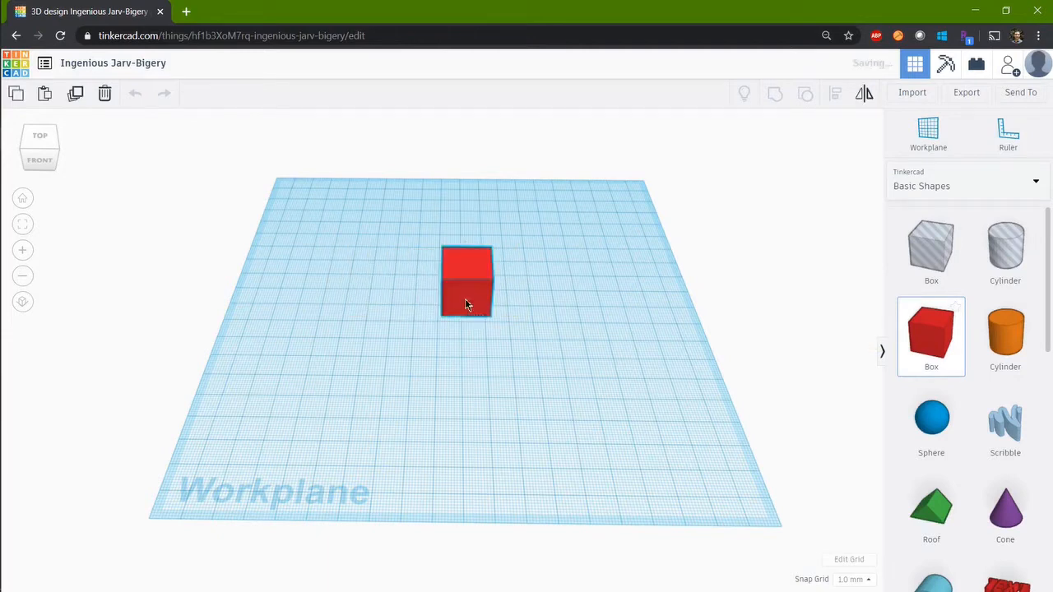
pyautogui.moveTo(548, 393); pyautogui.dragTo(448, 355, button='right')
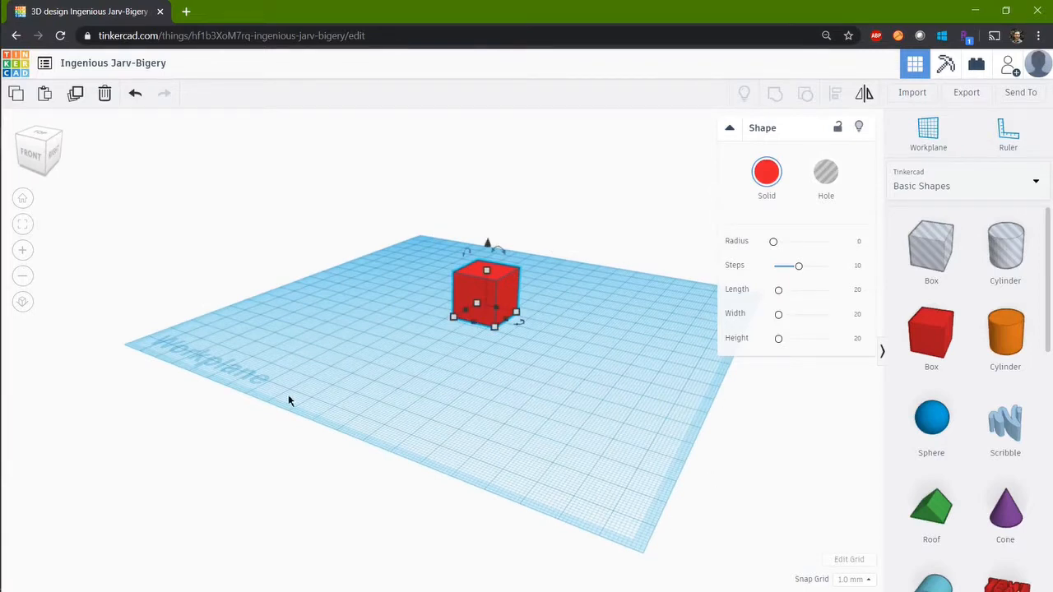
pyautogui.moveTo(414, 360); pyautogui.dragTo(456, 369, button='right')
pyautogui.scroll(3, 541, 327)
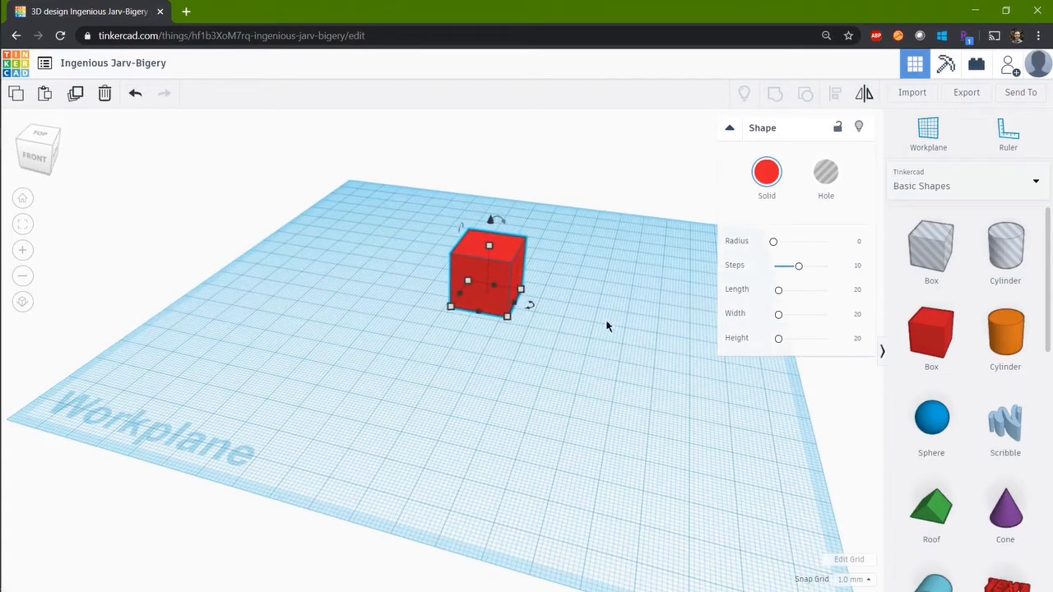
pyautogui.scroll(4, 555, 266)
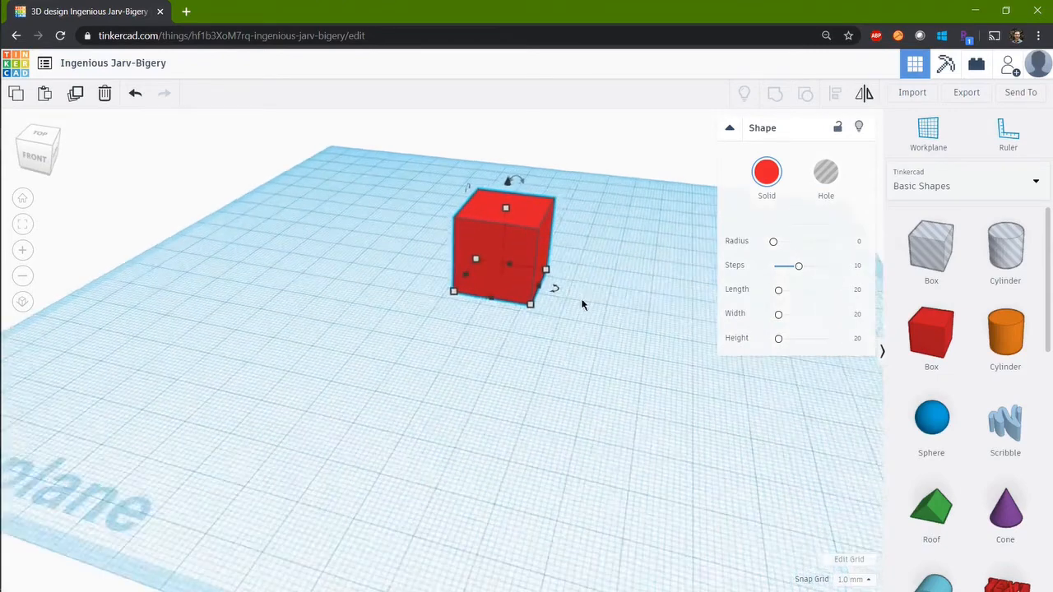
pyautogui.moveTo(584, 318); pyautogui.dragTo(483, 438, button='middle')
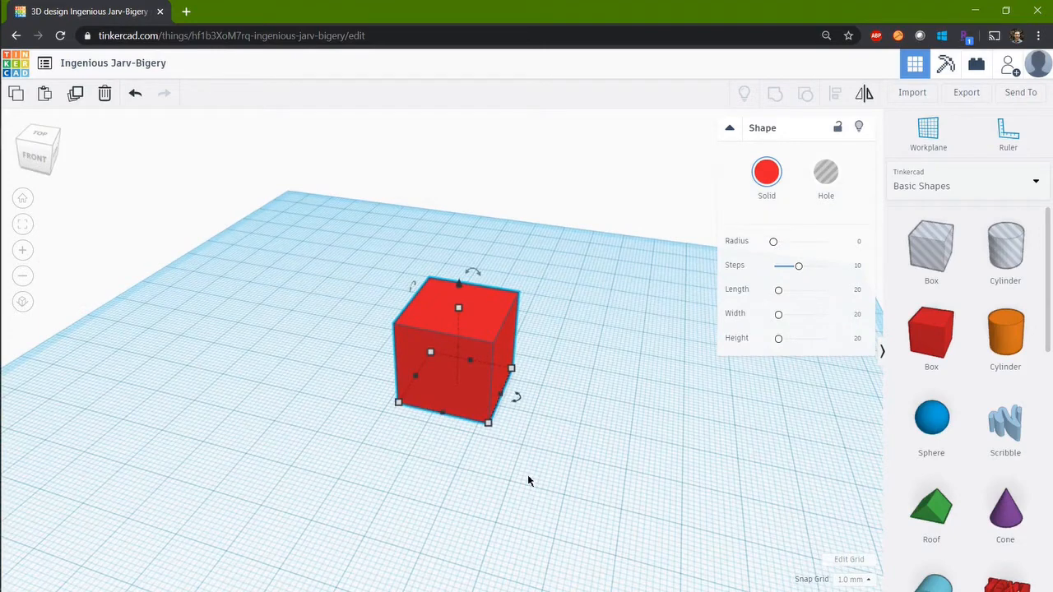
# - Set both footprint dimensions of the box to 30 mm
pyautogui.moveTo(491, 425)
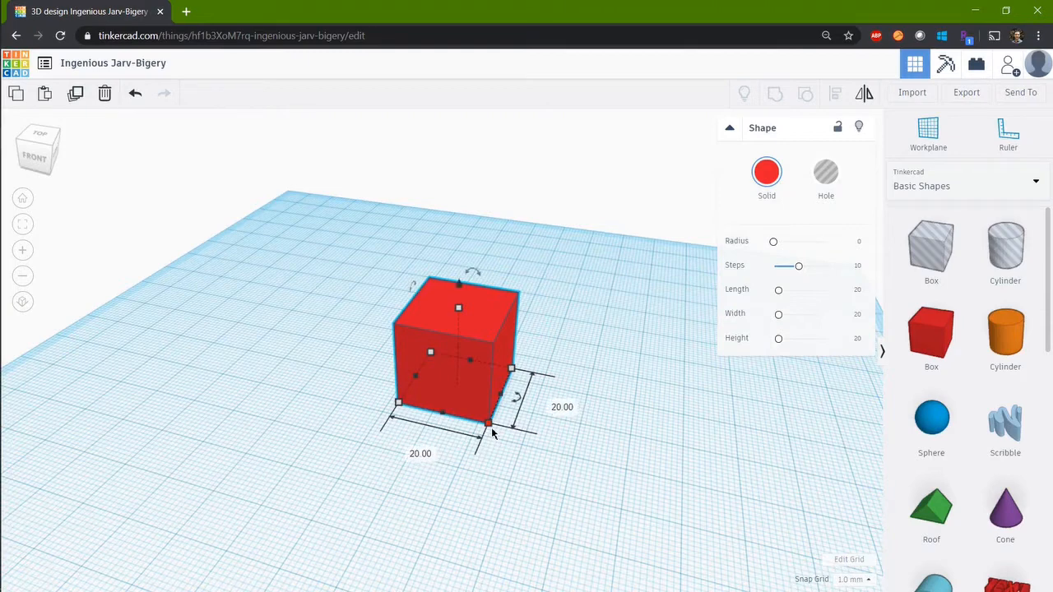
pyautogui.click(427, 455)
pyautogui.write('30')
pyautogui.press('Return')
pyautogui.click(608, 418)
pyautogui.write('30')
pyautogui.press('Return')
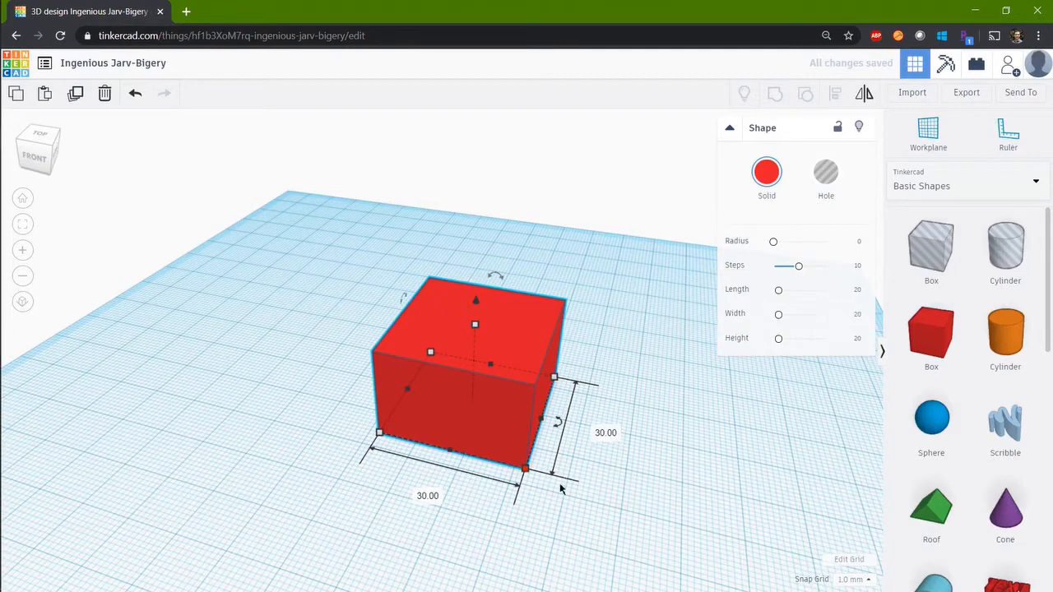
# - Resize the box's footprint from its front corner to 30 by 26 mm and try stretching its height from the top
pyautogui.moveTo(526, 476); pyautogui.dragTo(579, 408)
pyautogui.moveTo(519, 394); pyautogui.dragTo(531, 459)
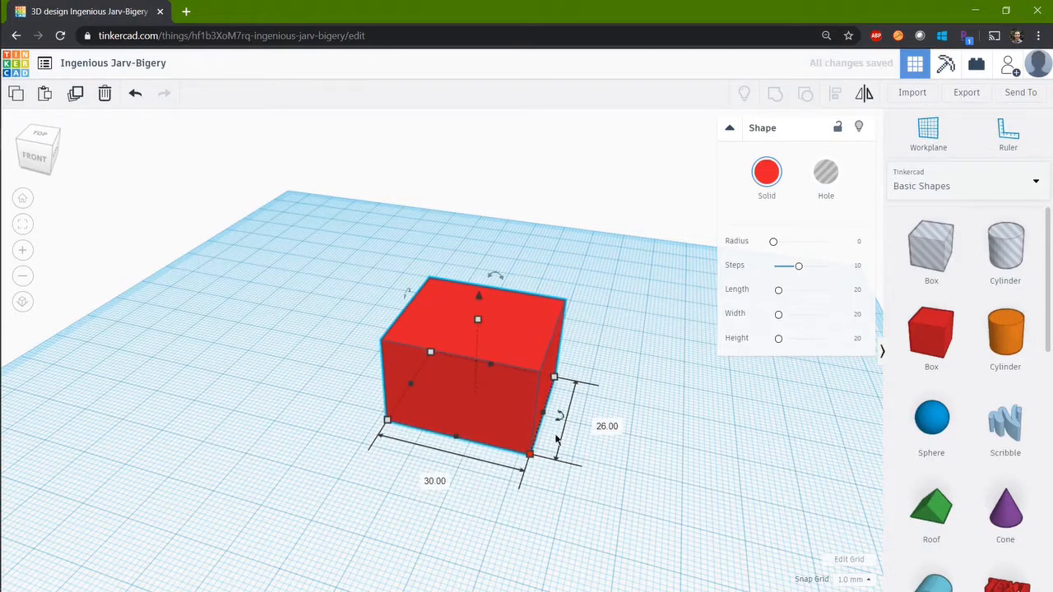
pyautogui.moveTo(483, 360); pyautogui.dragTo(481, 303, button='right')
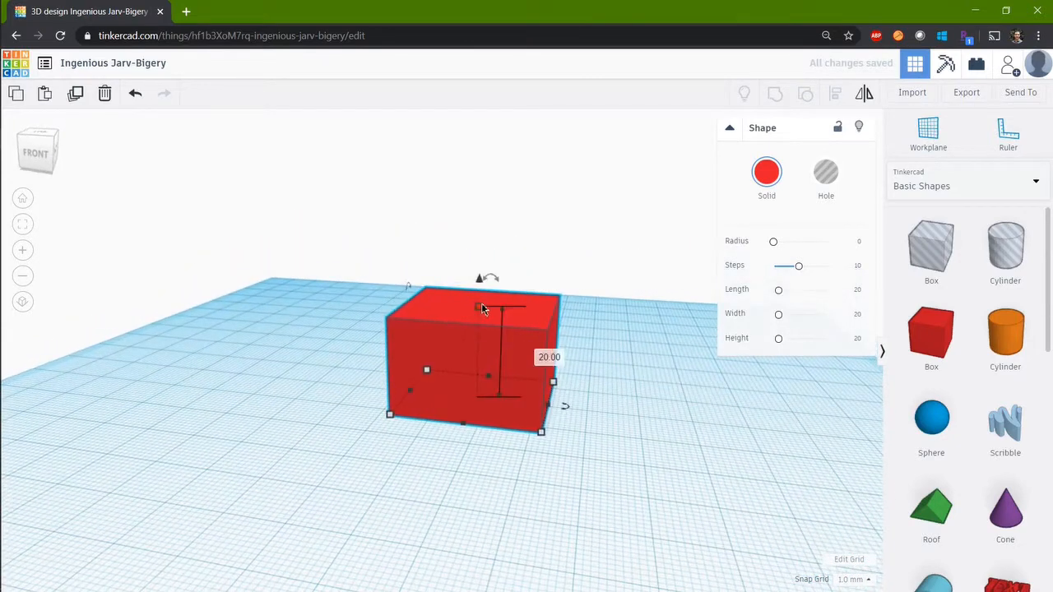
pyautogui.moveTo(483, 308); pyautogui.dragTo(490, 277)
# - Try rotating the box around its vertical axis and around a horizontal axis
pyautogui.moveTo(563, 256); pyautogui.dragTo(516, 275, button='right')
pyautogui.moveTo(509, 290)
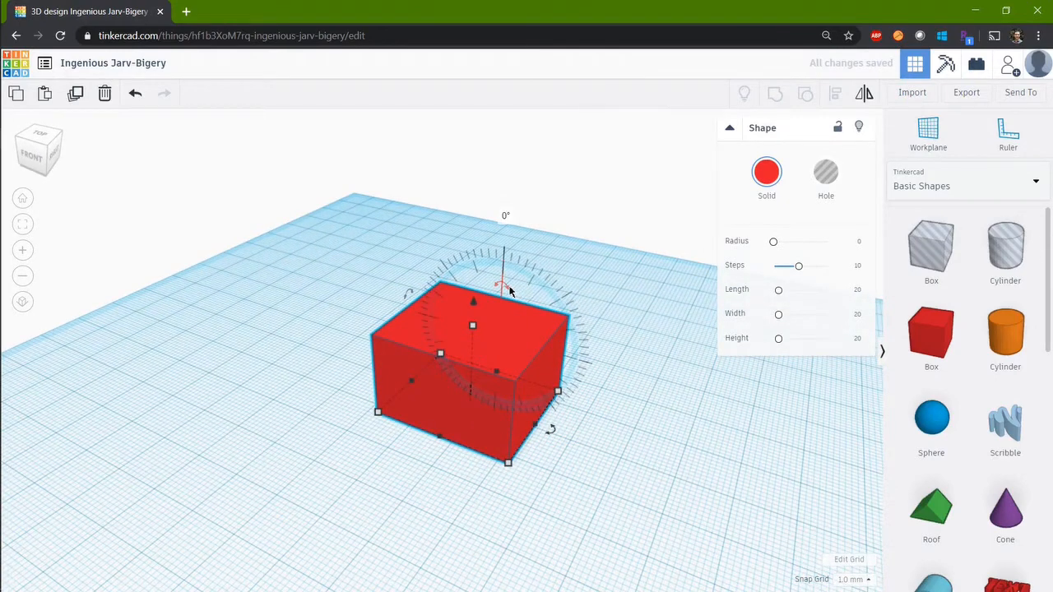
pyautogui.moveTo(552, 440)
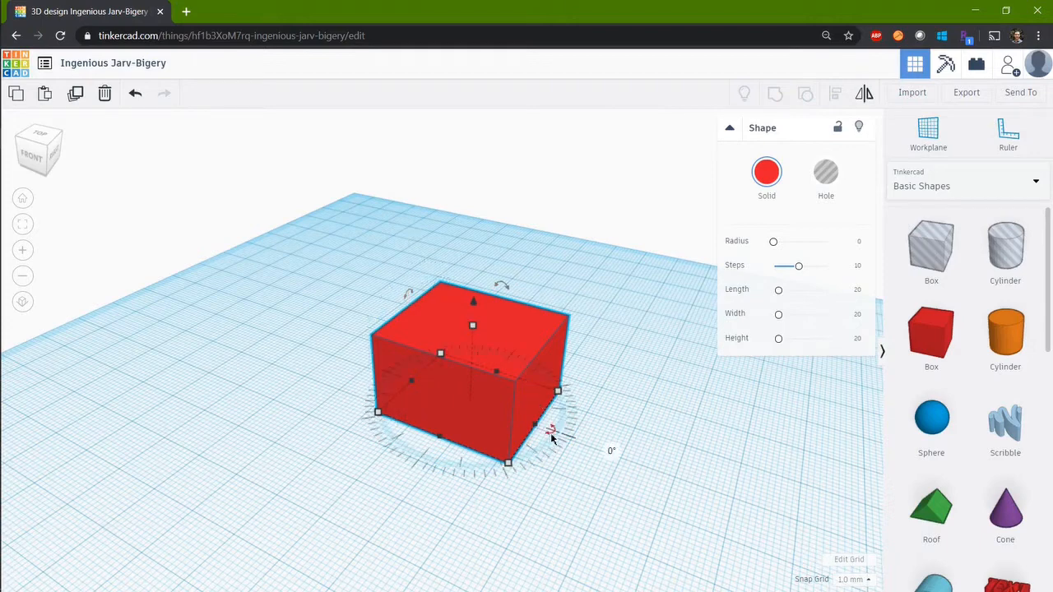
pyautogui.moveTo(552, 440)
pyautogui.mouseDown()
pyautogui.moveTo(546, 376)
pyautogui.moveTo(564, 434)
pyautogui.moveTo(555, 445)
pyautogui.mouseUp()
pyautogui.moveTo(498, 295)
pyautogui.mouseDown()
pyautogui.moveTo(544, 324)
pyautogui.moveTo(503, 283)
pyautogui.mouseUp()
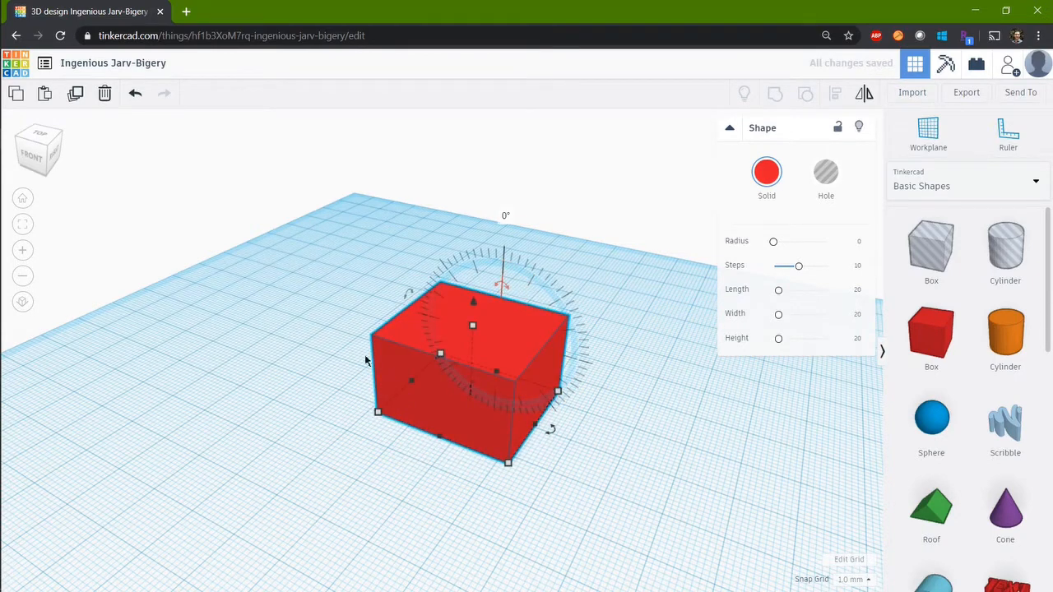
# - Stretch the box from its back side to a 36 mm depth, keeping the 30 mm width
pyautogui.moveTo(342, 320); pyautogui.dragTo(365, 311, button='right')
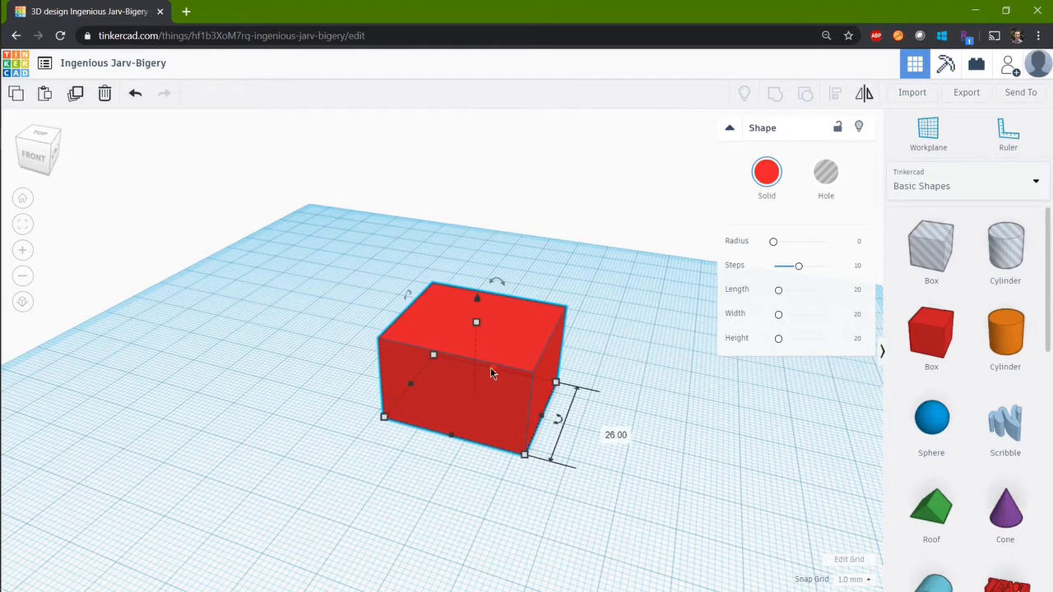
pyautogui.moveTo(496, 376); pyautogui.dragTo(566, 360)
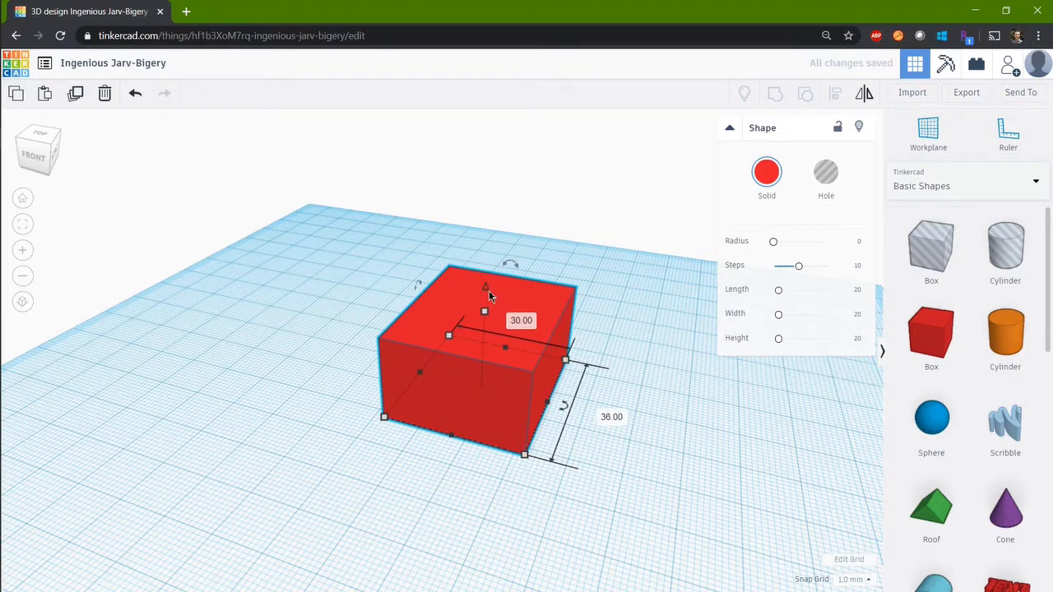
# - Raise the box 21 mm above the workplane and set its elevation back to 0
pyautogui.moveTo(489, 287)
pyautogui.mouseDown(button='right')
pyautogui.moveTo(521, 268)
pyautogui.moveTo(481, 277)
pyautogui.mouseUp(button='right')
pyautogui.moveTo(486, 282); pyautogui.dragTo(485, 180)
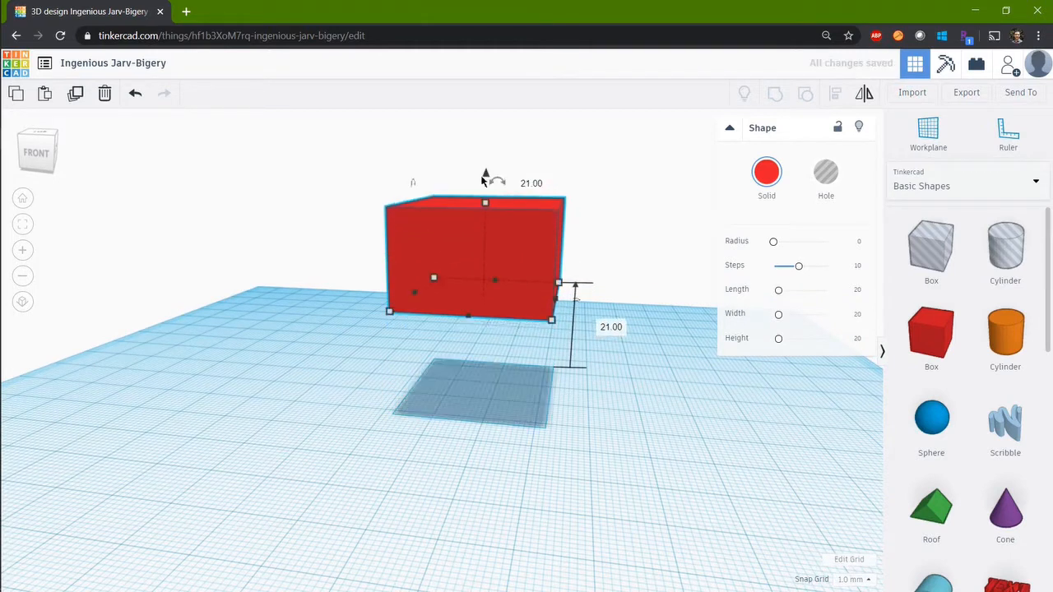
pyautogui.click(613, 329)
pyautogui.write('0')
pyautogui.press('Return')
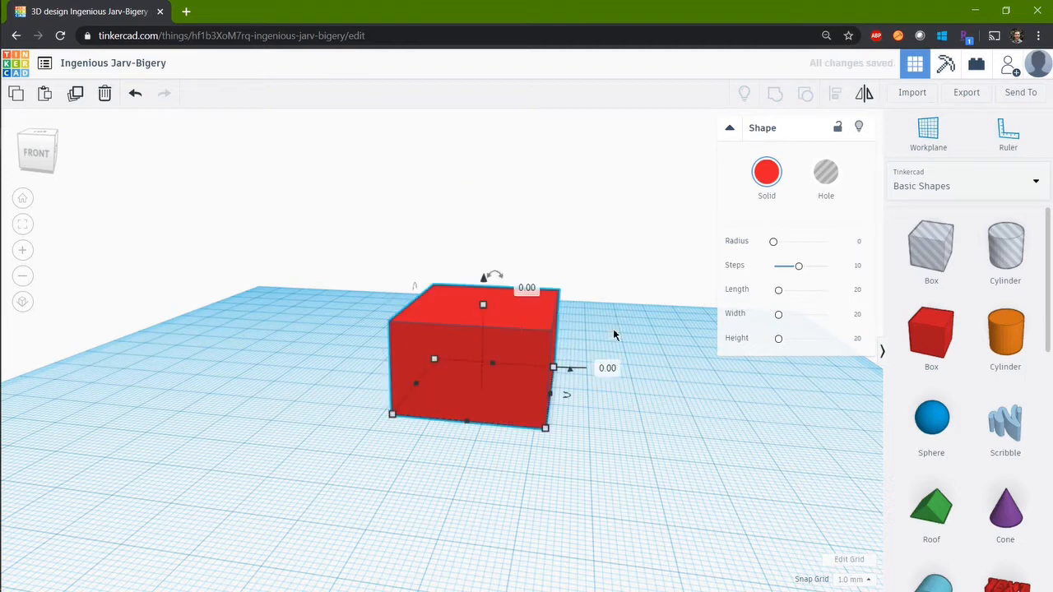
# - Deselect the box, select it again with a selection window around it, and duplicate it
pyautogui.moveTo(626, 303); pyautogui.dragTo(589, 336, button='right')
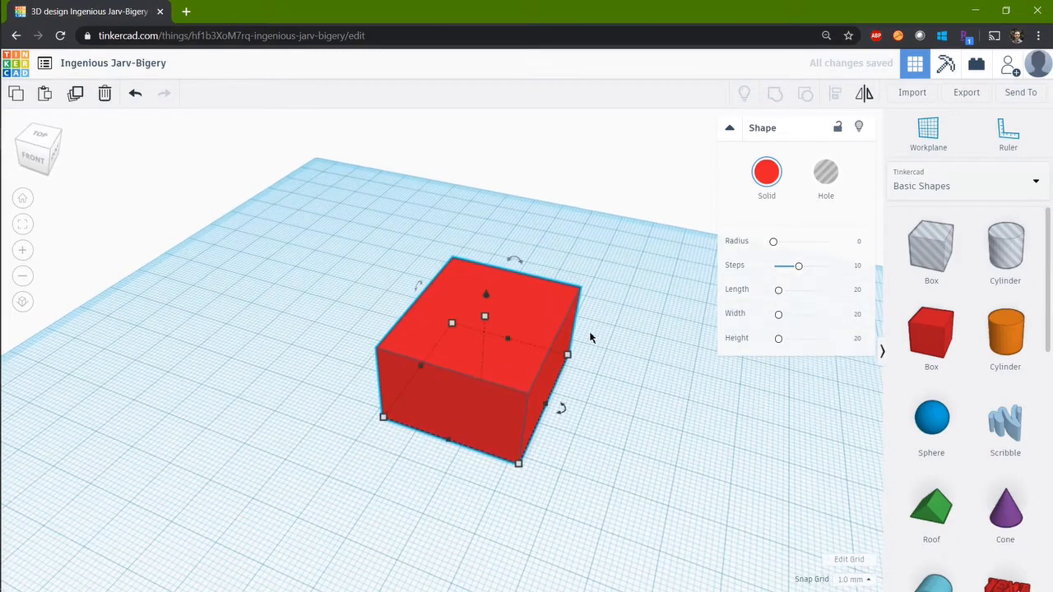
pyautogui.moveTo(574, 413); pyautogui.dragTo(509, 341, button='middle')
pyautogui.click(558, 401)
pyautogui.scroll(-1, 511, 347)
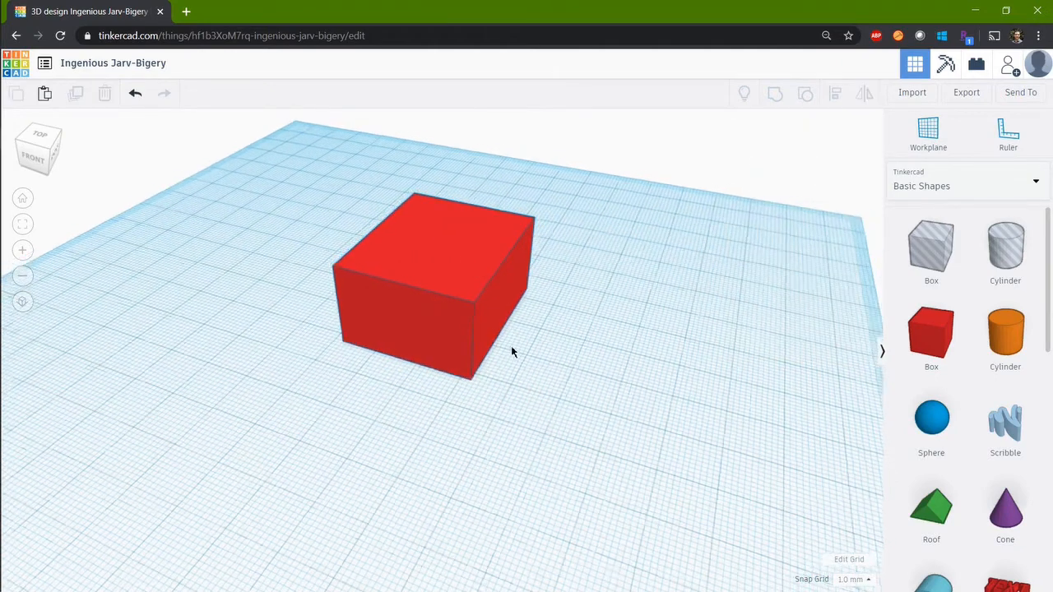
pyautogui.scroll(-5, 511, 344)
pyautogui.moveTo(520, 327); pyautogui.dragTo(541, 326, button='right')
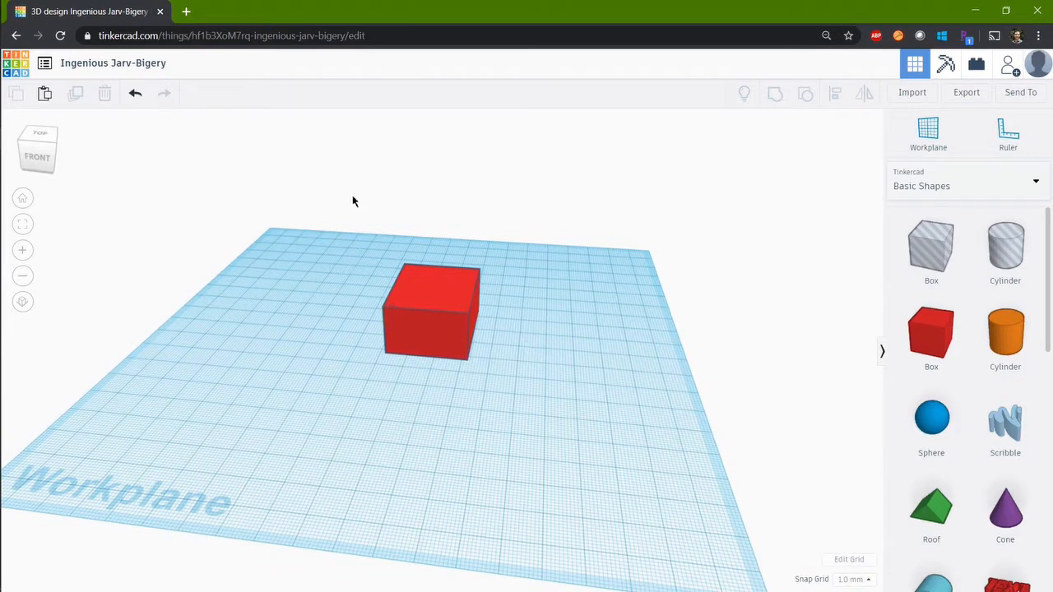
pyautogui.moveTo(346, 220); pyautogui.dragTo(553, 418)
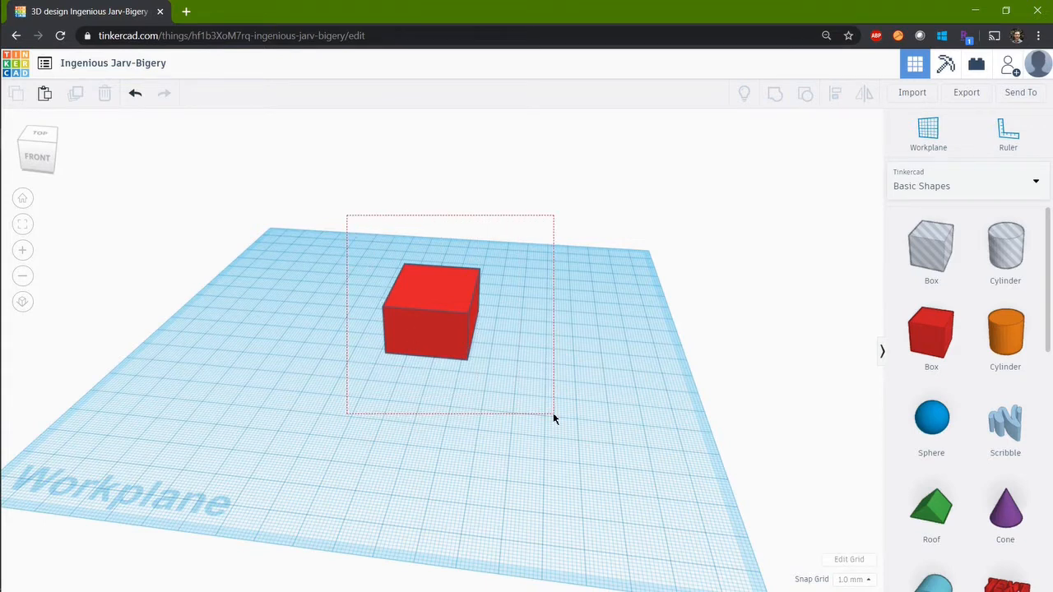
pyautogui.moveTo(554, 418); pyautogui.dragTo(553, 418)
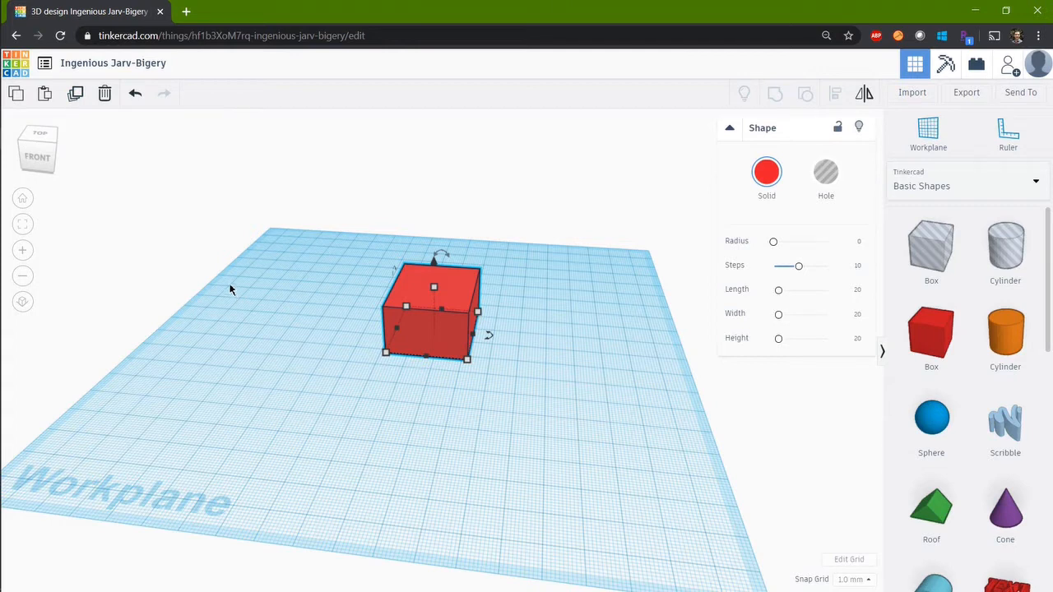
pyautogui.hotkey('ctrl', 'd')
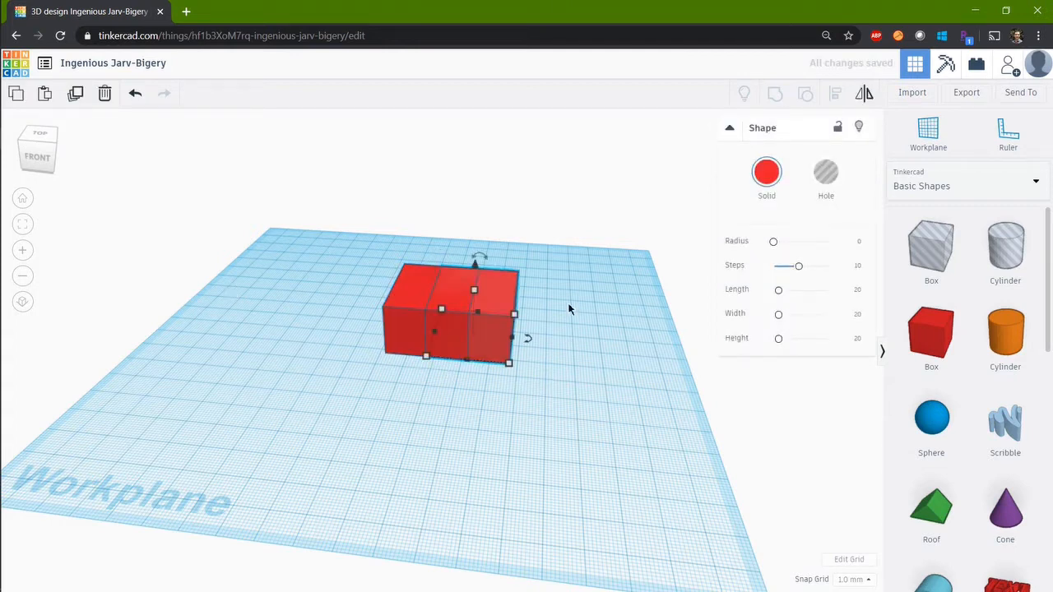
# - Move the duplicate box clear of the original, toward the front-right area of the workplane
pyautogui.moveTo(504, 295); pyautogui.dragTo(584, 396)
pyautogui.moveTo(609, 409); pyautogui.dragTo(631, 386, button='right')
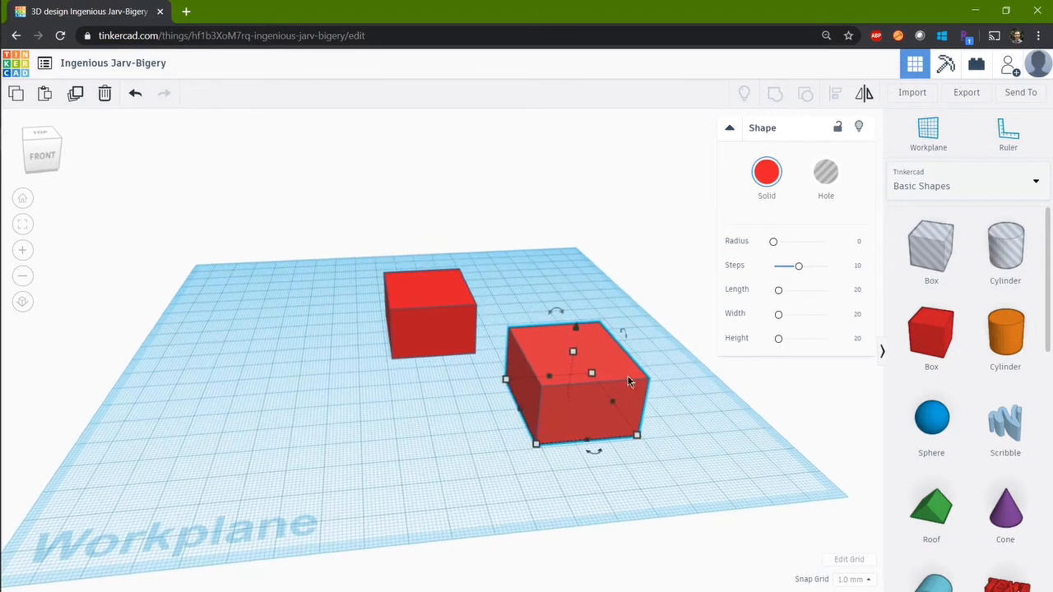
pyautogui.moveTo(618, 381); pyautogui.dragTo(600, 345)
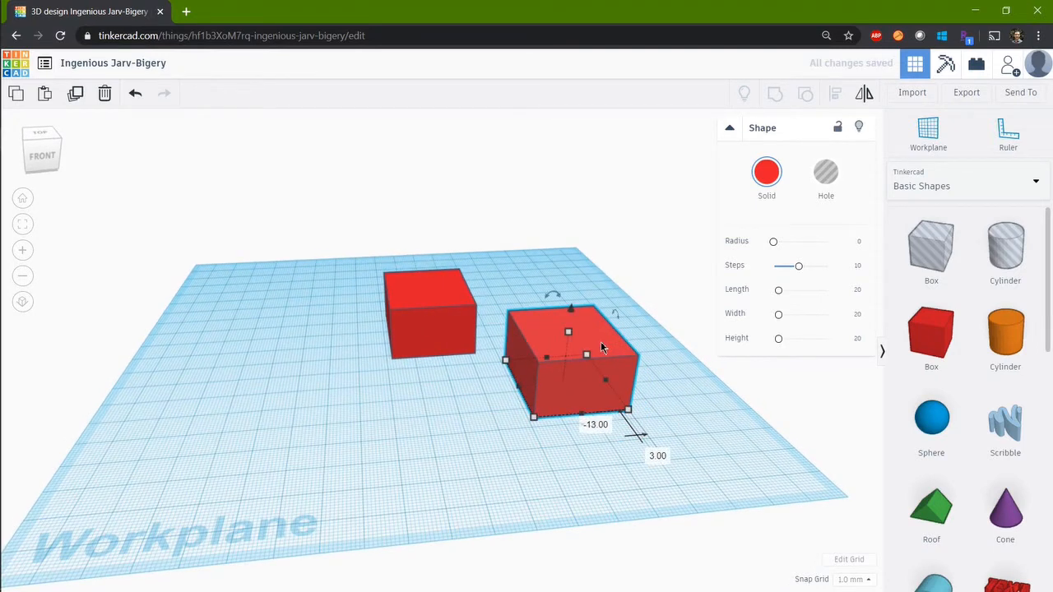
# - Delete the duplicate box, undo the deletion, then select the box and delete it again
pyautogui.press('Delete')
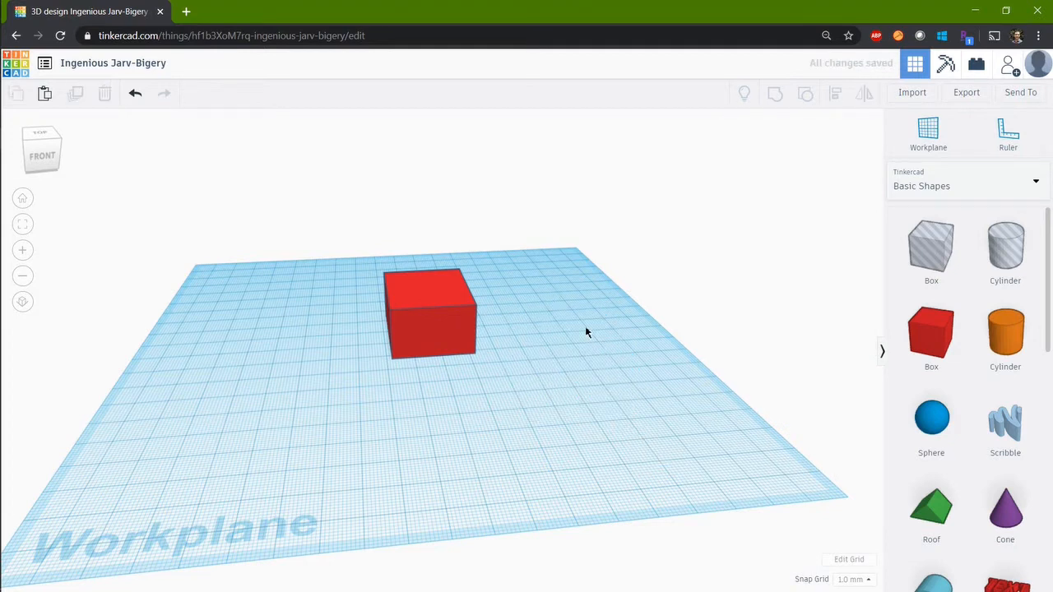
pyautogui.hotkey('ctrl', 'z')
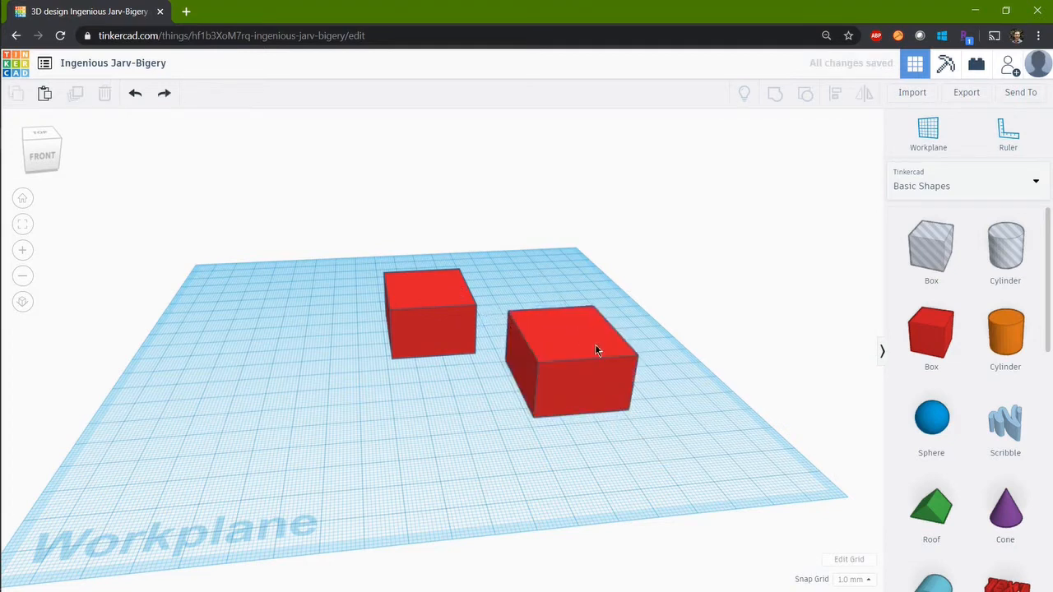
pyautogui.click(595, 345)
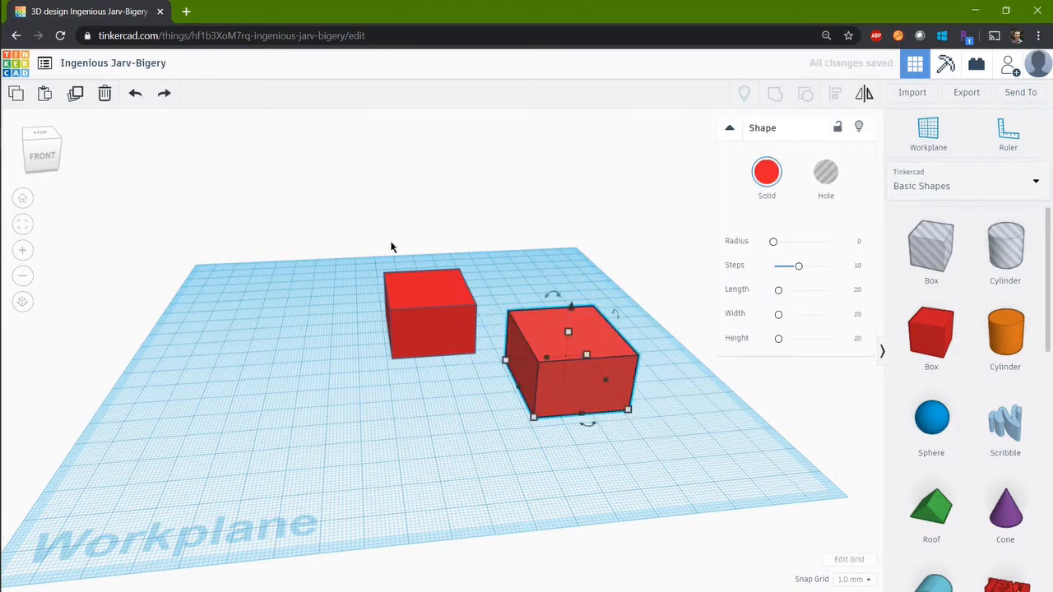
pyautogui.click(105, 94)
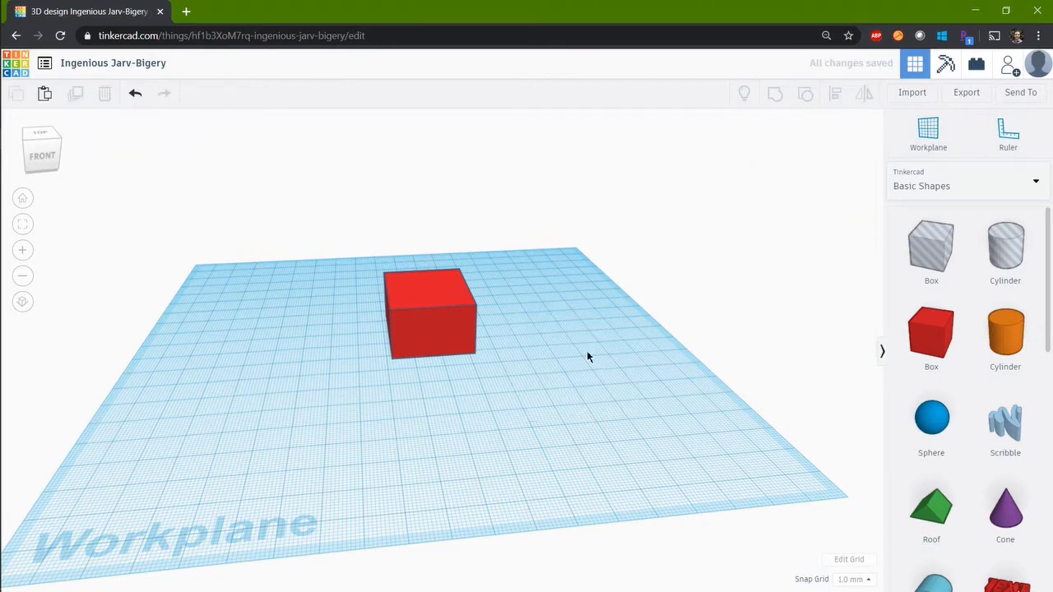
# - Undo the deletion of the duplicate box and redo it
pyautogui.moveTo(546, 329); pyautogui.dragTo(486, 338, button='right')
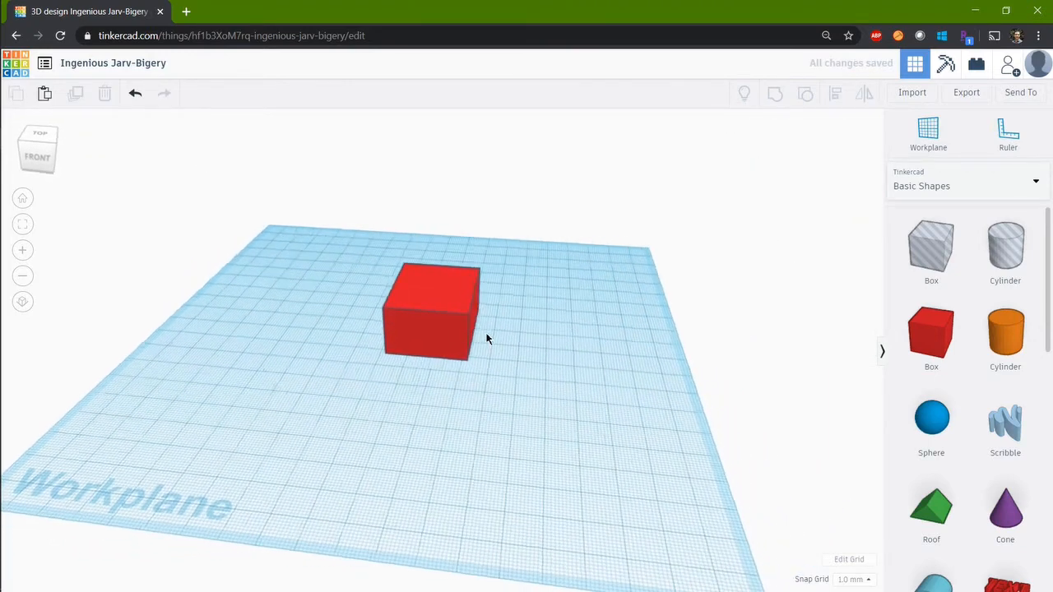
pyautogui.click(139, 99)
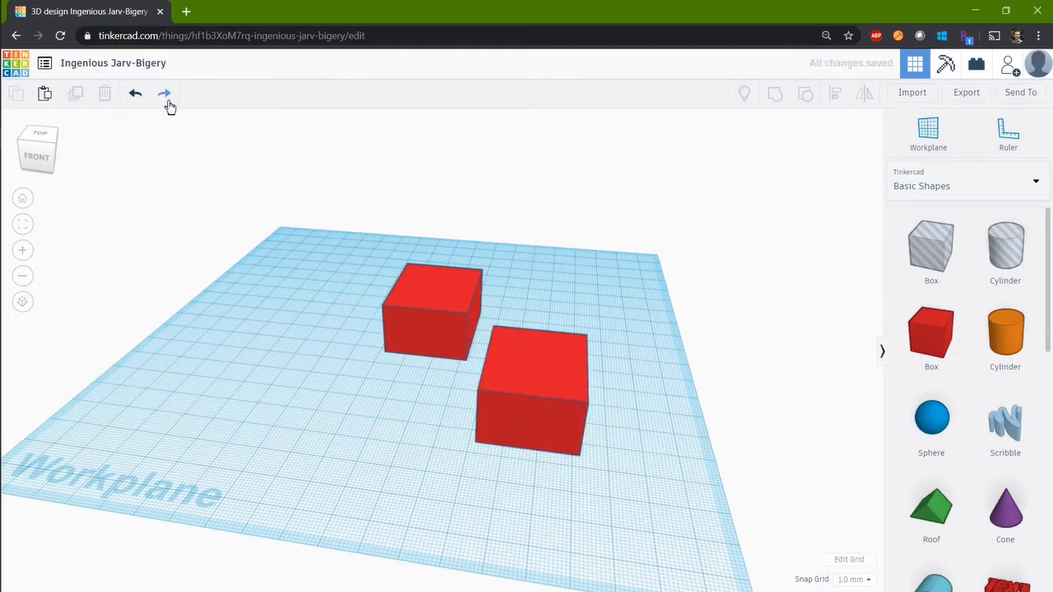
pyautogui.click(165, 97)
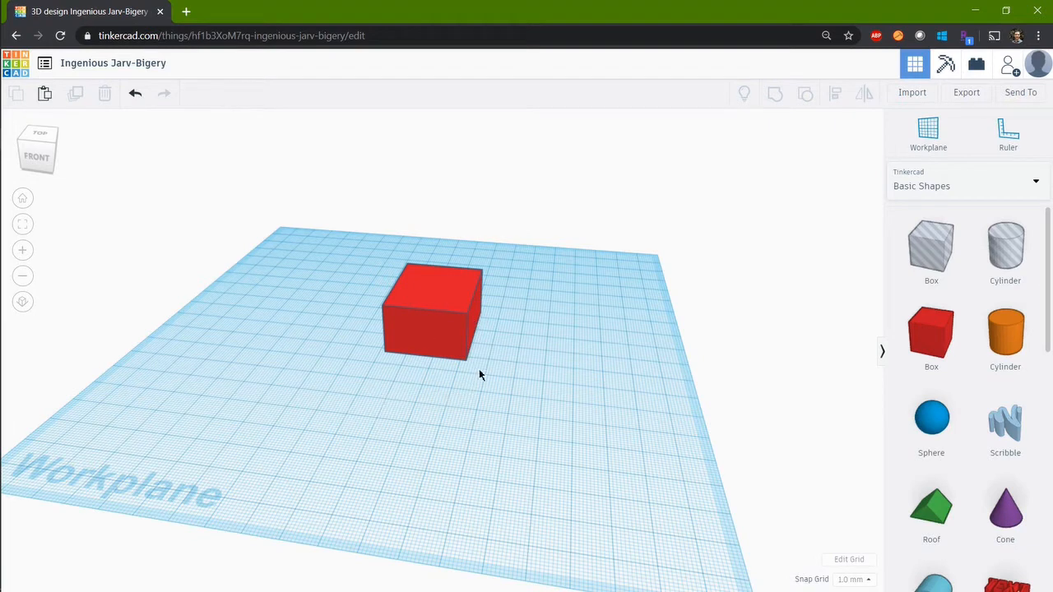
# - Place a temporary workplane on the top face of the red box
pyautogui.scroll(2, 436, 272)
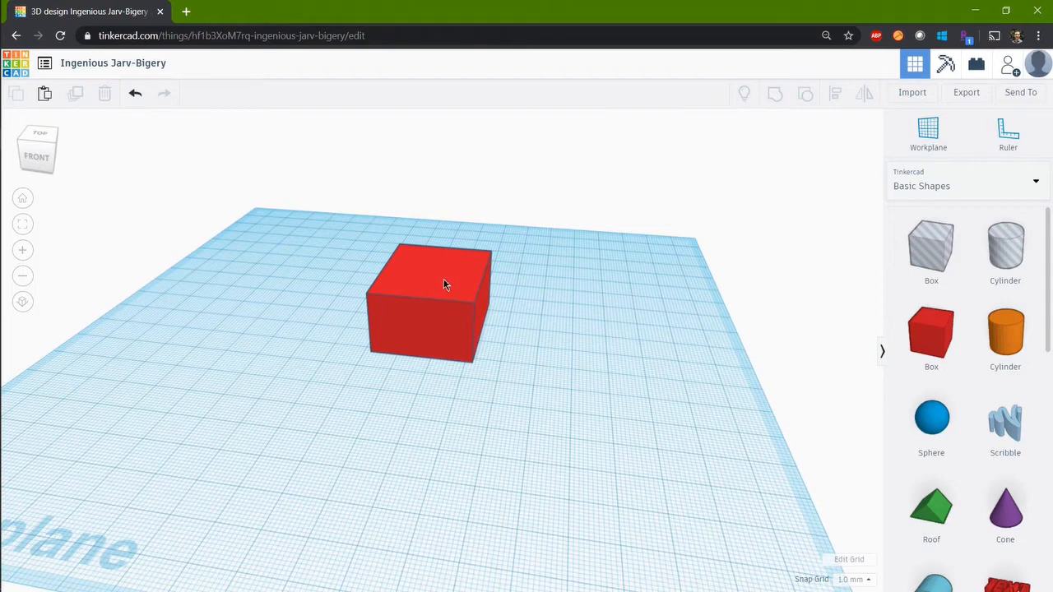
pyautogui.scroll(-2, 445, 283)
pyautogui.moveTo(540, 324); pyautogui.dragTo(584, 315, button='right')
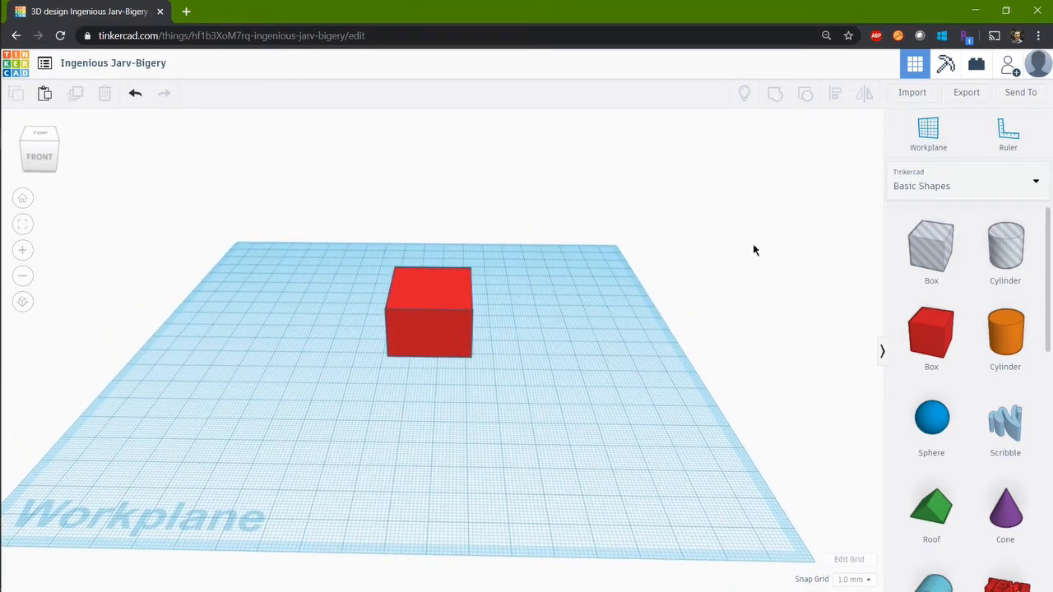
pyautogui.click(908, 138)
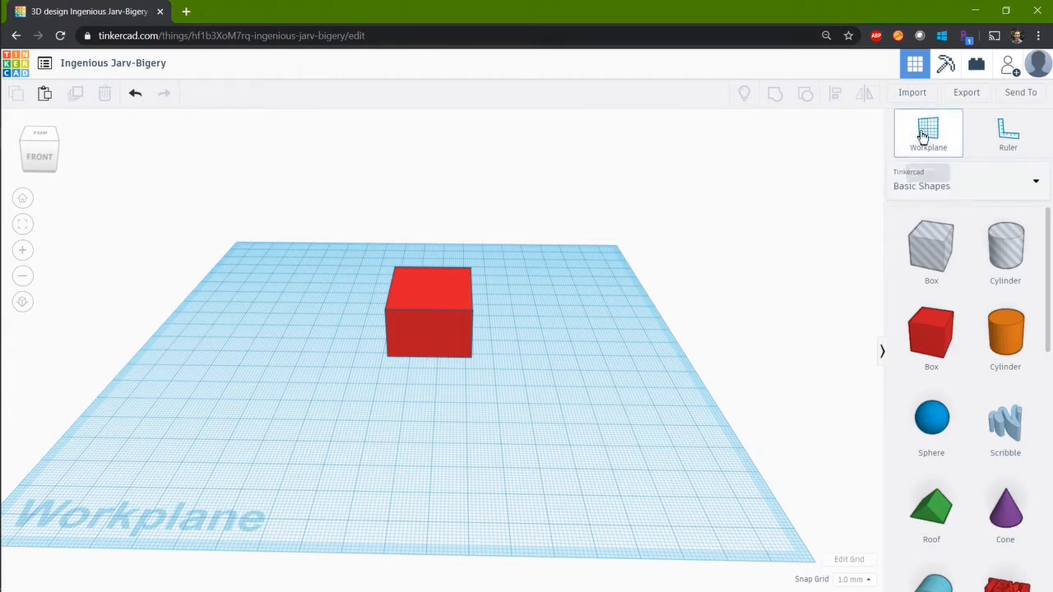
pyautogui.click(442, 298)
pyautogui.moveTo(610, 371); pyautogui.dragTo(730, 393, button='right')
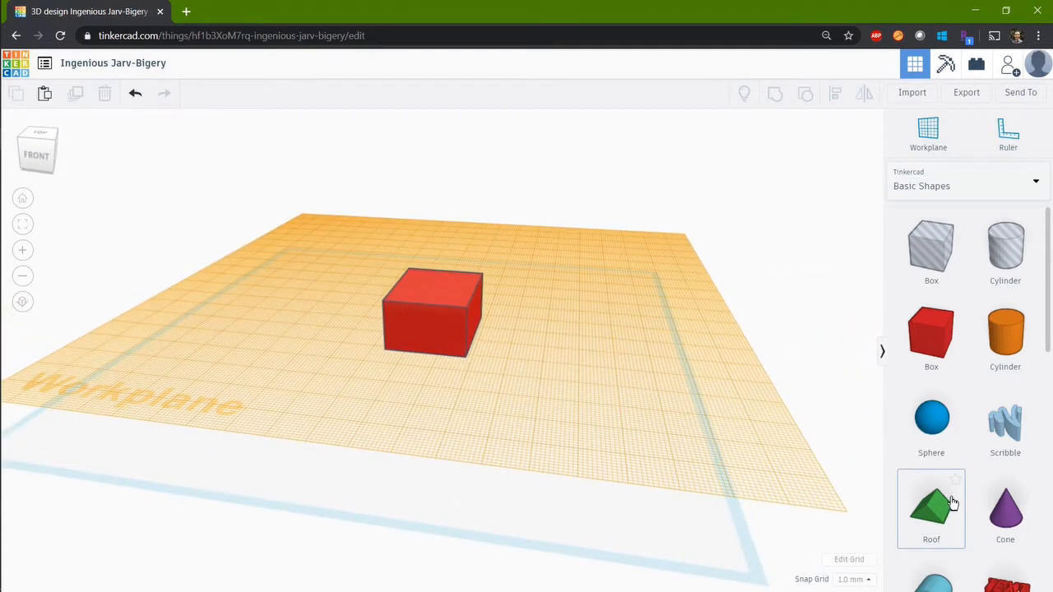
# - Place a cone on the red box's top face and return the workplane to the base grid
pyautogui.moveTo(1008, 502); pyautogui.dragTo(438, 287)
pyautogui.moveTo(655, 320); pyautogui.dragTo(482, 303, button='right')
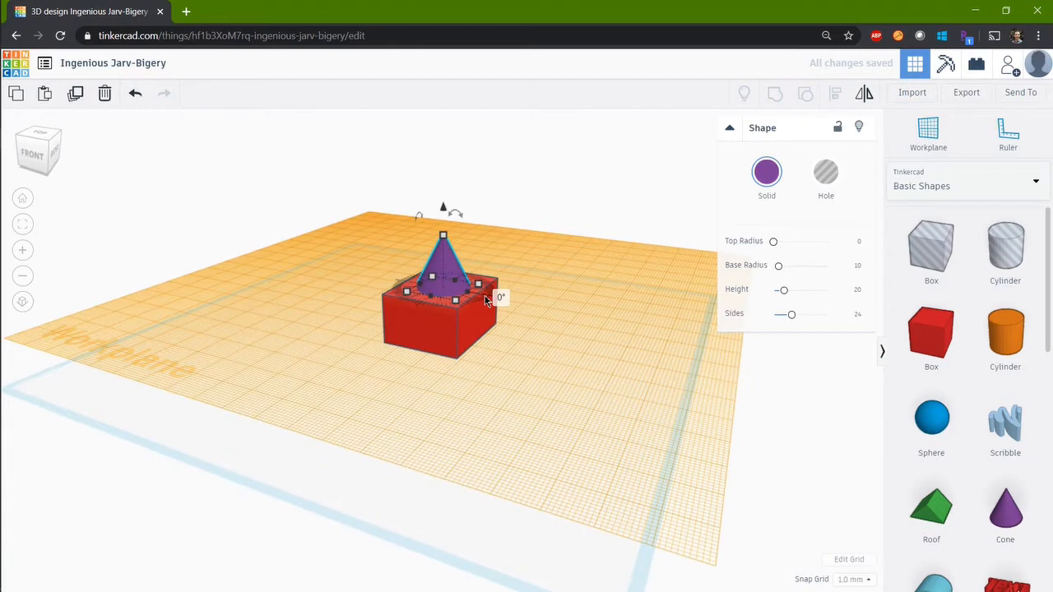
pyautogui.click(919, 123)
pyautogui.click(394, 510)
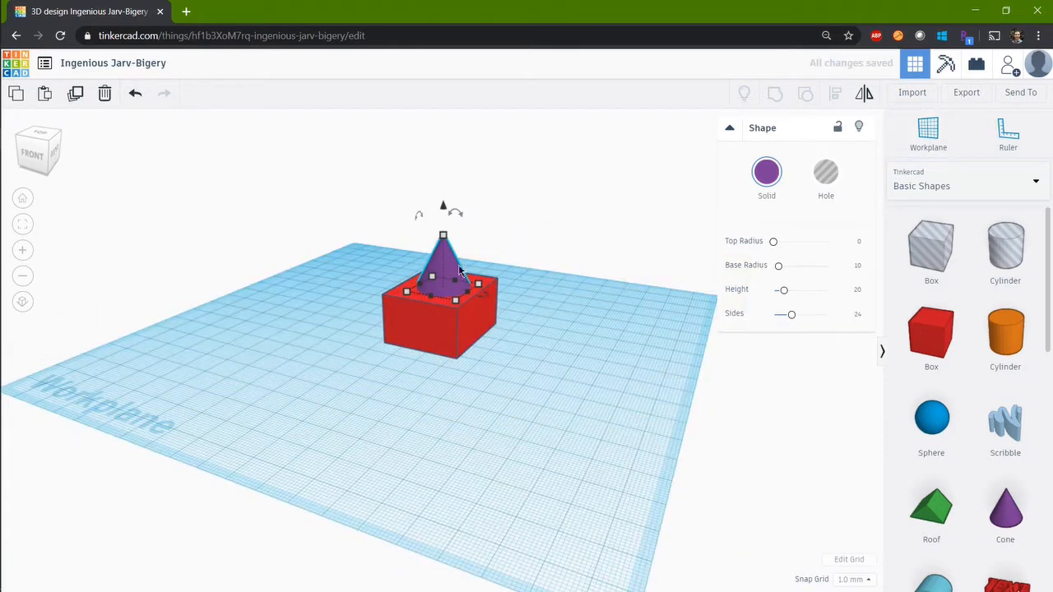
pyautogui.click(557, 247)
# - Examine the cone standing on the box from different distances and angles
pyautogui.scroll(-2, 451, 263)
pyautogui.scroll(4, 451, 263)
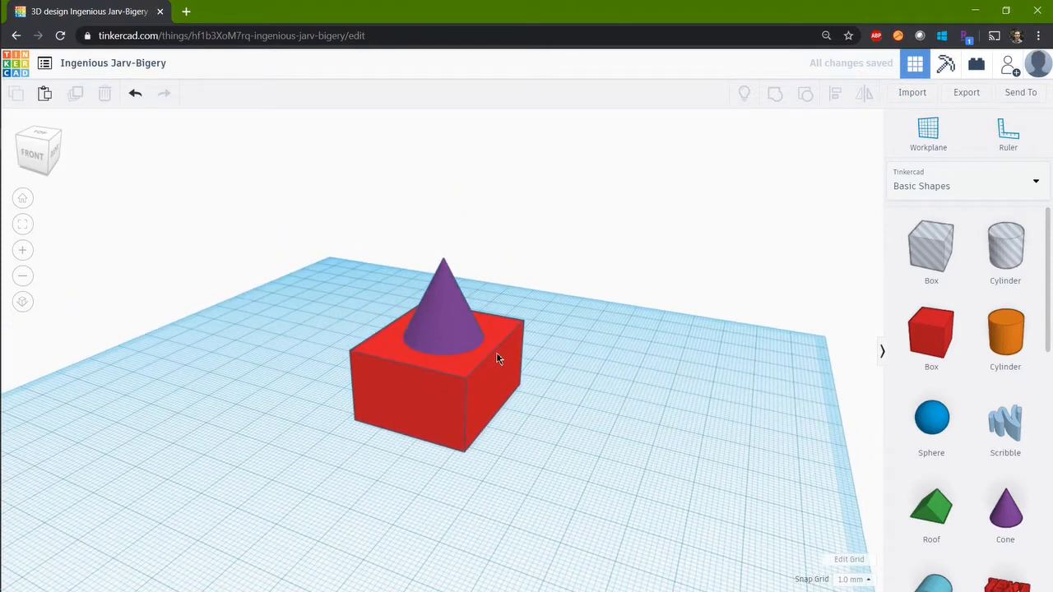
pyautogui.moveTo(524, 343); pyautogui.dragTo(541, 368, button='right')
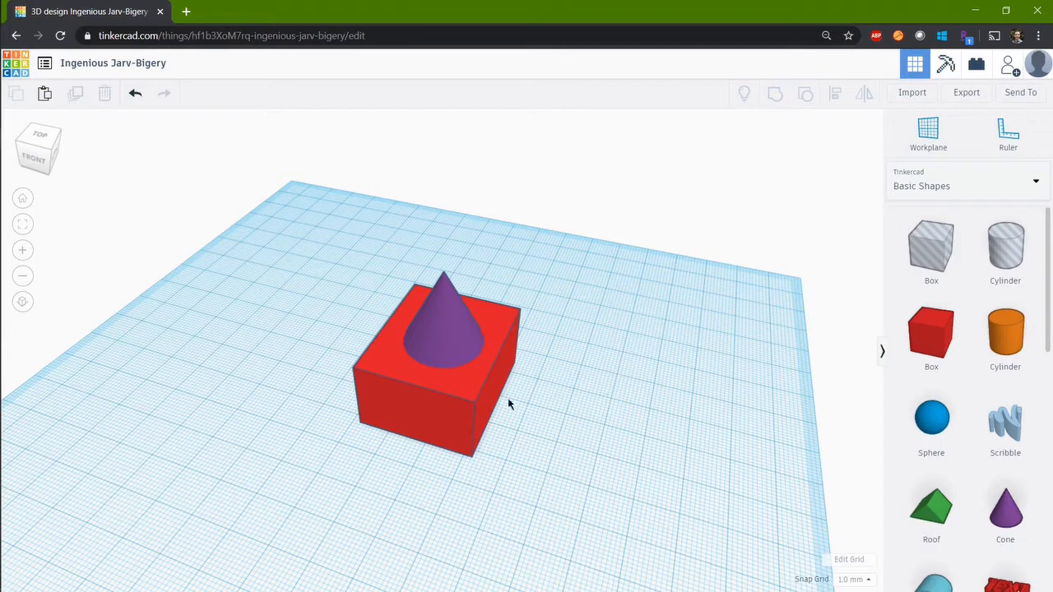
pyautogui.moveTo(574, 399); pyautogui.dragTo(571, 378, button='right')
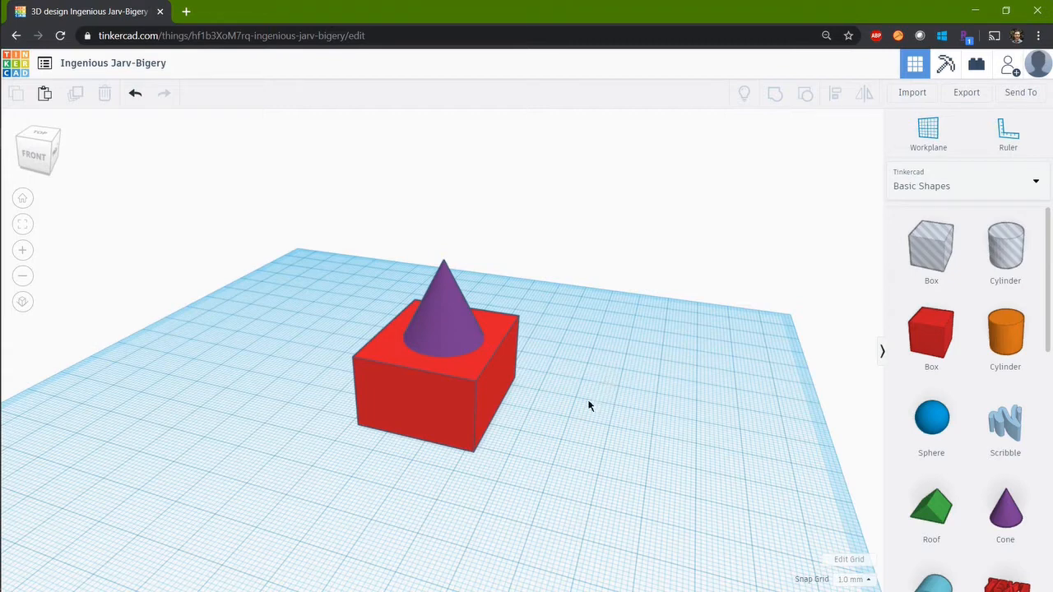
pyautogui.moveTo(589, 403); pyautogui.dragTo(612, 357, button='middle')
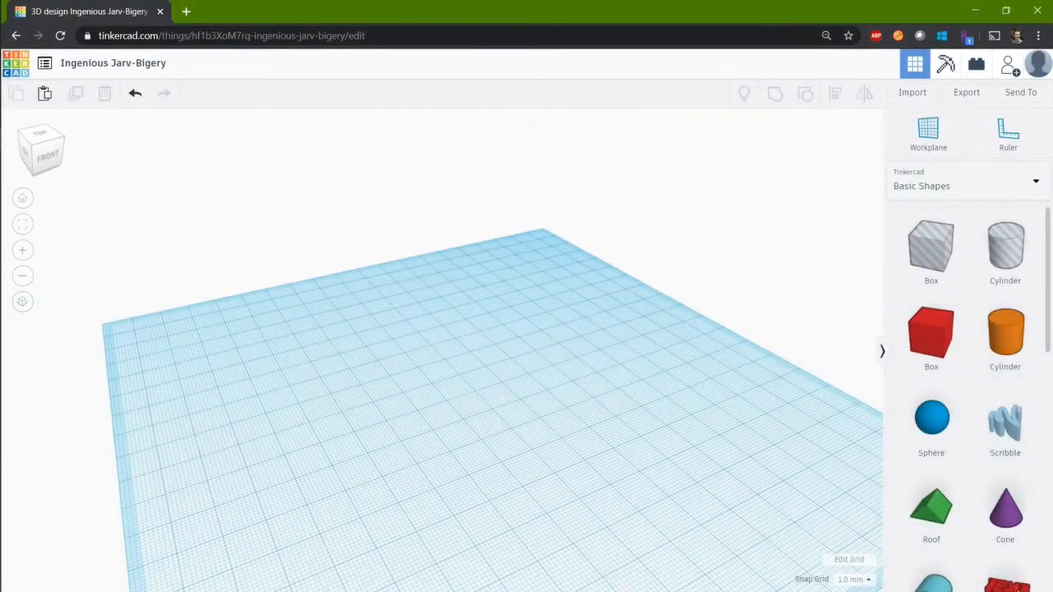
# - Place a red box on the left half of the empty workplane and deselect it
pyautogui.moveTo(646, 362); pyautogui.dragTo(539, 399, button='right')
pyautogui.scroll(-3, 539, 400)
pyautogui.scroll(3, 537, 400)
pyautogui.scroll(-3, 535, 313)
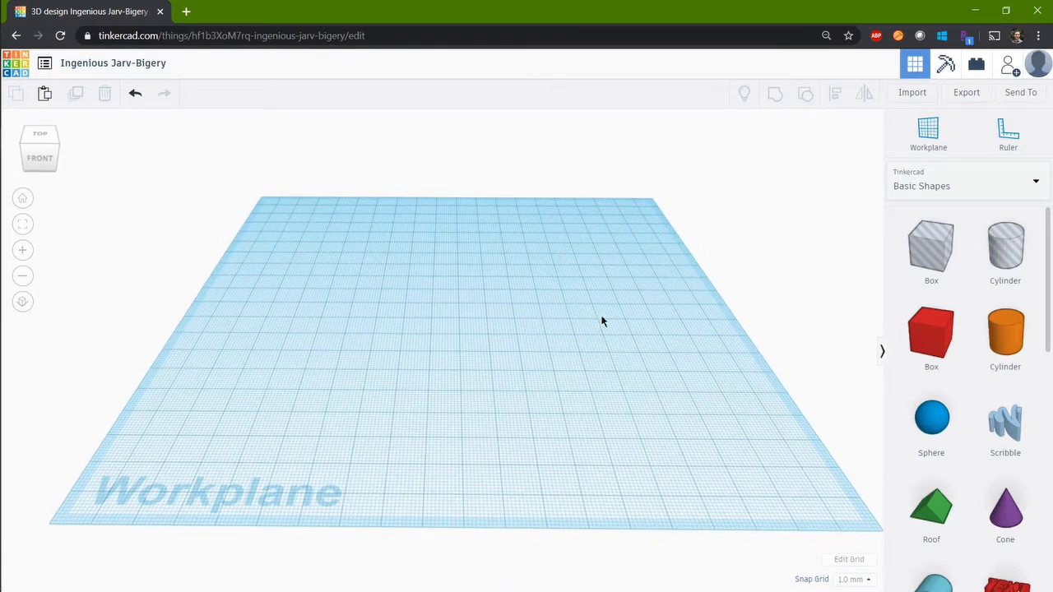
pyautogui.moveTo(932, 345); pyautogui.dragTo(362, 327)
pyautogui.click(544, 352)
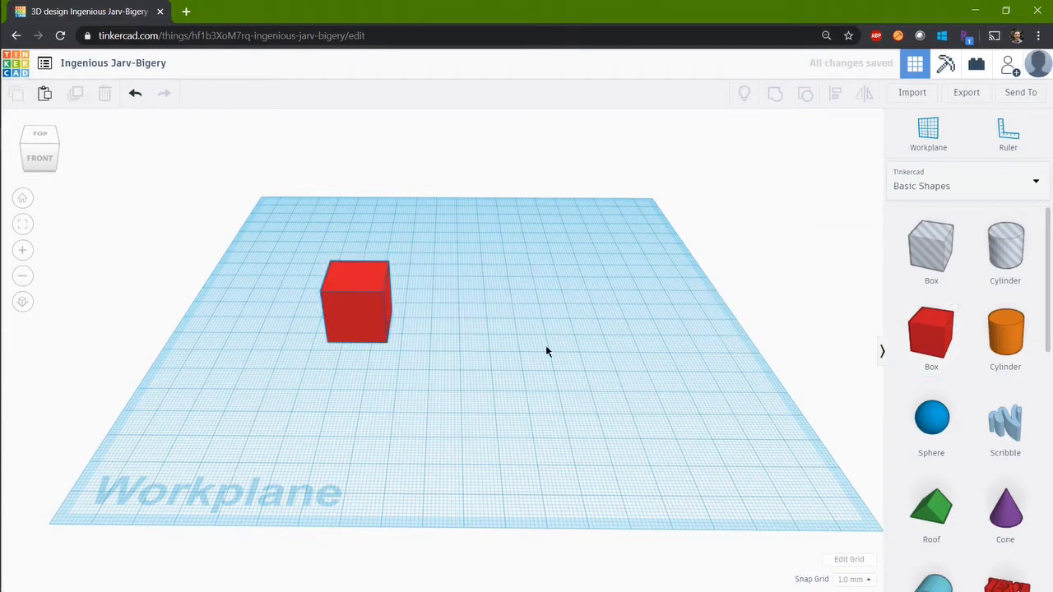
# - Place a second box on the right half of the workplane and colour it dark blue
pyautogui.moveTo(926, 345); pyautogui.dragTo(599, 379)
pyautogui.click(768, 183)
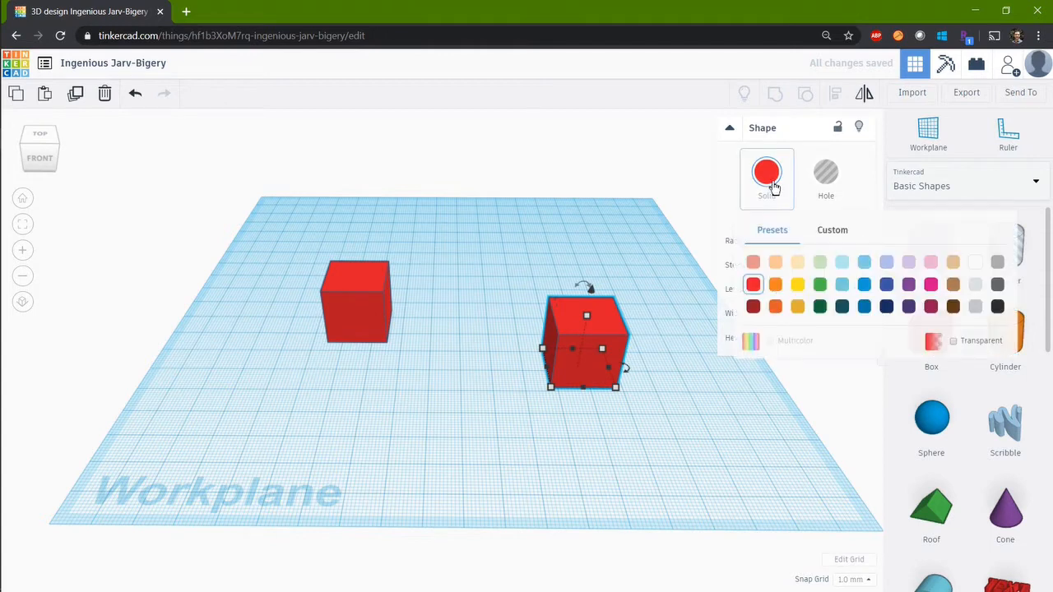
pyautogui.click(886, 286)
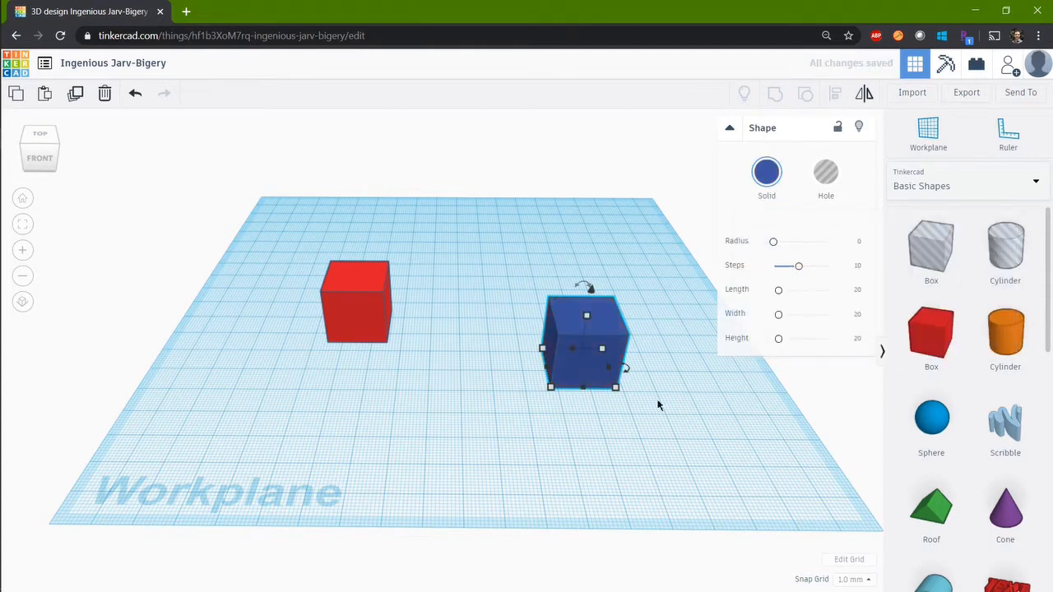
pyautogui.click(600, 469)
# - Resize the blue box into a slab 2 mm wide, 30 mm deep and 34 mm tall
pyautogui.click(600, 379)
pyautogui.moveTo(615, 390)
pyautogui.click(598, 434)
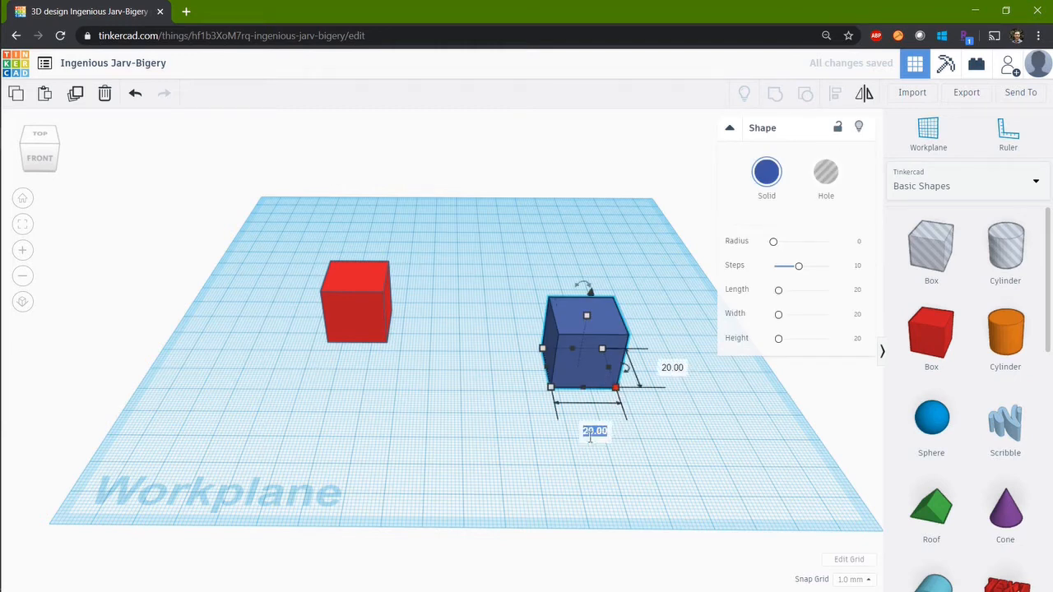
pyautogui.write('2')
pyautogui.press('Return')
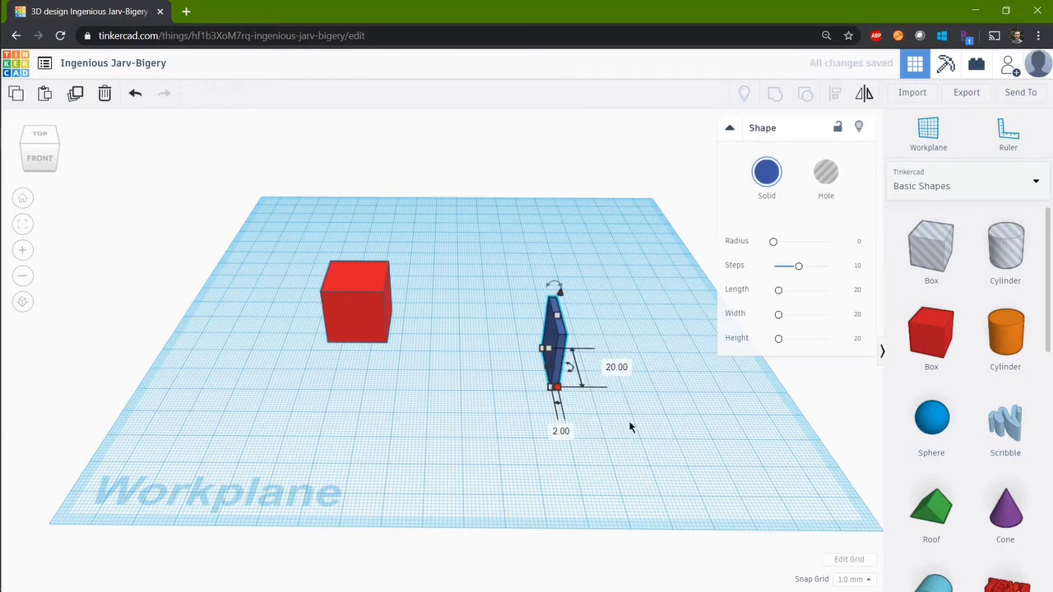
pyautogui.click(616, 366)
pyautogui.write('30')
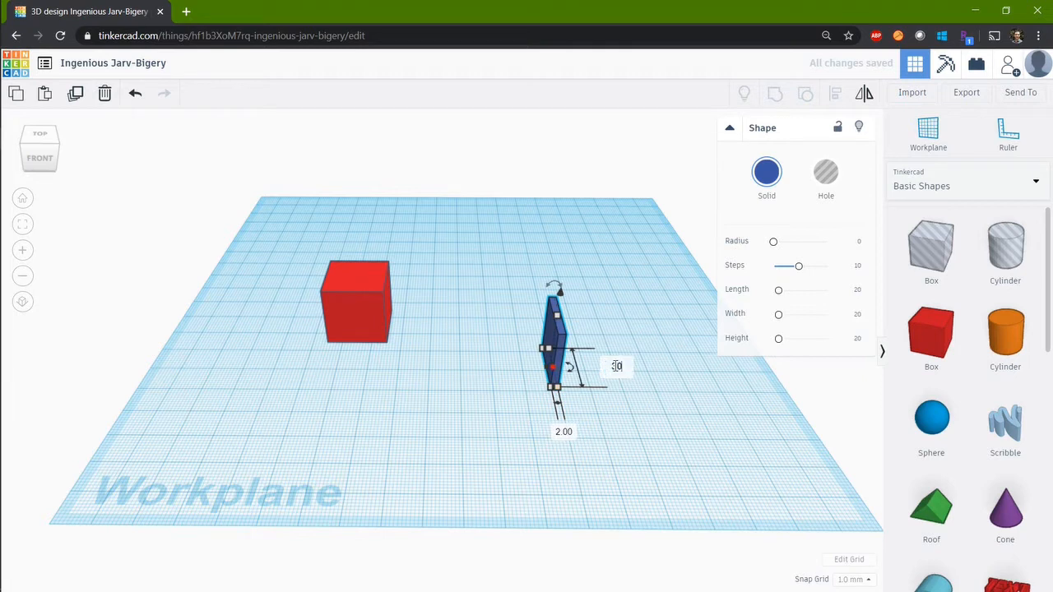
pyautogui.press('Return')
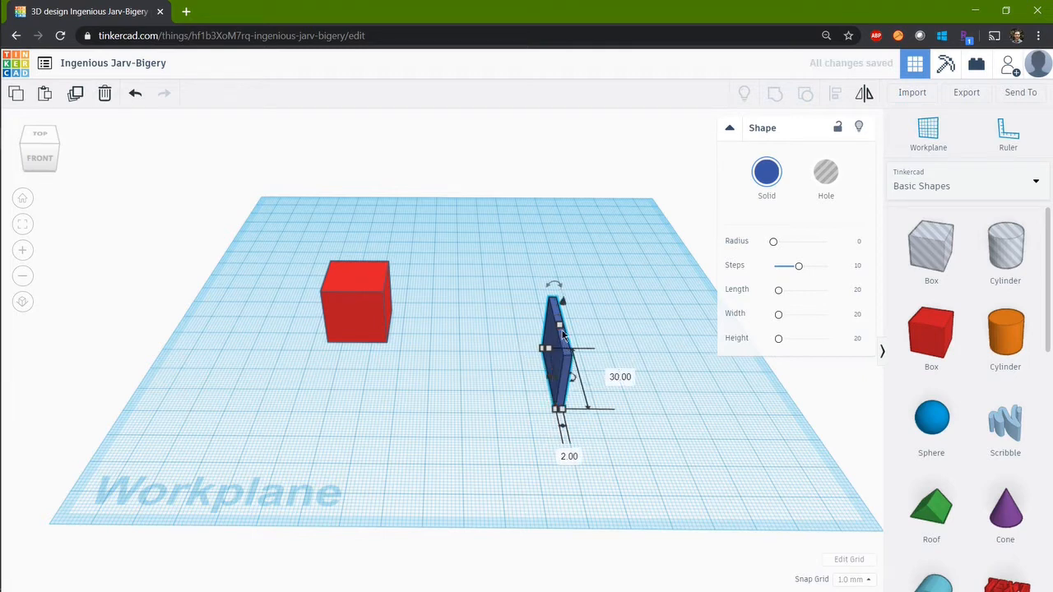
pyautogui.moveTo(560, 326); pyautogui.dragTo(565, 285)
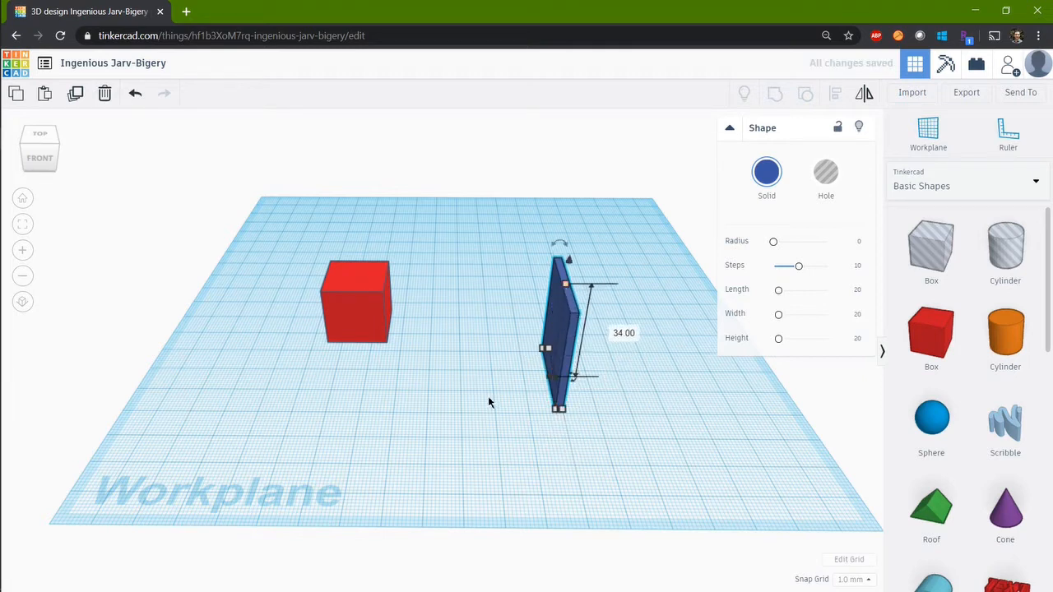
pyautogui.click(489, 371)
# - Move the blue slab about 27 mm toward the red box, with a 10 mm shift along the slab's depth
pyautogui.moveTo(489, 371); pyautogui.dragTo(557, 364, button='right')
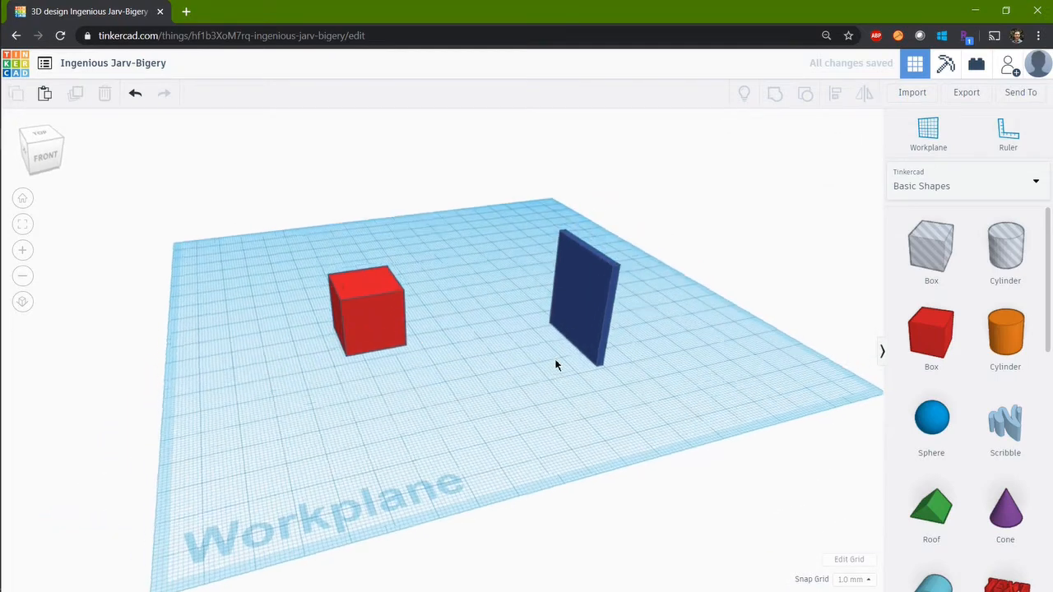
pyautogui.moveTo(568, 336); pyautogui.dragTo(486, 335)
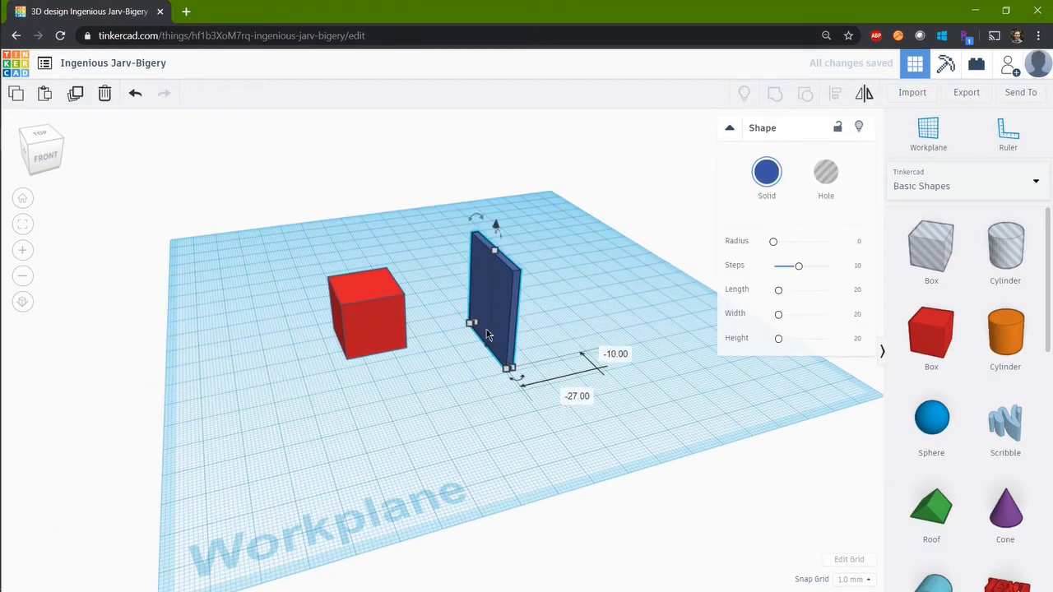
pyautogui.click(473, 325)
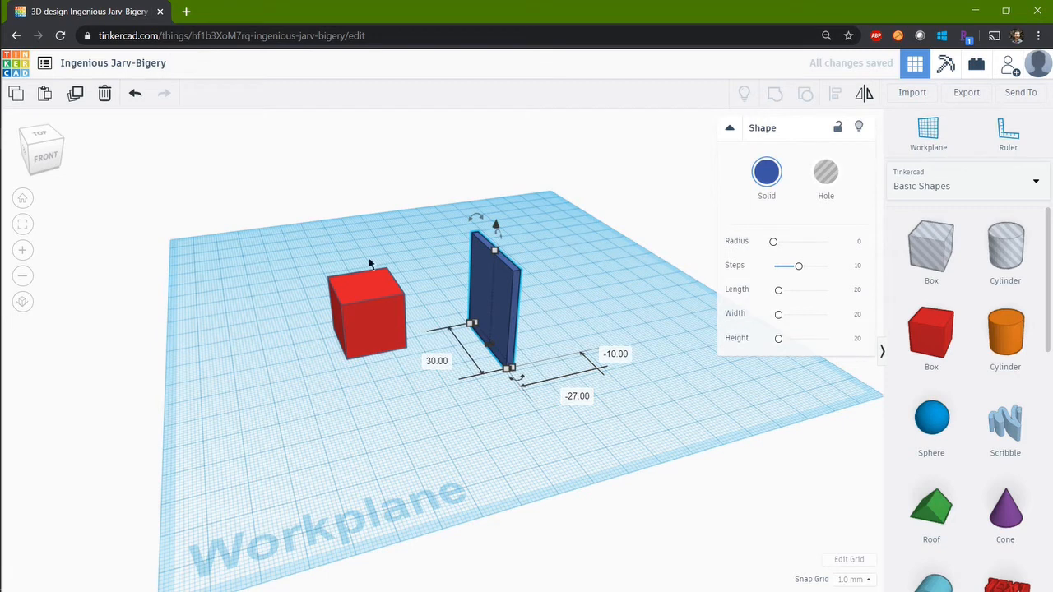
# - Nudge the blue slab in small increments into the red box so that it cuts through the box and extends past its front and back
pyautogui.press('Left')
pyautogui.press('Left')
pyautogui.press('Left')
pyautogui.press('Left')
pyautogui.press('Left')
pyautogui.press('Left')
pyautogui.press('Left')
pyautogui.press('Left')
pyautogui.press('Left')
pyautogui.press('Left')
pyautogui.press('Left')
pyautogui.press('Left')
pyautogui.press('Left')
pyautogui.press('Left')
pyautogui.press('Left')
pyautogui.press('Left')
pyautogui.press('Left')
pyautogui.press('Left')
pyautogui.press('Left')
pyautogui.press('Left')
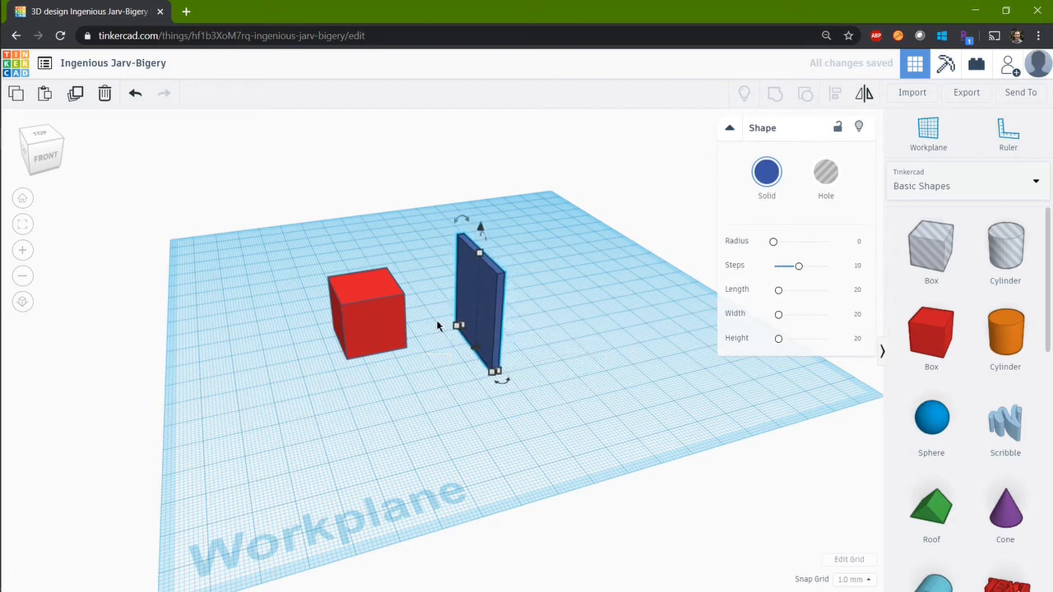
pyautogui.press('Left')
pyautogui.press('Left')
pyautogui.press('Left')
pyautogui.press('Left')
pyautogui.press('Left')
pyautogui.press('Left')
pyautogui.press('Left')
pyautogui.press('Left')
pyautogui.press('Left')
pyautogui.press('Left')
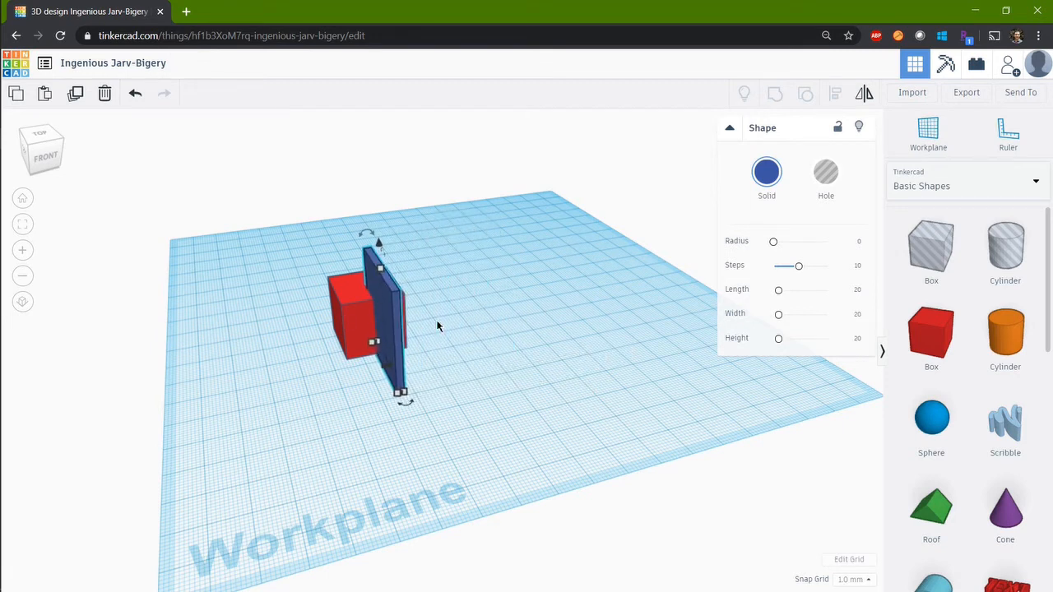
pyautogui.press('Left')
pyautogui.press('Left')
pyautogui.press('Left')
pyautogui.press('Left')
pyautogui.press('Left')
pyautogui.press('Left')
pyautogui.press('Left')
pyautogui.press('Left')
pyautogui.press('Left')
pyautogui.press('Left')
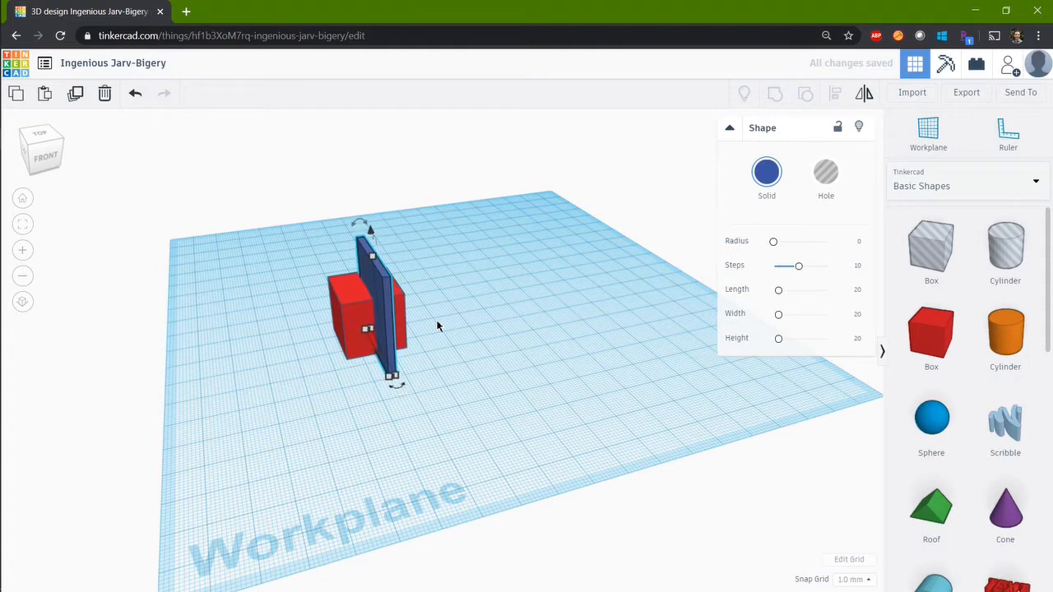
pyautogui.moveTo(437, 263); pyautogui.dragTo(639, 326, button='right')
pyautogui.press('Left')
pyautogui.press('Left')
pyautogui.press('Left')
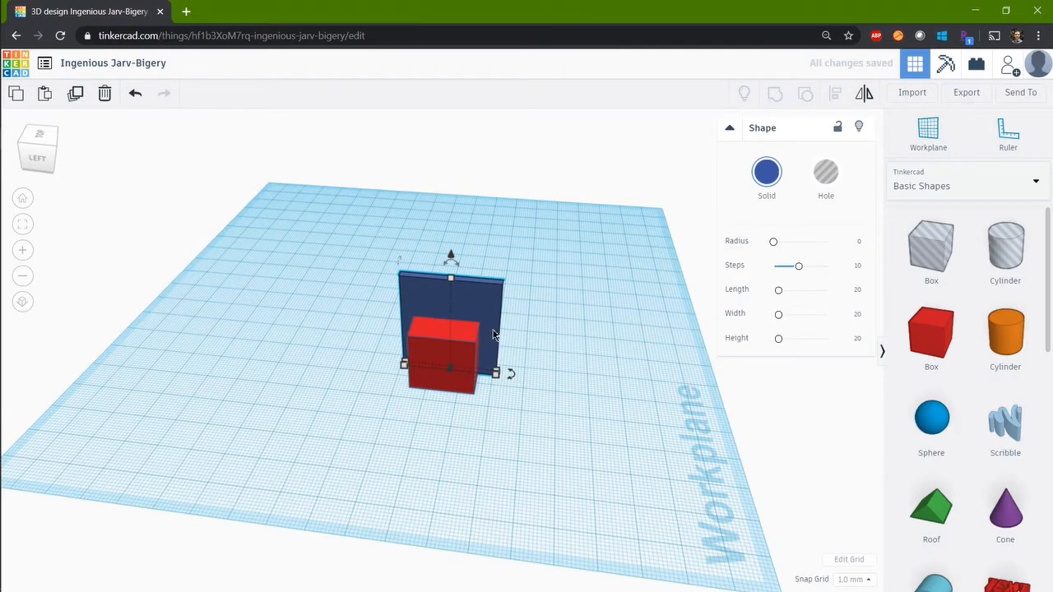
# - Nudge the blue slab in 1 mm steps to centre it on the red box by eye
pyautogui.scroll(4, 472, 320)
pyautogui.press('Left')
pyautogui.press('Left')
pyautogui.press('Right')
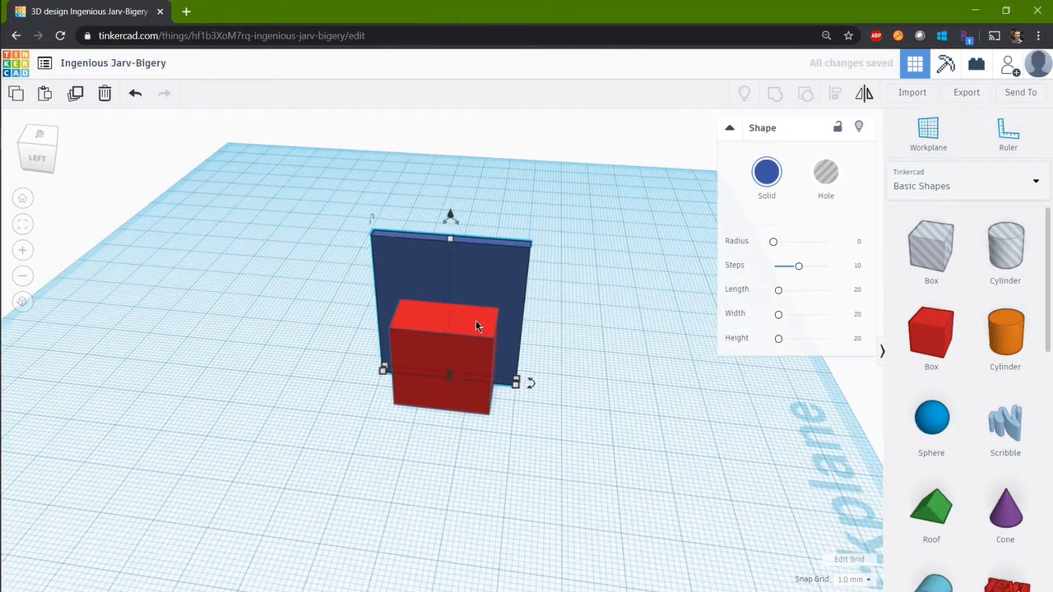
# - Move the blue slab out of the red box so it stands clear to the box's right
pyautogui.moveTo(639, 333); pyautogui.dragTo(527, 268, button='right')
pyautogui.moveTo(385, 260); pyautogui.dragTo(552, 274)
pyautogui.moveTo(552, 280); pyautogui.dragTo(499, 370, button='right')
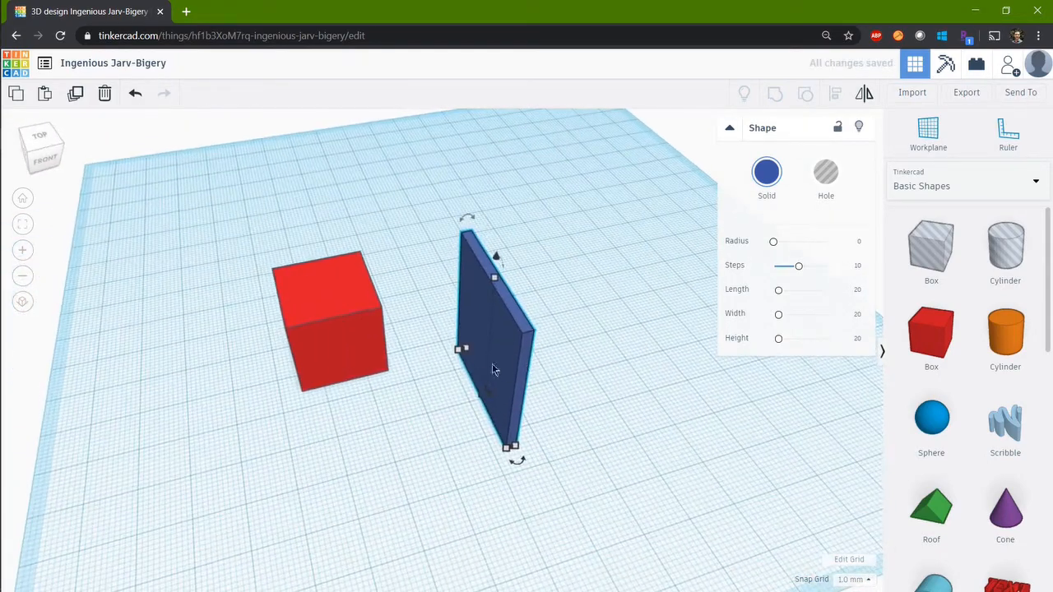
# - Align the blue slab and the red box on their centres across the slab's thickness
pyautogui.keyDown('shift'); pyautogui.click(329, 294); pyautogui.keyUp('shift')
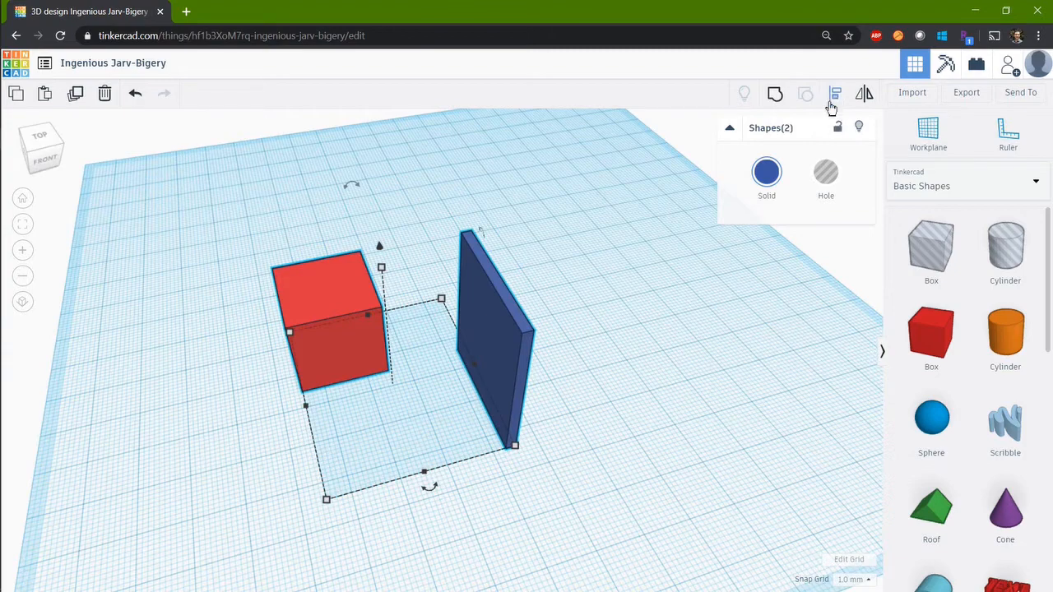
pyautogui.click(835, 97)
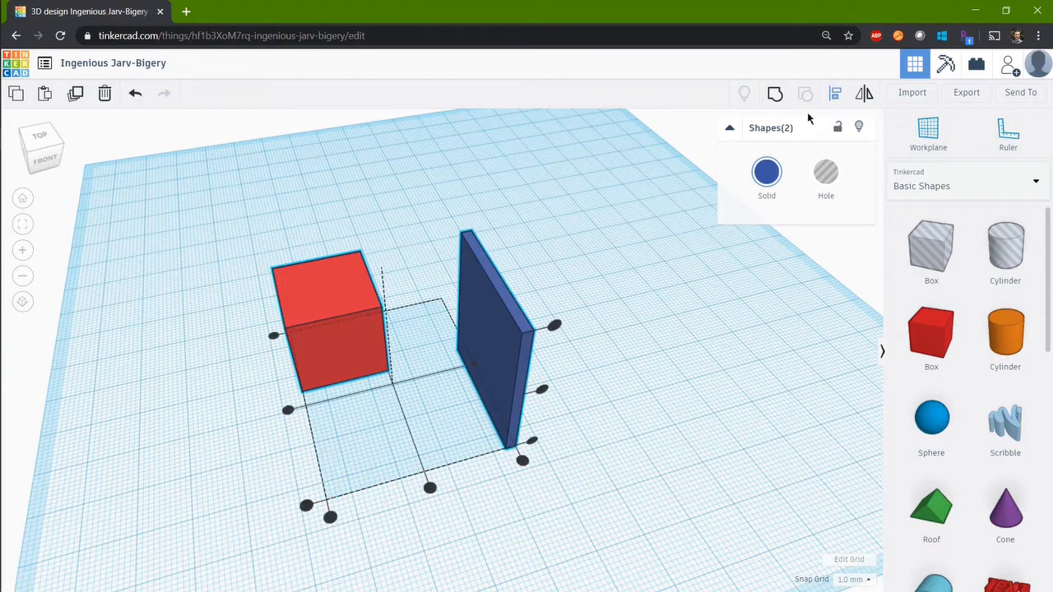
pyautogui.moveTo(629, 357); pyautogui.dragTo(593, 359, button='right')
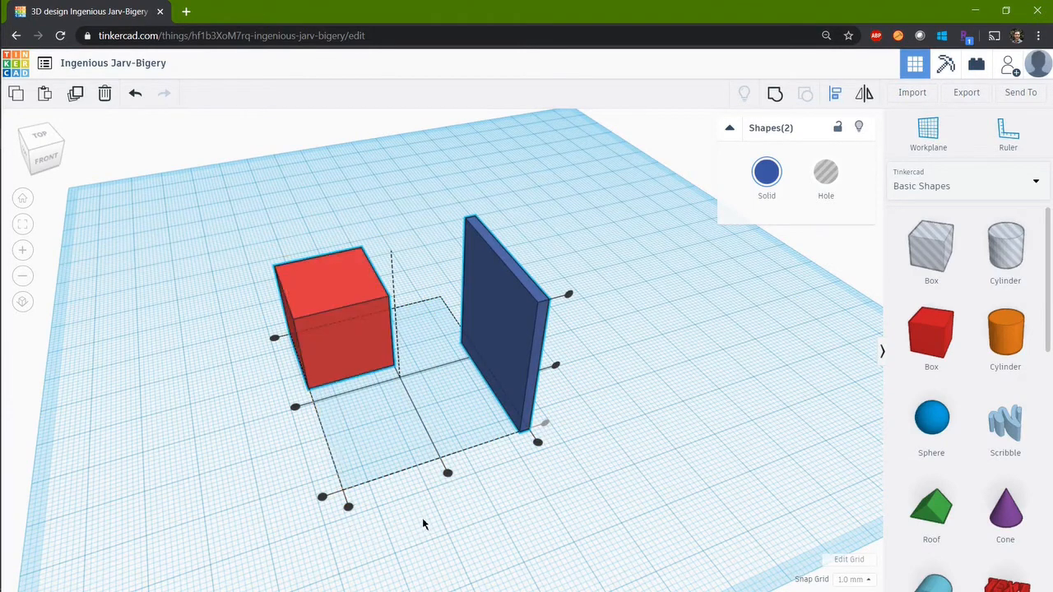
pyautogui.click(447, 475)
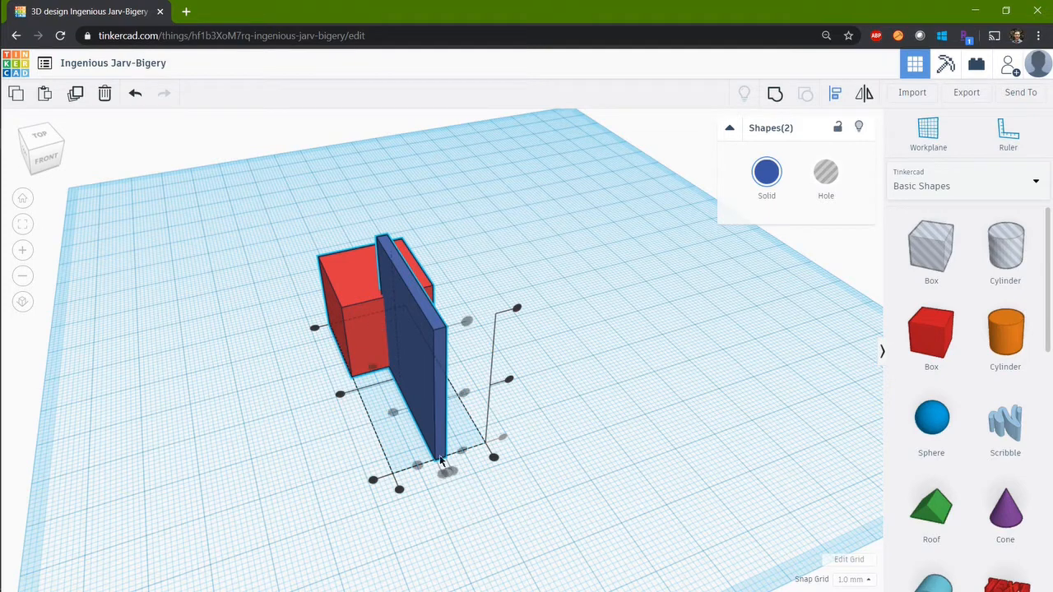
# - Align the slab and the box to one end along the slab's depth, then centre them in that direction
pyautogui.moveTo(482, 516); pyautogui.dragTo(665, 514, button='right')
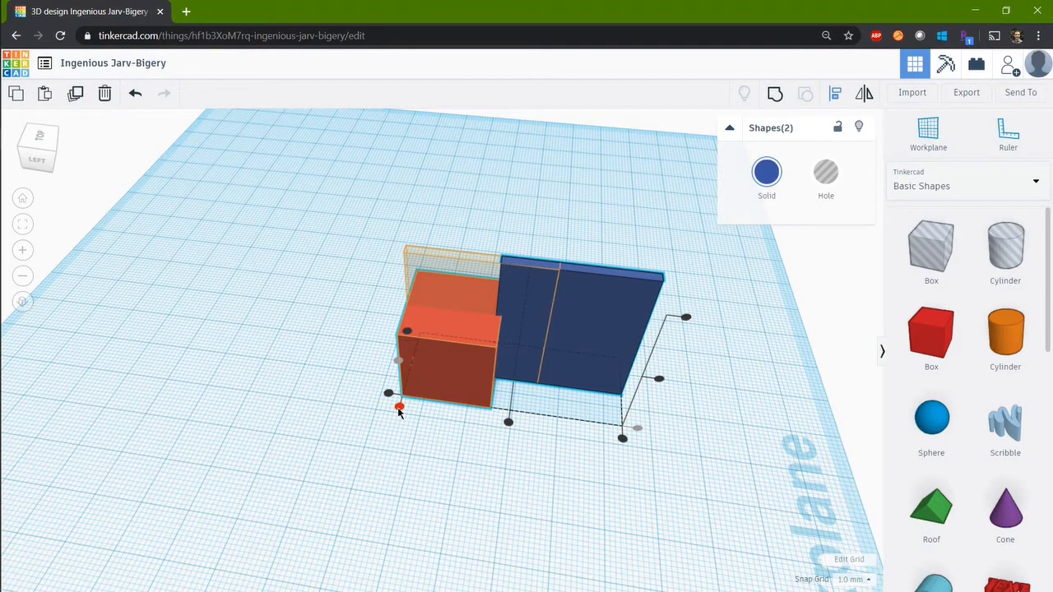
pyautogui.click(399, 408)
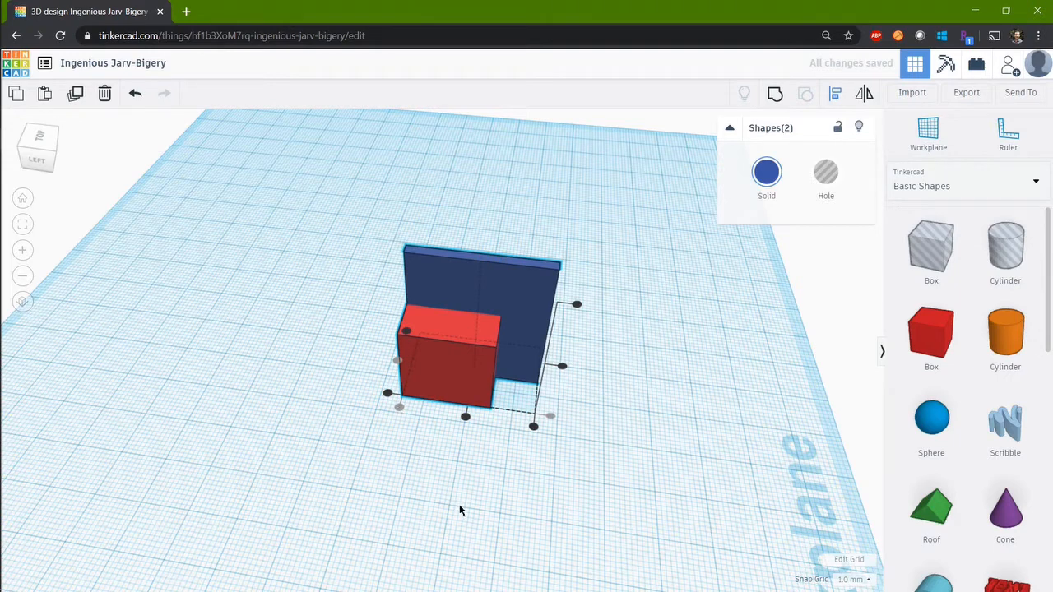
pyautogui.click(465, 418)
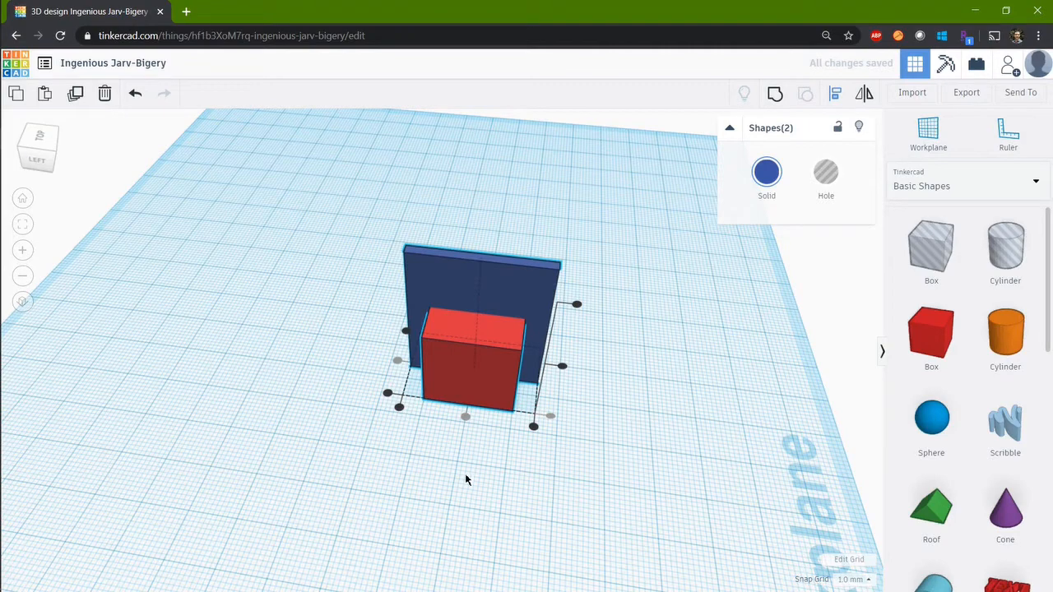
pyautogui.moveTo(634, 481); pyautogui.dragTo(522, 448, button='right')
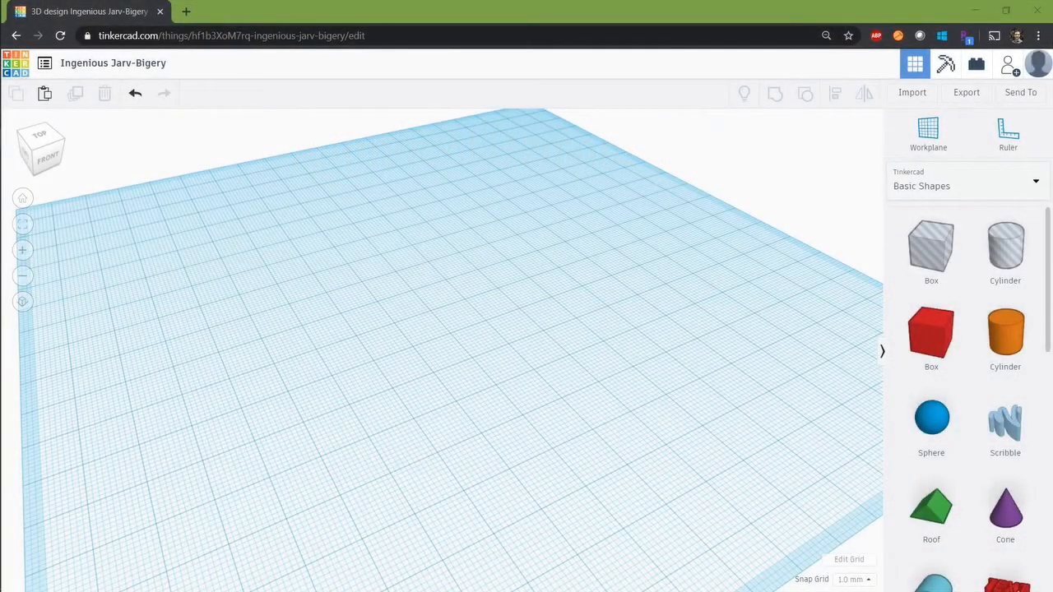
# - Place a red box near the middle of the empty workplane and leave it deselected
pyautogui.scroll(-5, 581, 359)
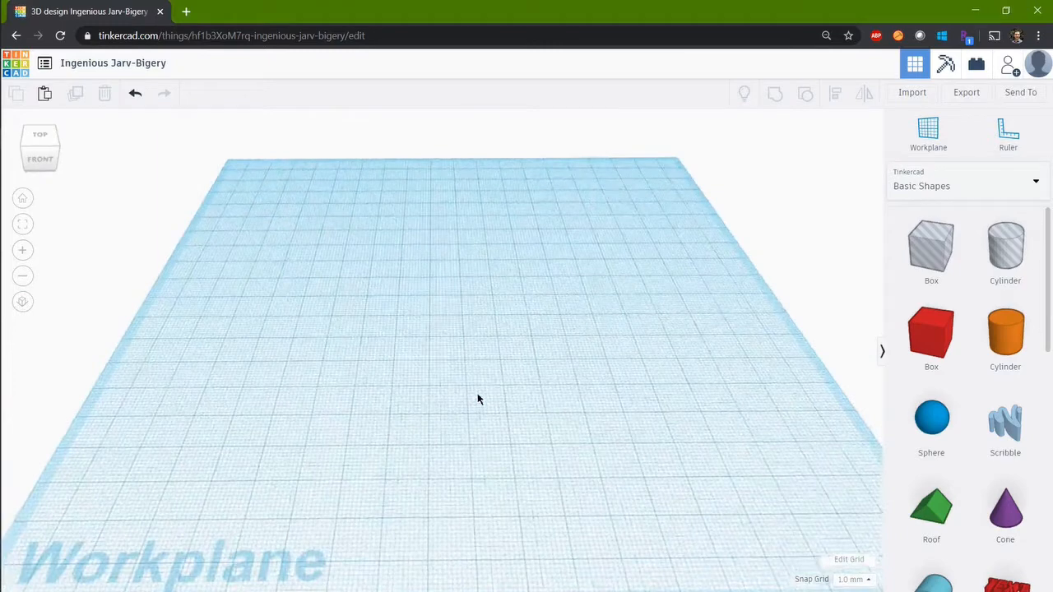
pyautogui.moveTo(913, 341); pyautogui.dragTo(454, 332)
pyautogui.click(559, 313)
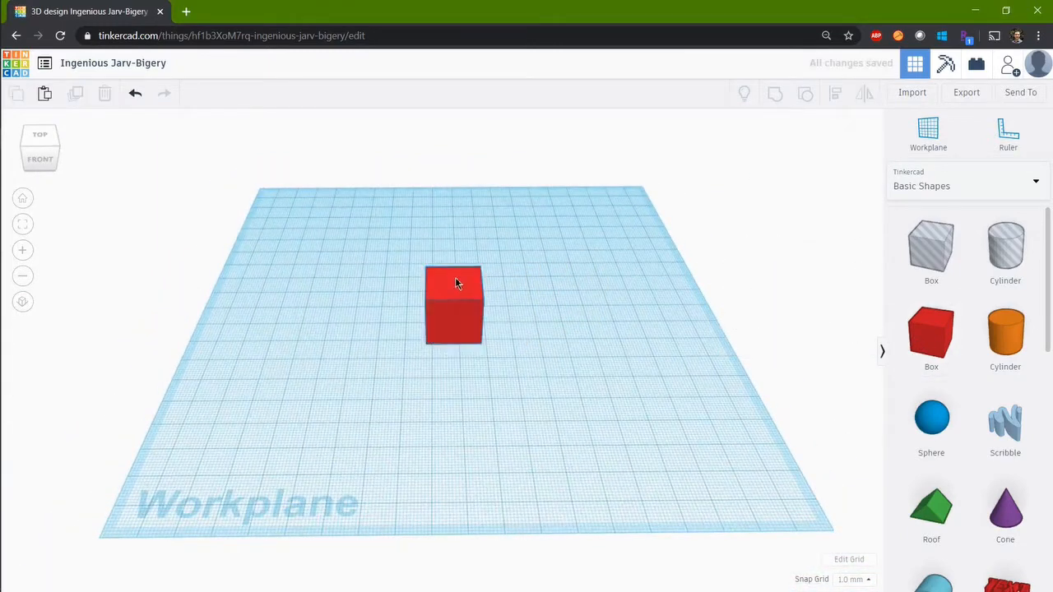
# - Set a temporary workplane on the red box's top face and place a green roof on it
pyautogui.scroll(5, 464, 288)
pyautogui.moveTo(492, 265); pyautogui.dragTo(586, 308, button='right')
pyautogui.click(928, 131)
pyautogui.click(459, 234)
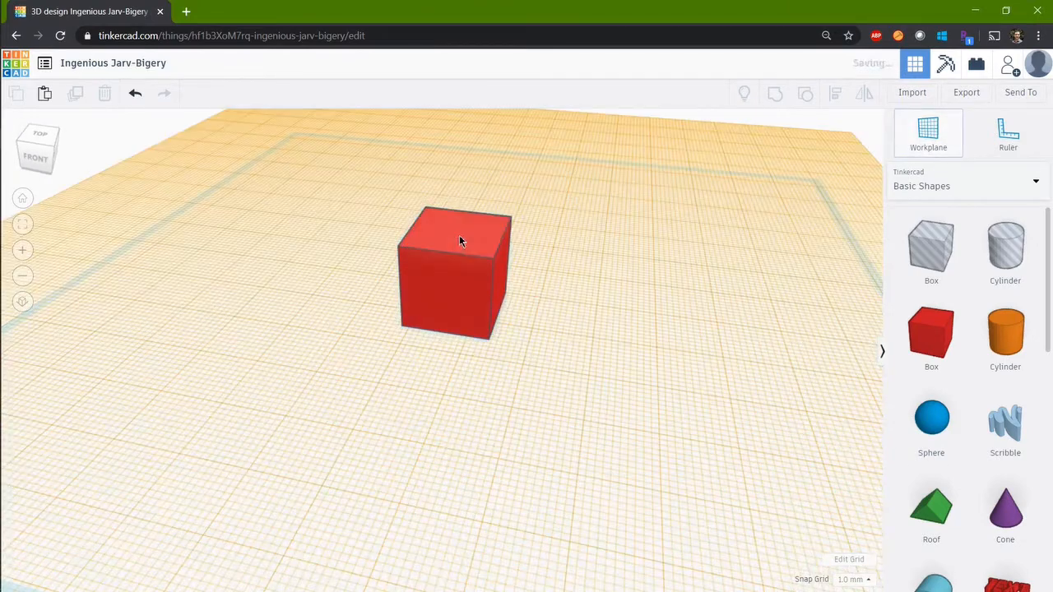
pyautogui.moveTo(913, 501); pyautogui.dragTo(465, 212)
pyautogui.scroll(3, 564, 230)
pyautogui.moveTo(563, 231); pyautogui.dragTo(543, 392, button='right')
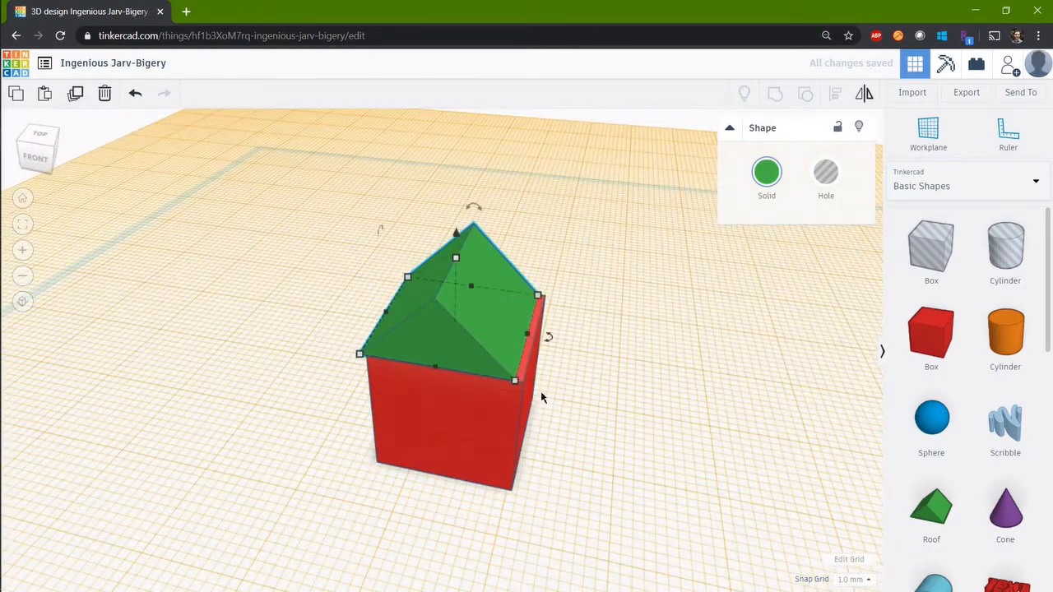
# - Align the green roof and the red box on their centres in both horizontal directions
pyautogui.keyDown('shift'); pyautogui.click(456, 422); pyautogui.keyUp('shift')
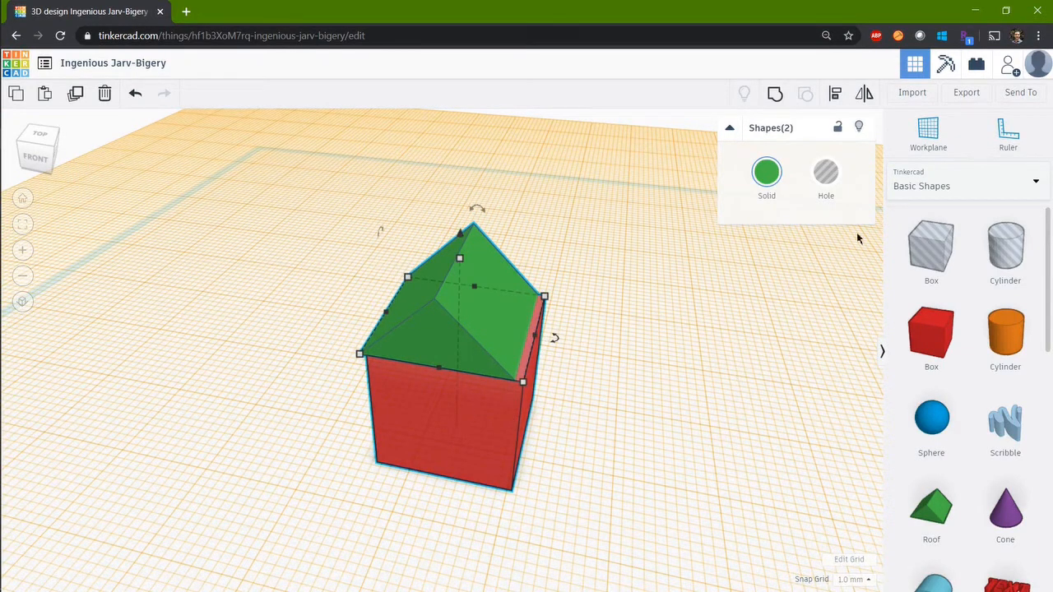
pyautogui.press('l')
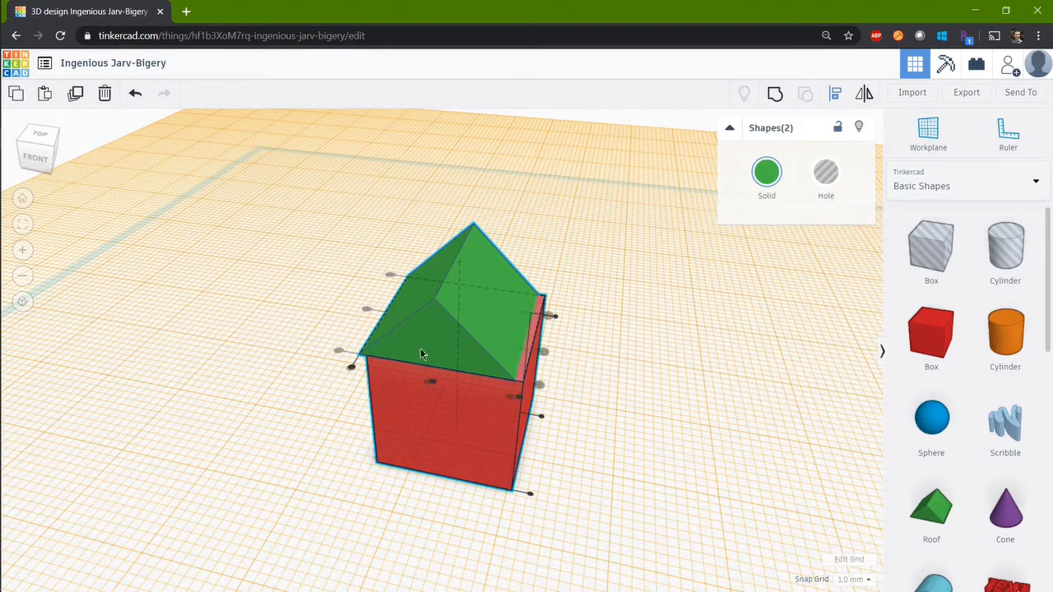
pyautogui.click(432, 382)
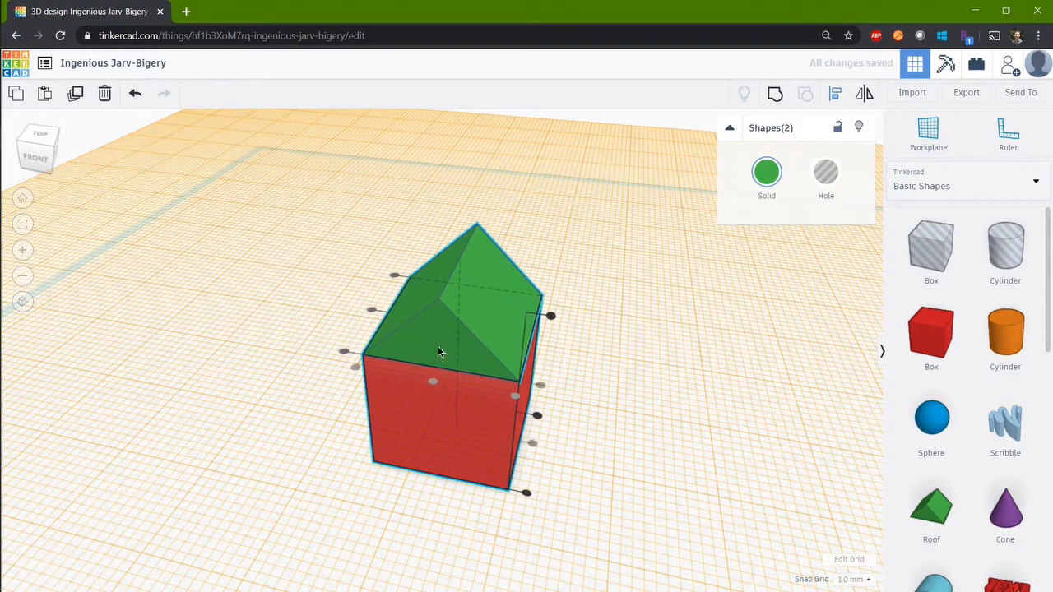
pyautogui.click(369, 312)
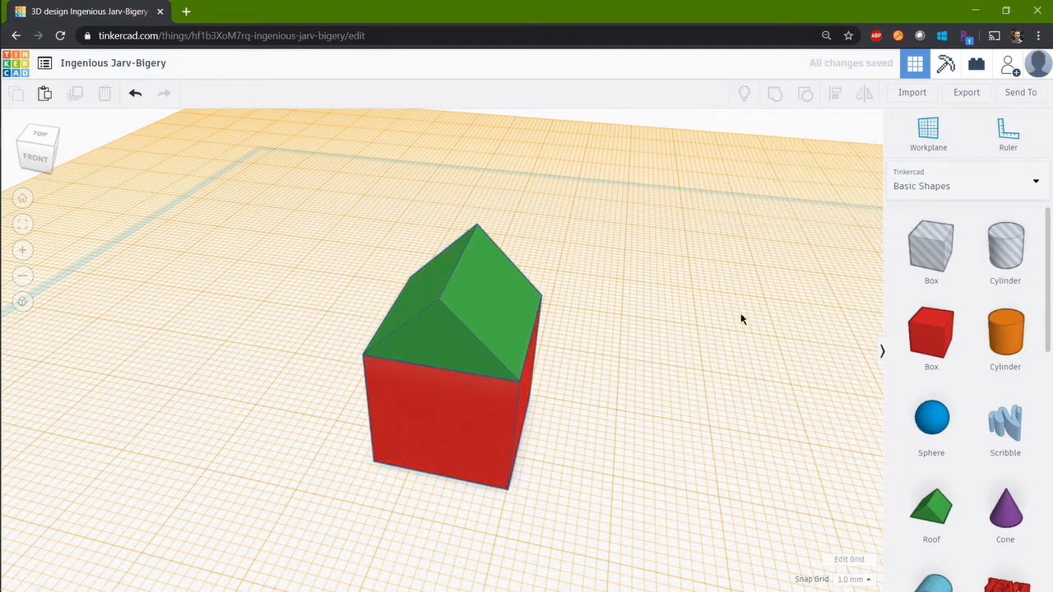
# - Return the workplane from the box's top face to the original base grid
pyautogui.click(920, 128)
pyautogui.click(734, 379)
pyautogui.moveTo(582, 438); pyautogui.dragTo(551, 346, button='right')
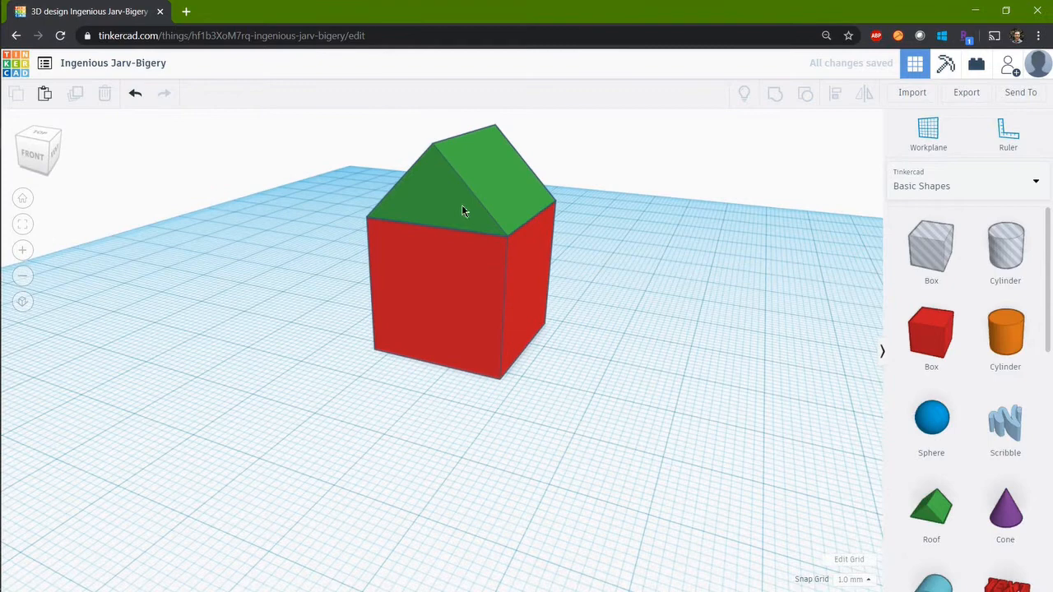
pyautogui.moveTo(612, 308)
pyautogui.mouseDown(button='right')
pyautogui.moveTo(616, 334)
pyautogui.moveTo(630, 301)
pyautogui.moveTo(630, 313)
pyautogui.mouseUp(button='right')
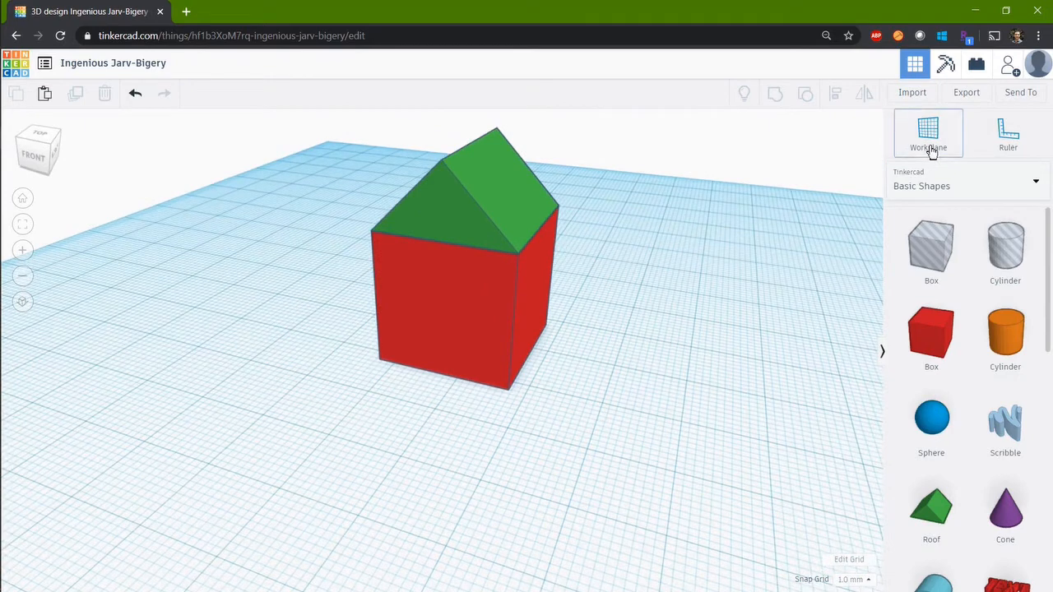
# - Set the workplane on the house's front wall, place a box there and reduce its thickness to 2 mm
pyautogui.click(931, 153)
pyautogui.click(454, 298)
pyautogui.moveTo(932, 333); pyautogui.dragTo(450, 325)
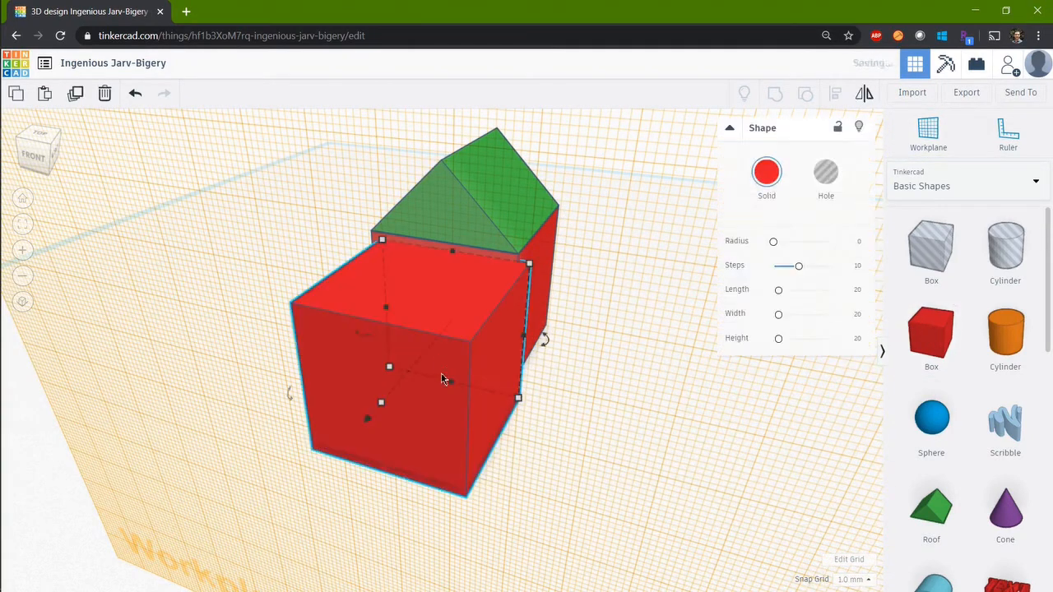
pyautogui.moveTo(382, 407)
pyautogui.moveTo(382, 406); pyautogui.dragTo(443, 332)
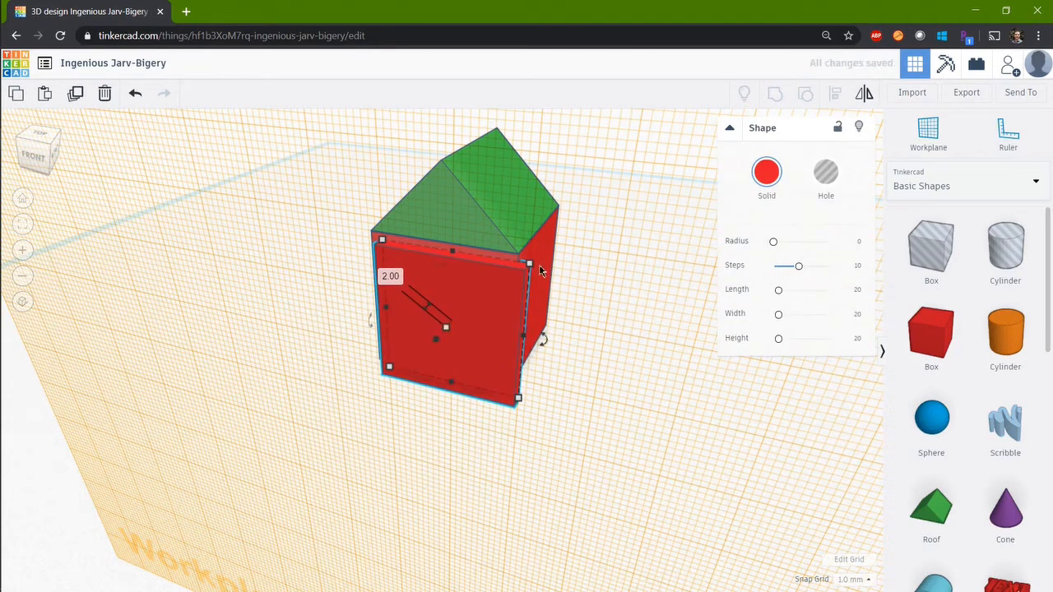
# - Shrink the thin front panel to door size at the wall's base and centre it across the wall
pyautogui.moveTo(533, 270); pyautogui.dragTo(445, 348)
pyautogui.keyDown('shift'); pyautogui.click(502, 295); pyautogui.keyUp('shift')
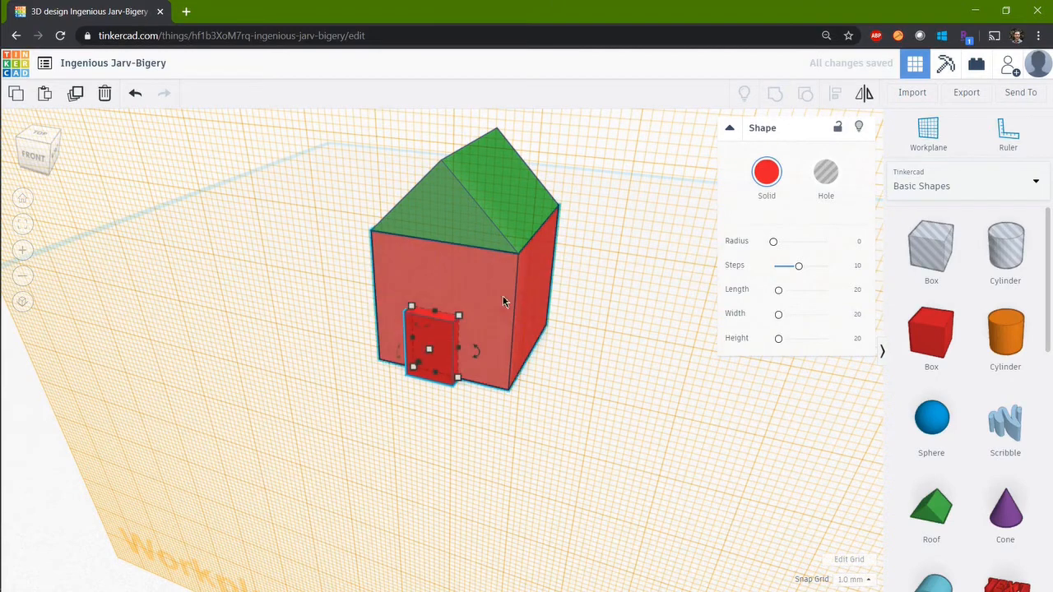
pyautogui.click(833, 94)
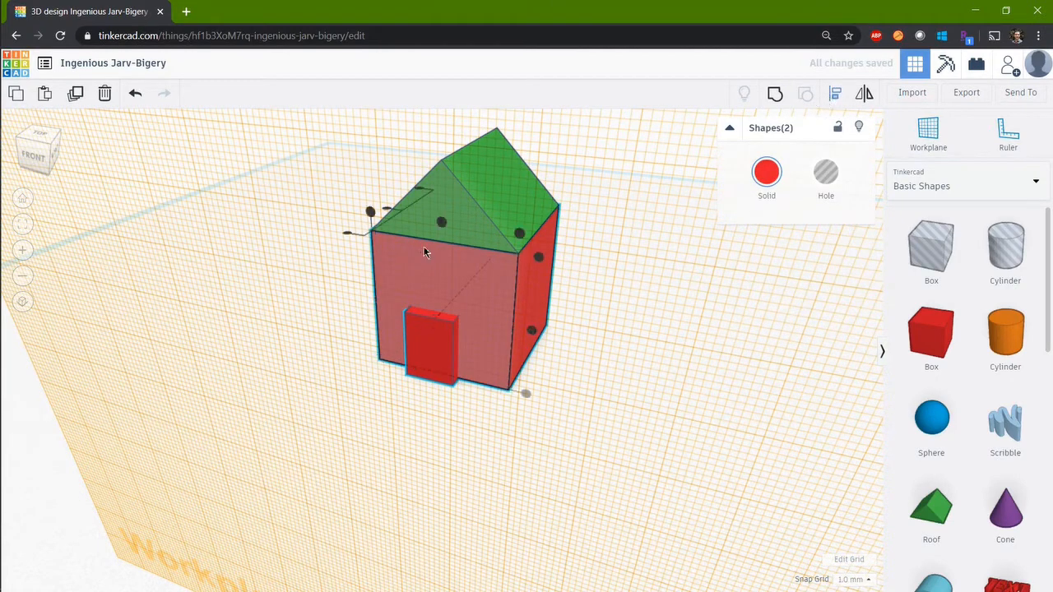
pyautogui.click(674, 352)
# - Colour the door orange and return the workplane to the original base grid
pyautogui.click(442, 353)
pyautogui.click(768, 173)
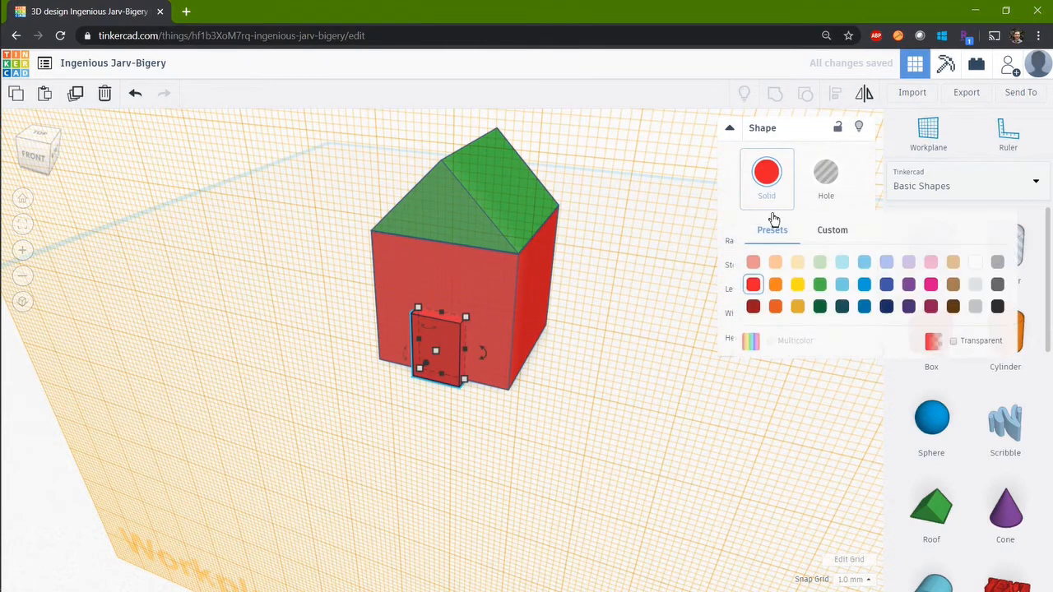
pyautogui.click(775, 284)
pyautogui.click(674, 407)
pyautogui.click(926, 142)
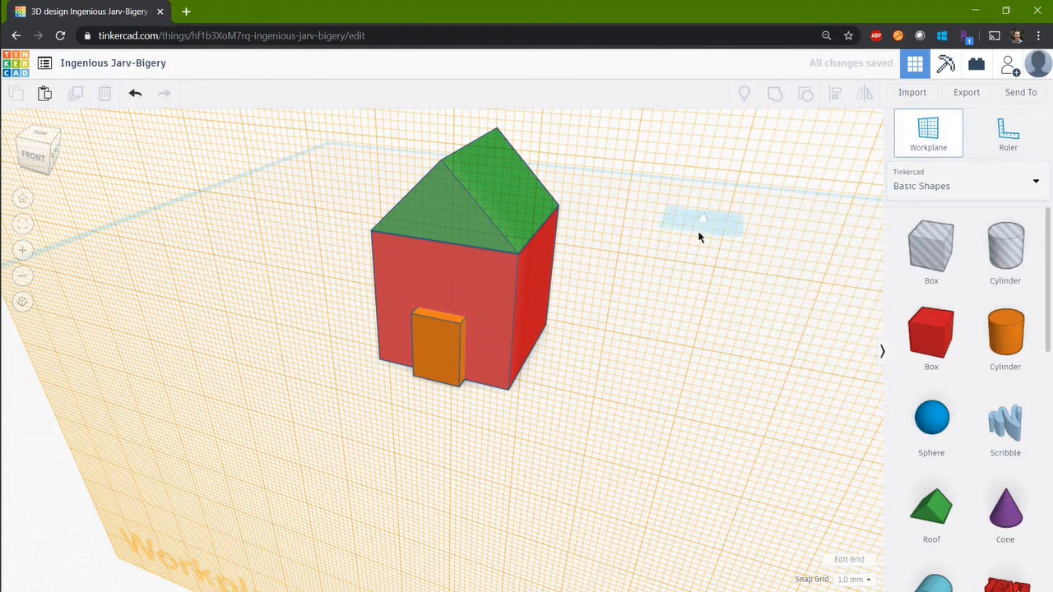
pyautogui.click(718, 270)
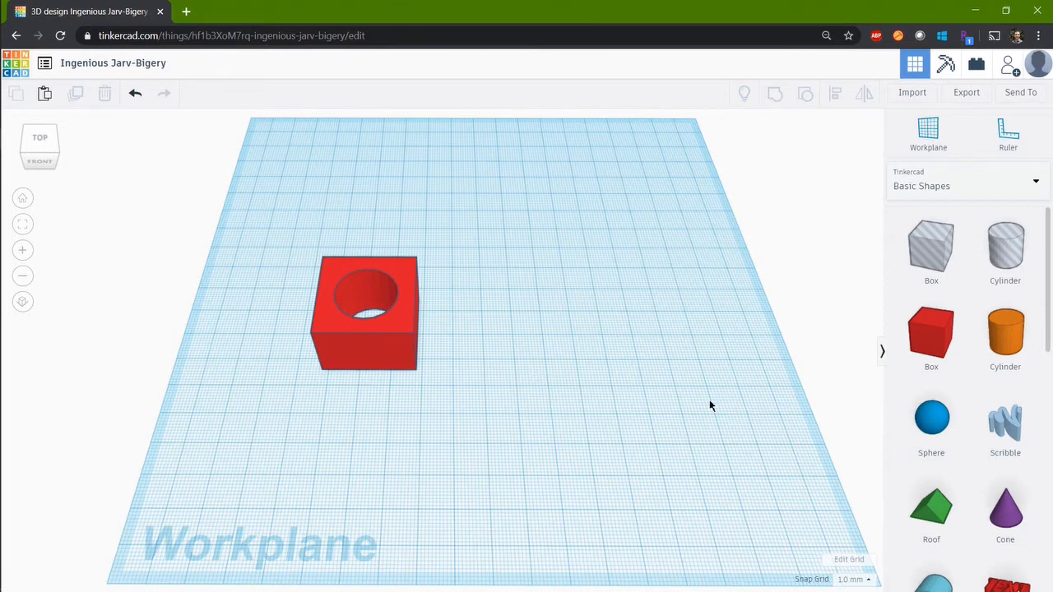
pyautogui.scroll(-8, 967, 424)
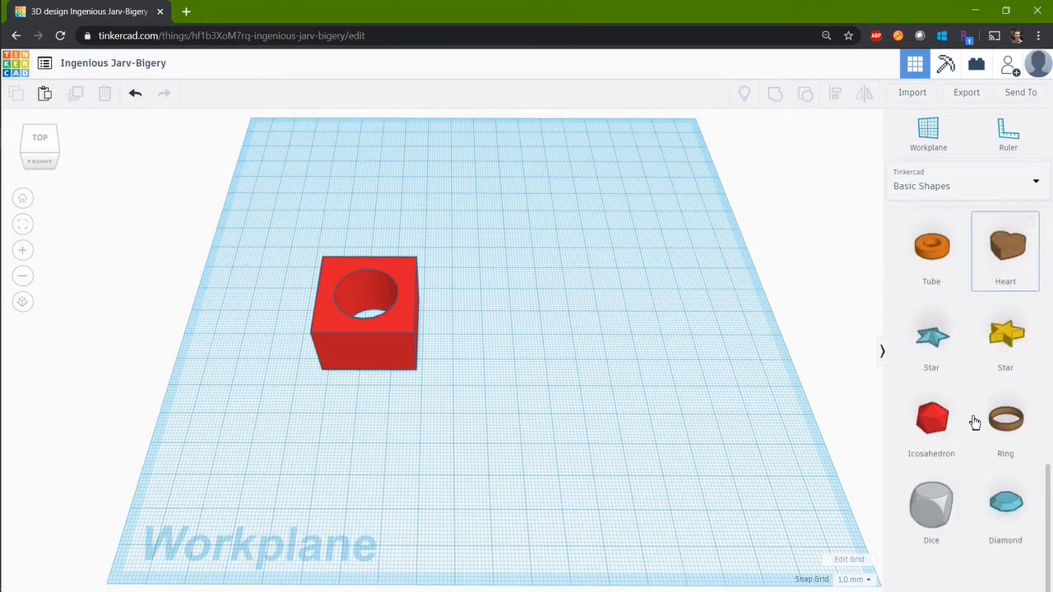
pyautogui.scroll(8, 975, 422)
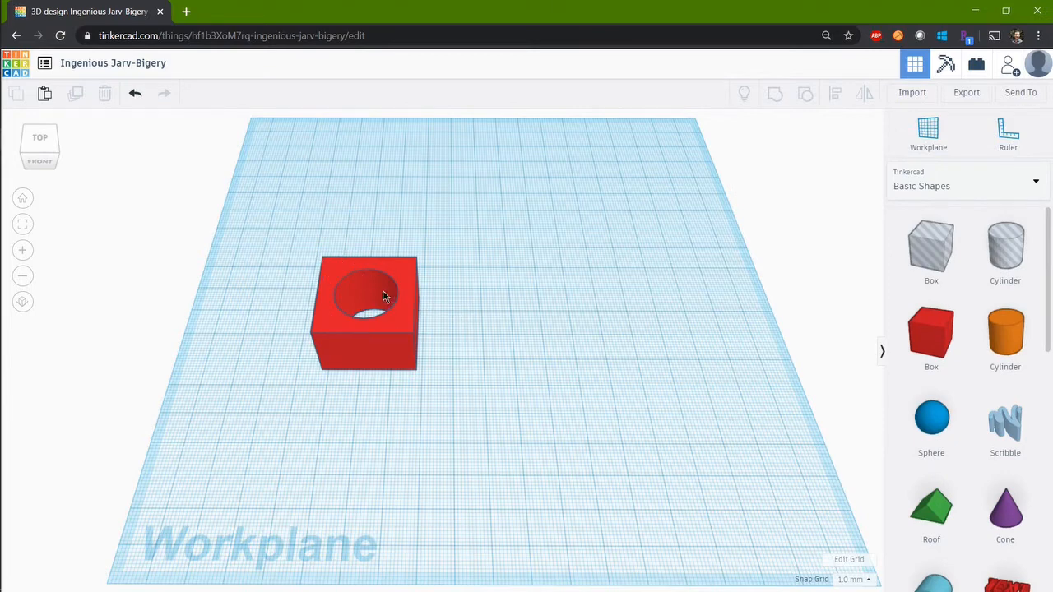
pyautogui.moveTo(378, 329)
pyautogui.mouseDown(button='right')
pyautogui.moveTo(376, 346)
pyautogui.moveTo(367, 315)
pyautogui.mouseUp(button='right')
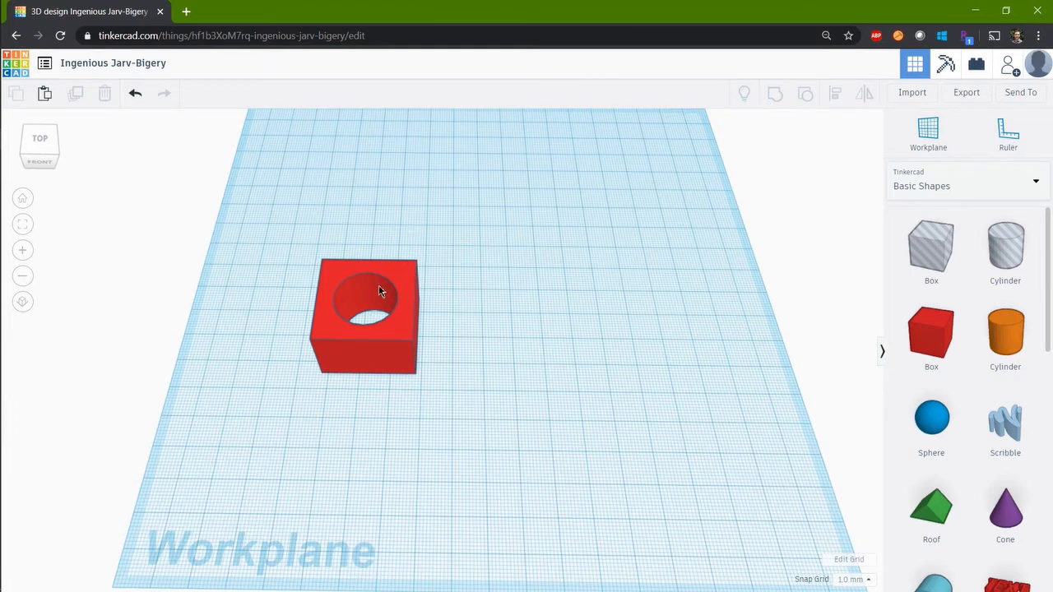
# - Place a box to the right of the box with the round hole and set its base to 30 by 30 mm
pyautogui.moveTo(929, 346); pyautogui.dragTo(576, 327)
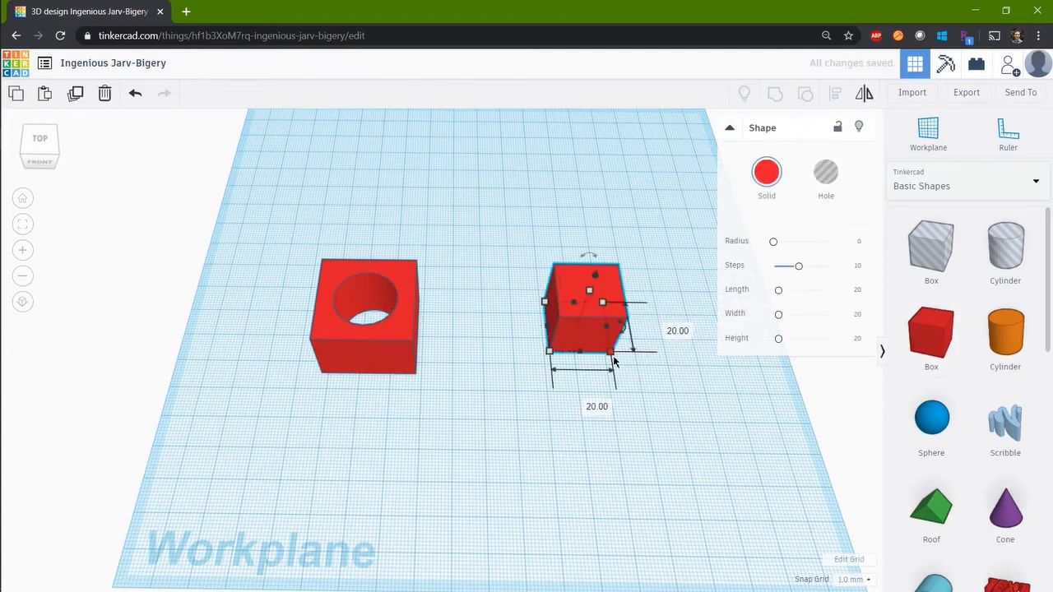
pyautogui.click(594, 404)
pyautogui.write('30')
pyautogui.press('Return')
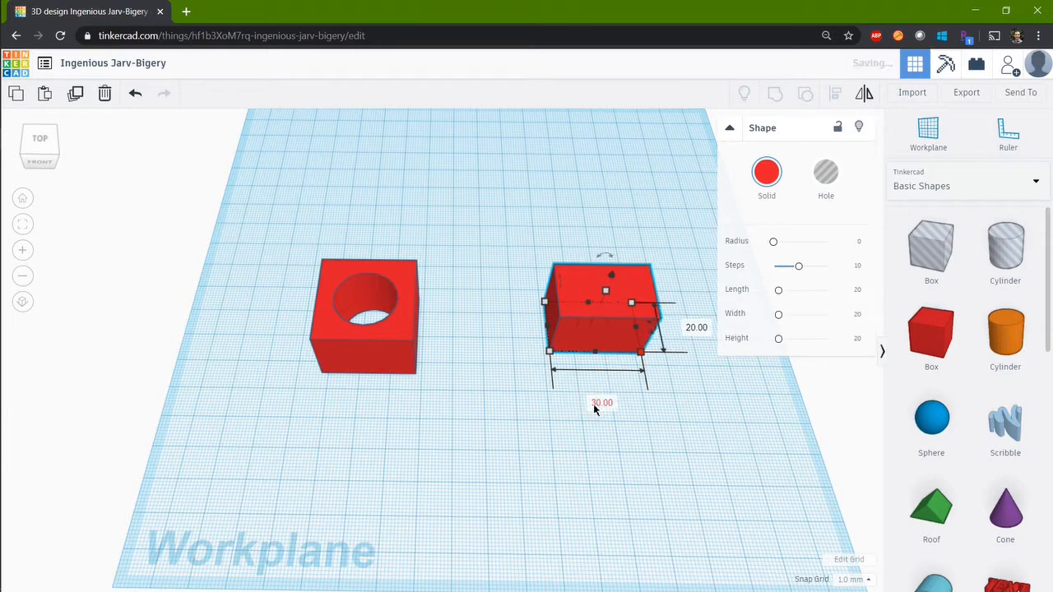
pyautogui.click(696, 329)
pyautogui.write('30')
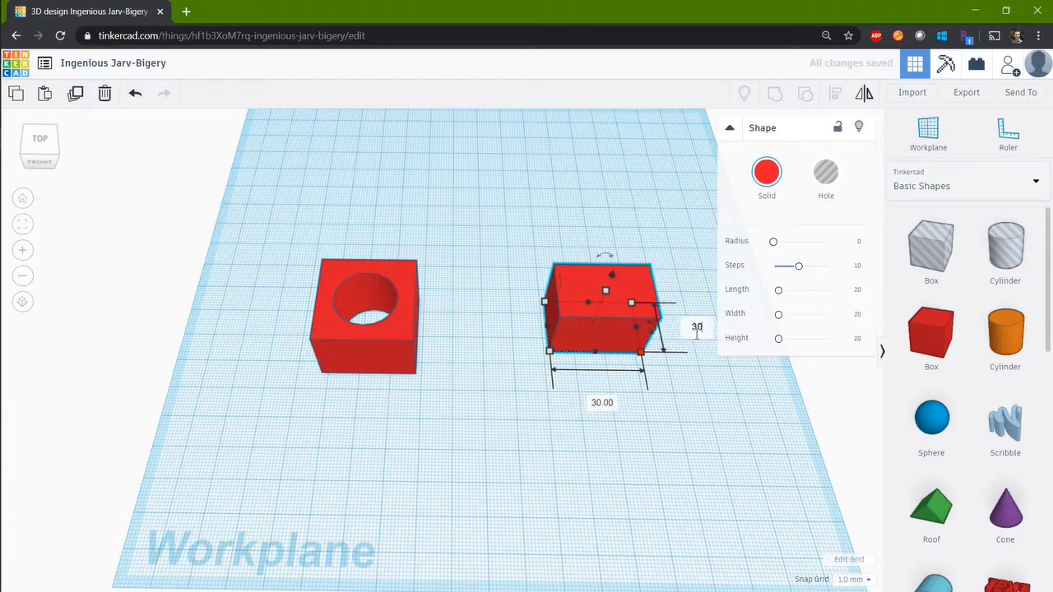
pyautogui.press('Return')
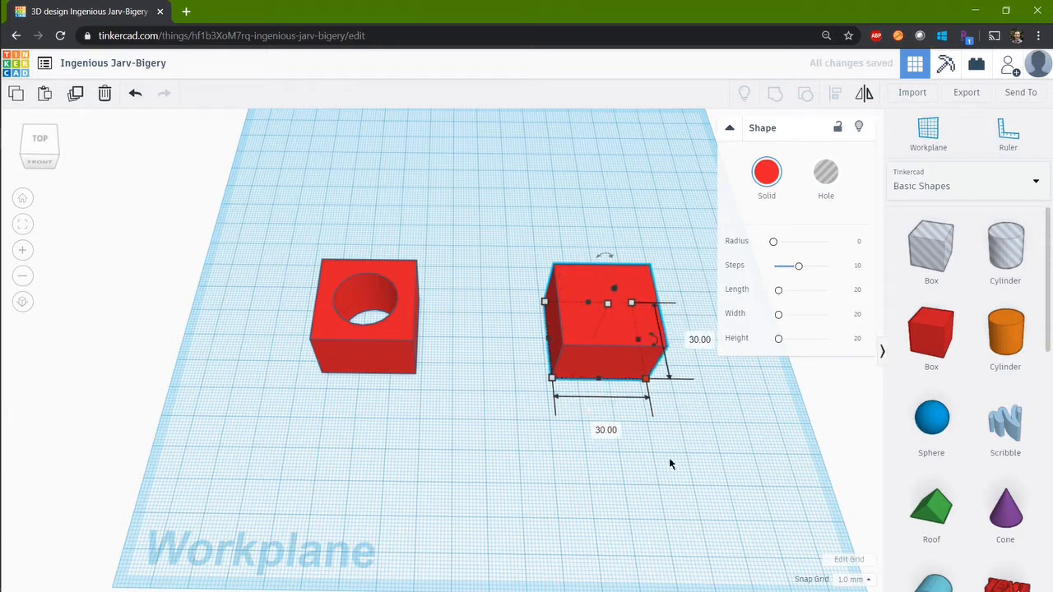
# - Place an orange cylinder on the workplane just in front of the 30 mm box
pyautogui.moveTo(669, 464); pyautogui.dragTo(560, 452, button='middle')
pyautogui.moveTo(1002, 331); pyautogui.dragTo(523, 438)
pyautogui.moveTo(610, 442); pyautogui.dragTo(576, 428, button='right')
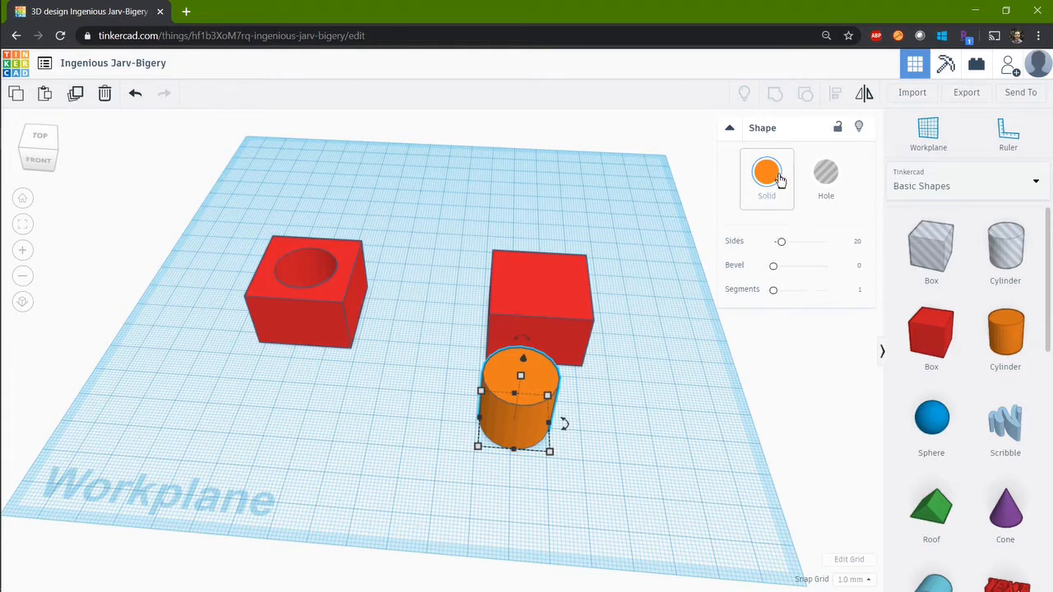
# - Turn the orange cylinder into a hole and centre it with the 30 mm box in both horizontal directions
pyautogui.click(824, 179)
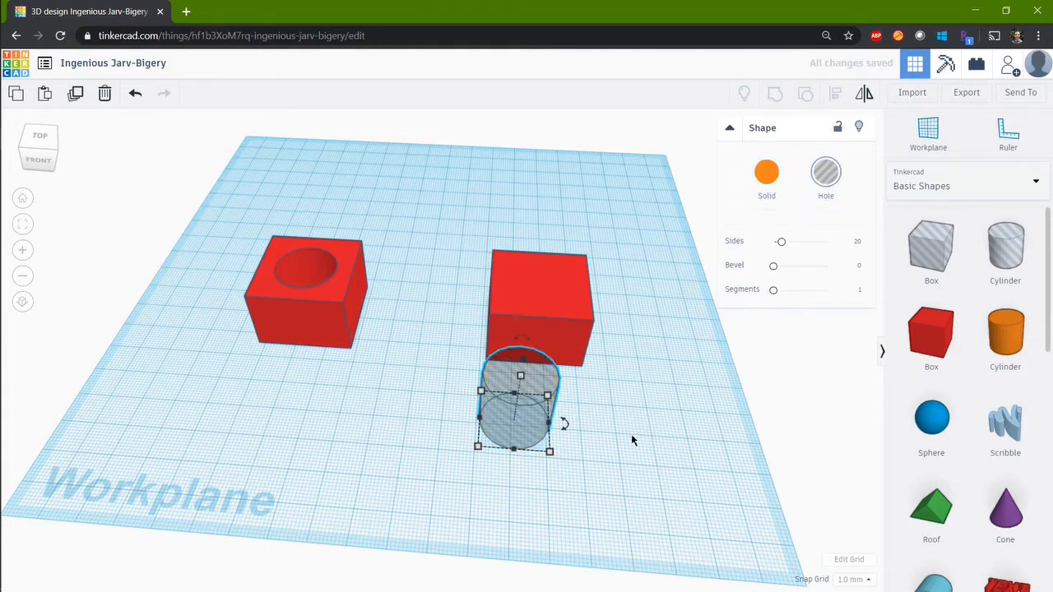
pyautogui.moveTo(634, 442); pyautogui.dragTo(586, 421, button='right')
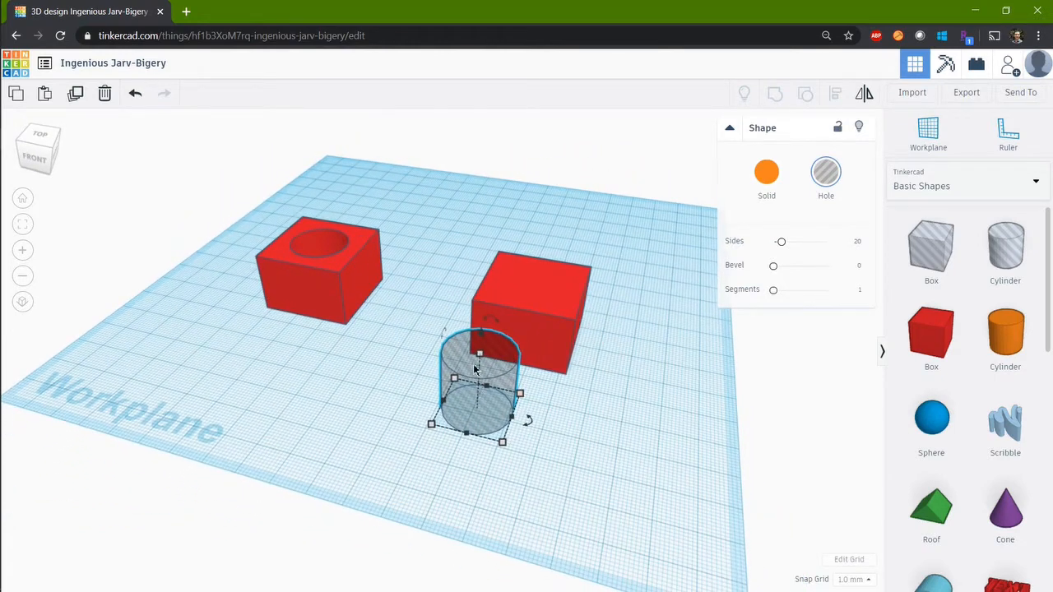
pyautogui.keyDown('shift'); pyautogui.click(571, 293); pyautogui.keyUp('shift')
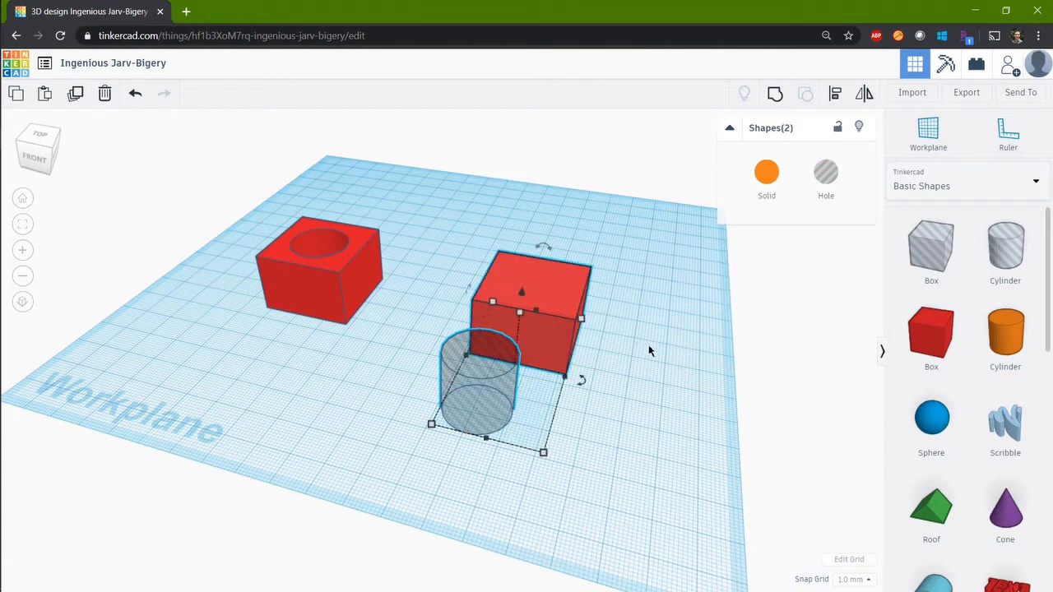
pyautogui.click(835, 93)
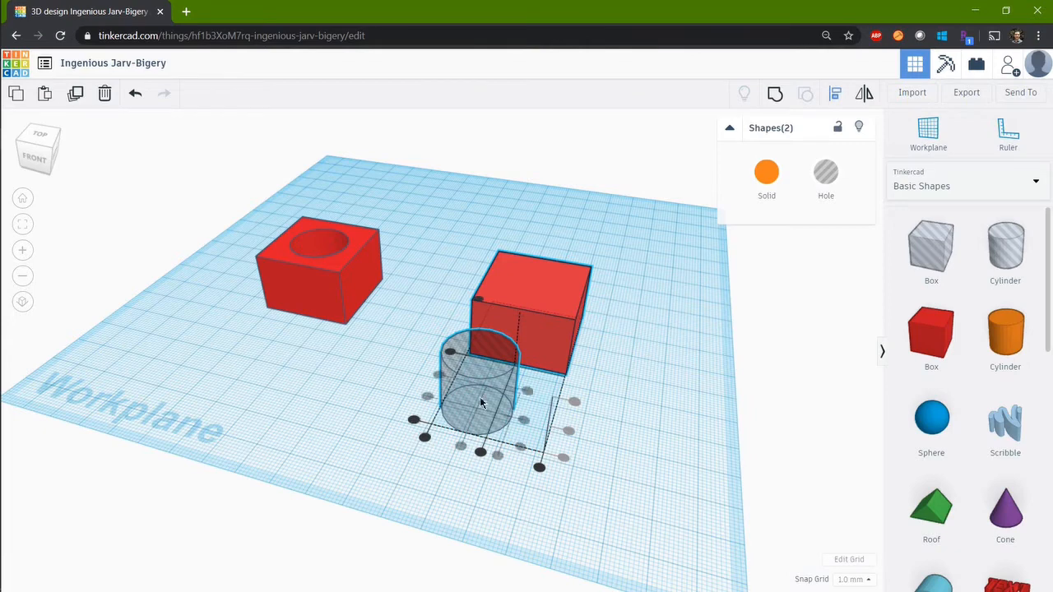
pyautogui.click(451, 352)
pyautogui.click(644, 346)
# - Group the cylinder hole with the 30 mm box to cut a round hole through it
pyautogui.moveTo(485, 238); pyautogui.dragTo(455, 262, button='right')
pyautogui.moveTo(455, 262); pyautogui.dragTo(623, 444)
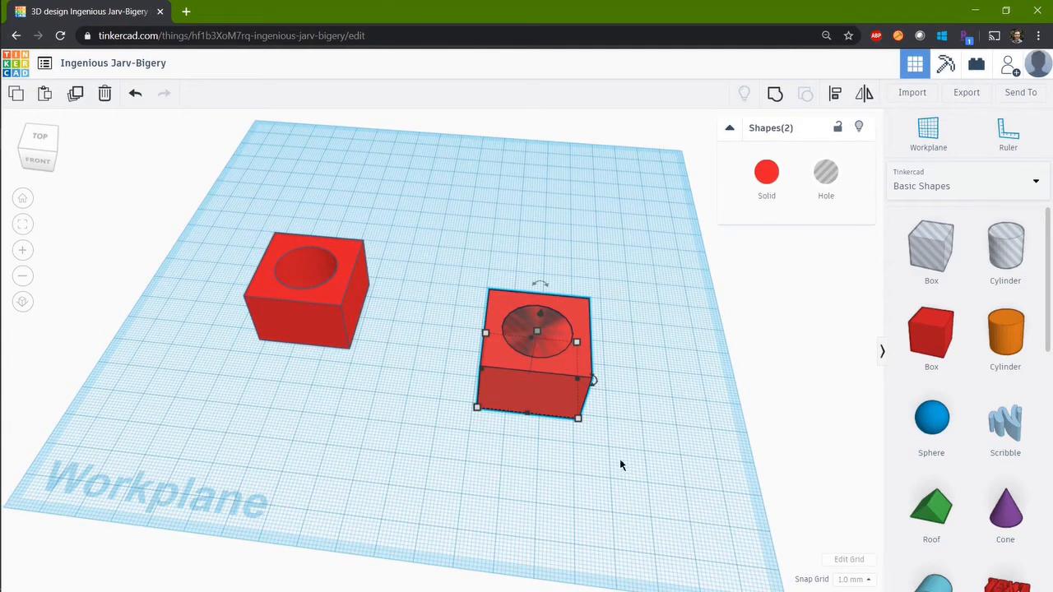
pyautogui.click(774, 98)
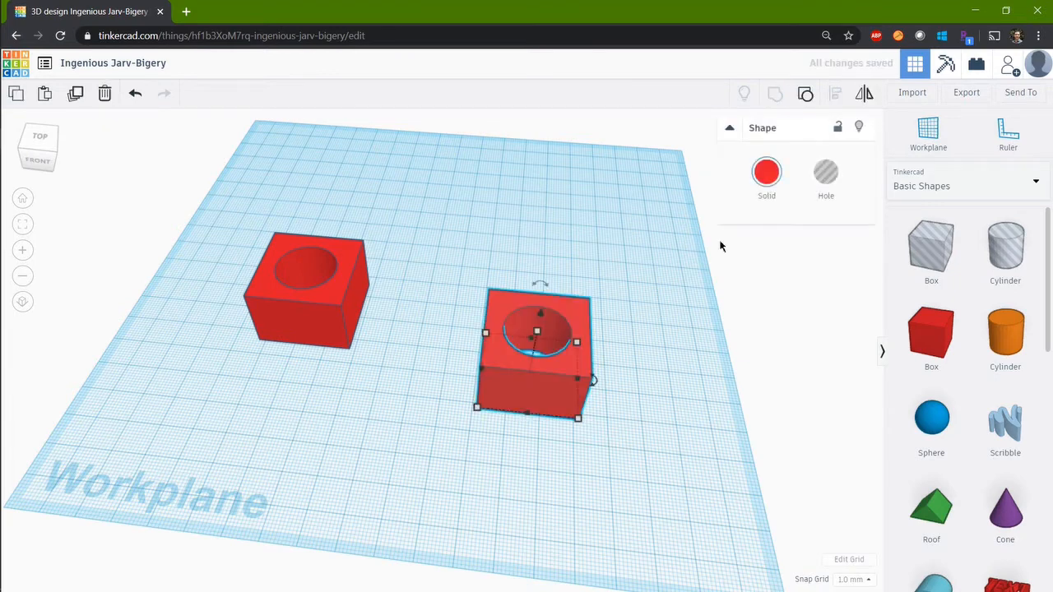
pyautogui.click(648, 353)
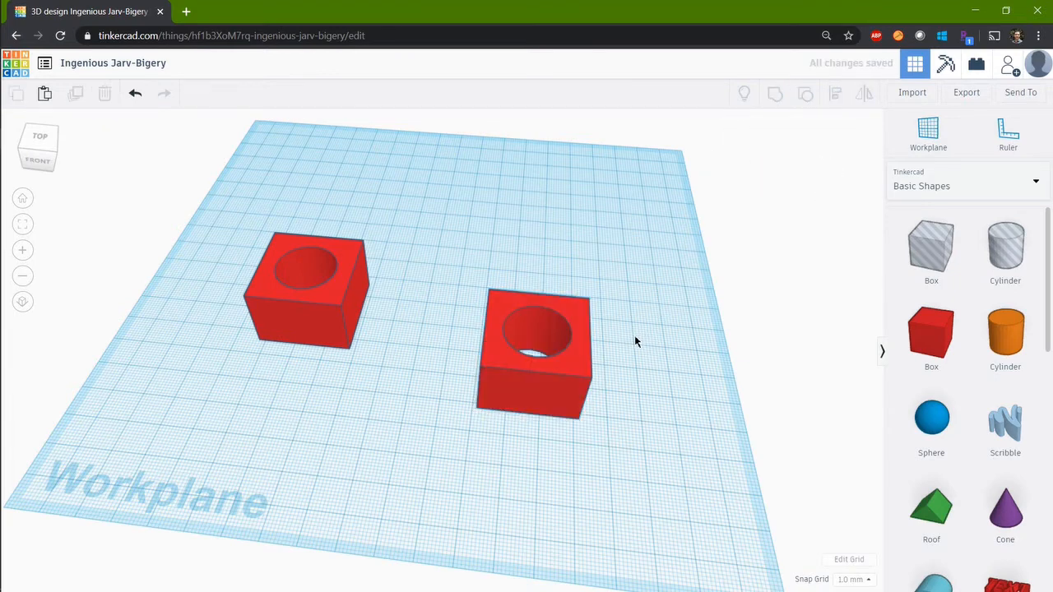
pyautogui.moveTo(636, 339)
pyautogui.mouseDown(button='right')
pyautogui.moveTo(641, 362)
pyautogui.moveTo(616, 324)
pyautogui.moveTo(607, 363)
pyautogui.moveTo(630, 334)
pyautogui.moveTo(634, 353)
pyautogui.mouseUp(button='right')
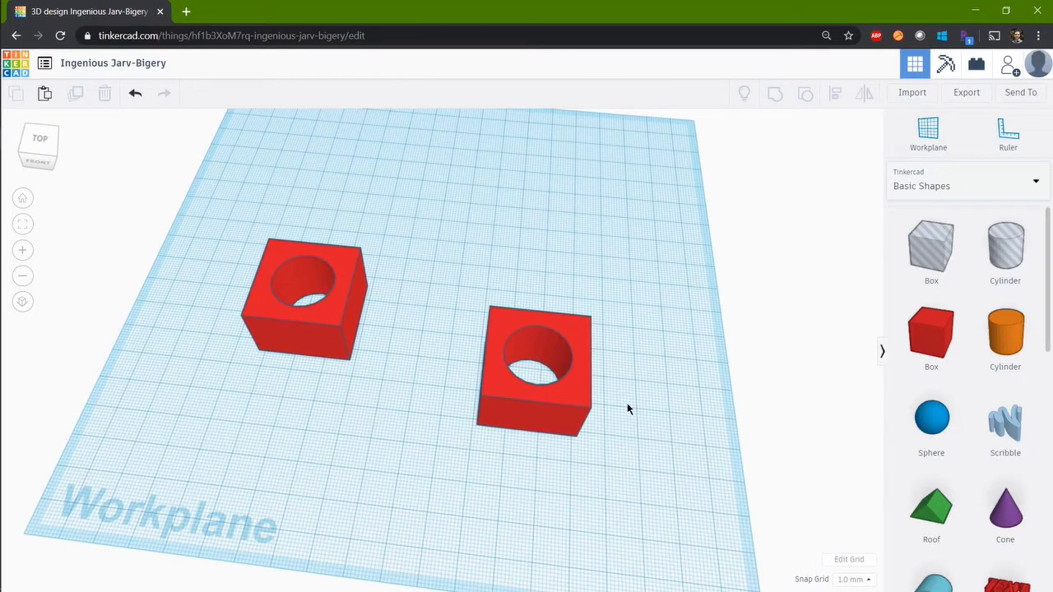
# - Ungroup the newly cut box and move its cylinder hole clear of the box, behind and to its right
pyautogui.click(583, 403)
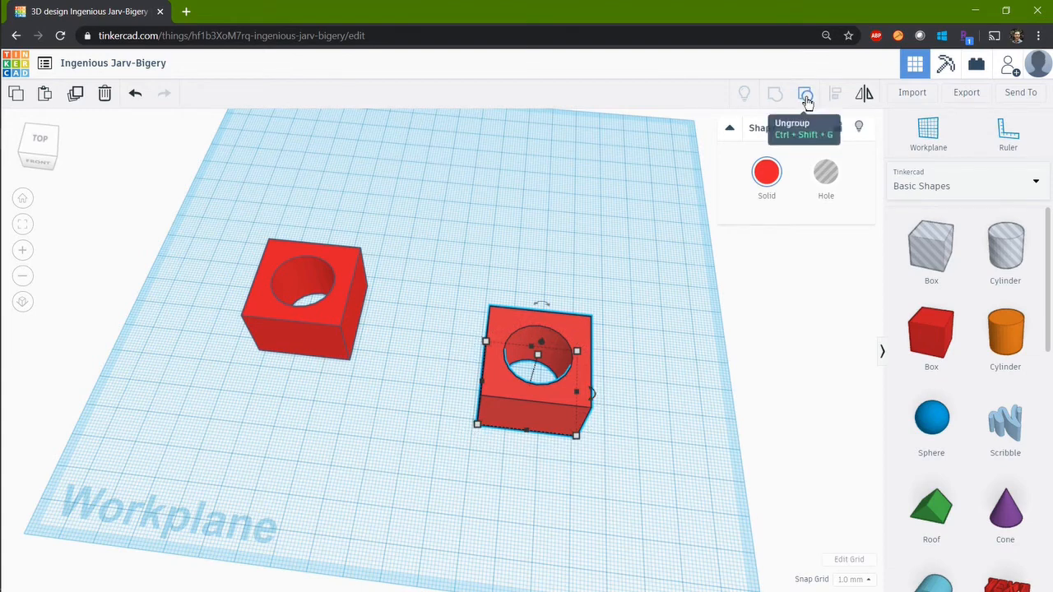
pyautogui.click(807, 98)
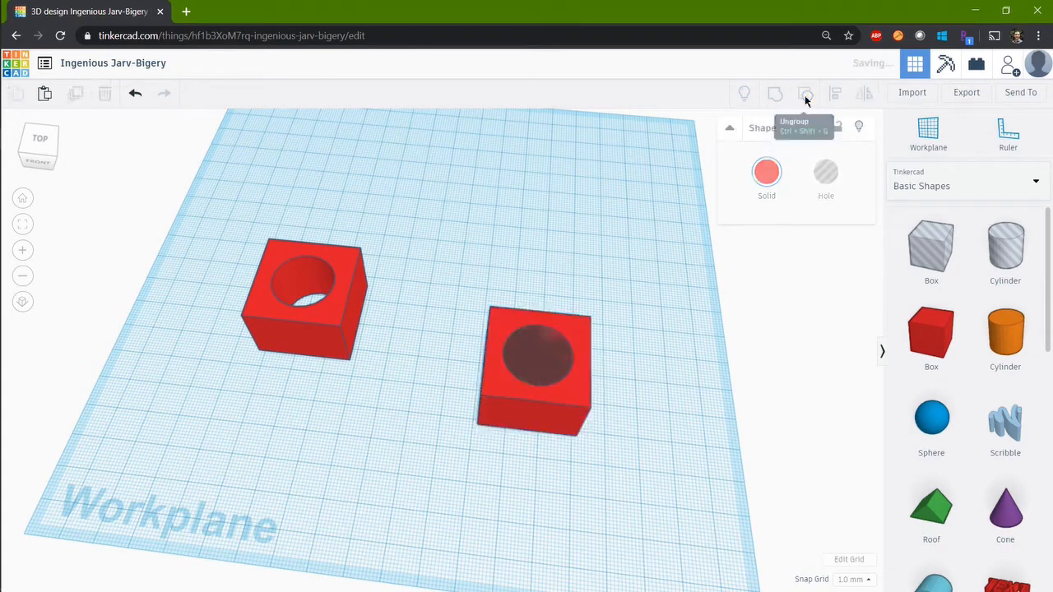
pyautogui.click(666, 331)
pyautogui.click(556, 362)
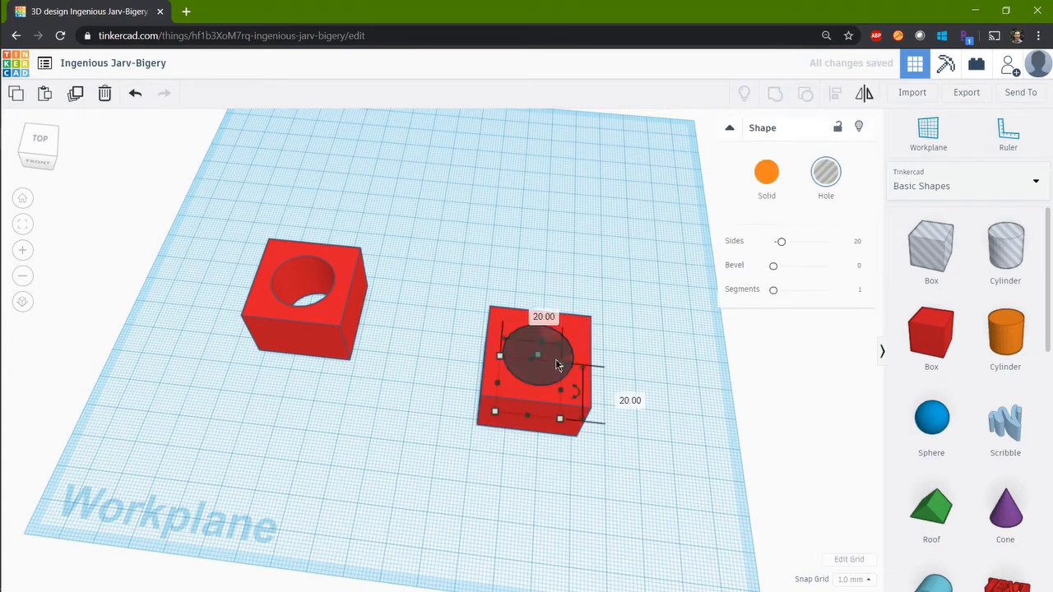
pyautogui.moveTo(546, 367); pyautogui.dragTo(663, 436)
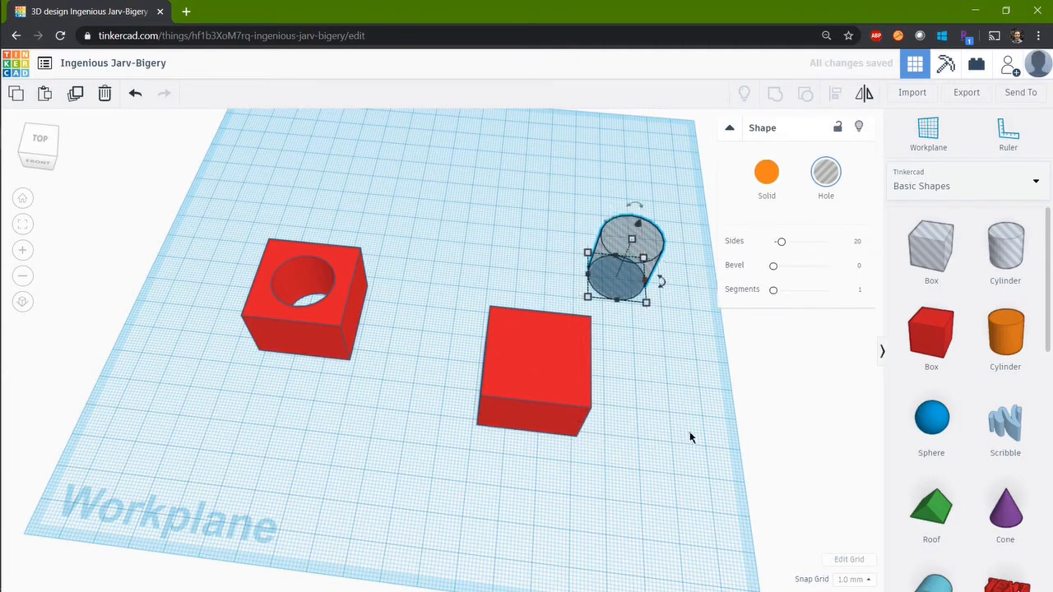
pyautogui.click(675, 414)
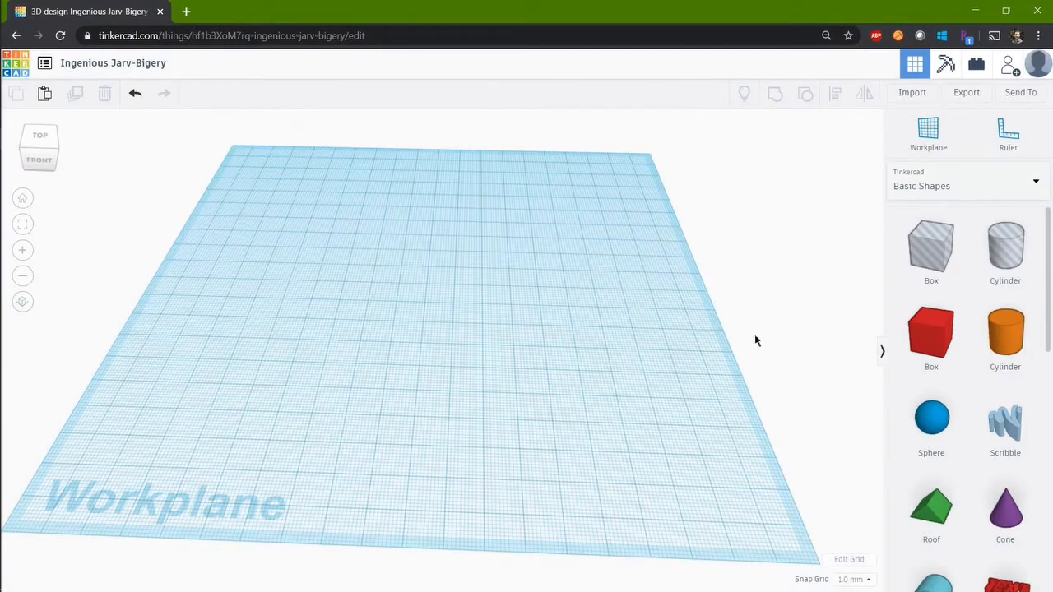
# - Place a solid orange cylinder on the empty workplane and a cylinder hole to its right
pyautogui.moveTo(512, 315); pyautogui.dragTo(515, 310, button='right')
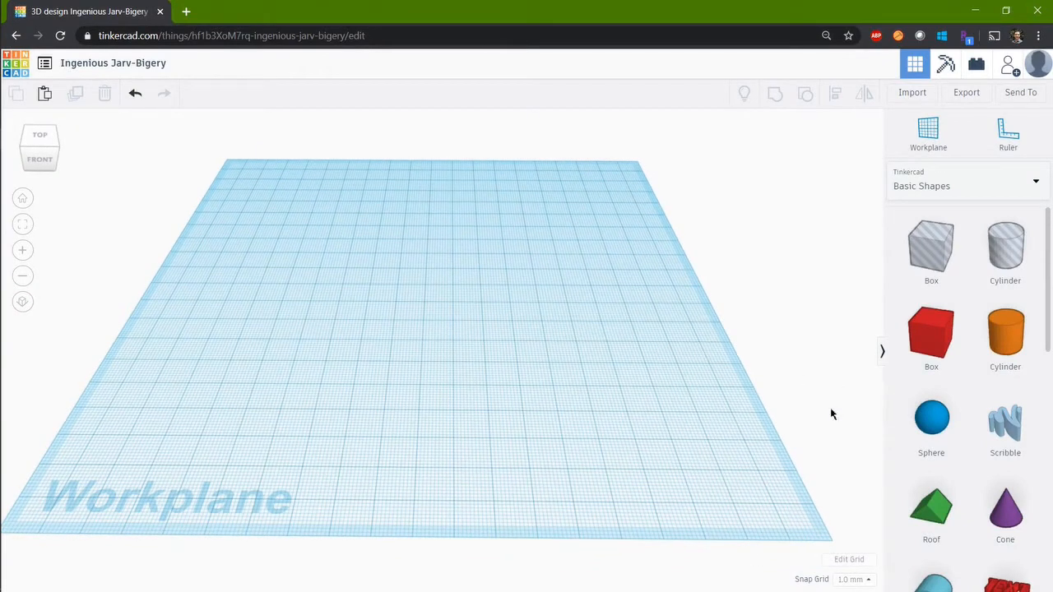
pyautogui.moveTo(987, 348); pyautogui.dragTo(431, 327)
pyautogui.moveTo(975, 264); pyautogui.dragTo(554, 338)
# - Set the base of the cylinder hole to 15 by 15 mm
pyautogui.moveTo(586, 355)
pyautogui.click(566, 398)
pyautogui.write('10')
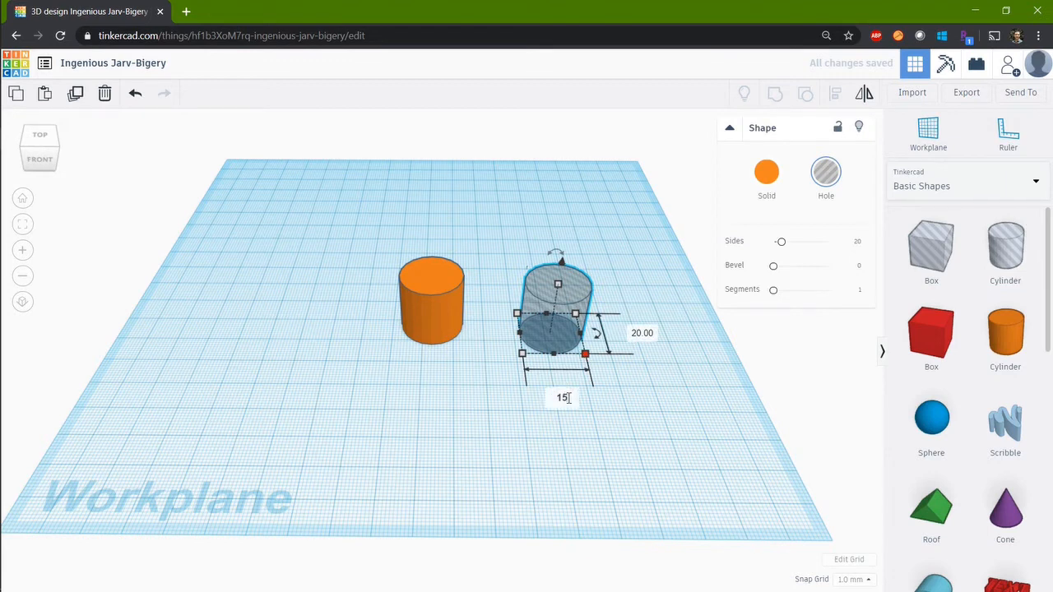
pyautogui.press('Return')
pyautogui.click(627, 333)
pyautogui.write('15')
pyautogui.press('Return')
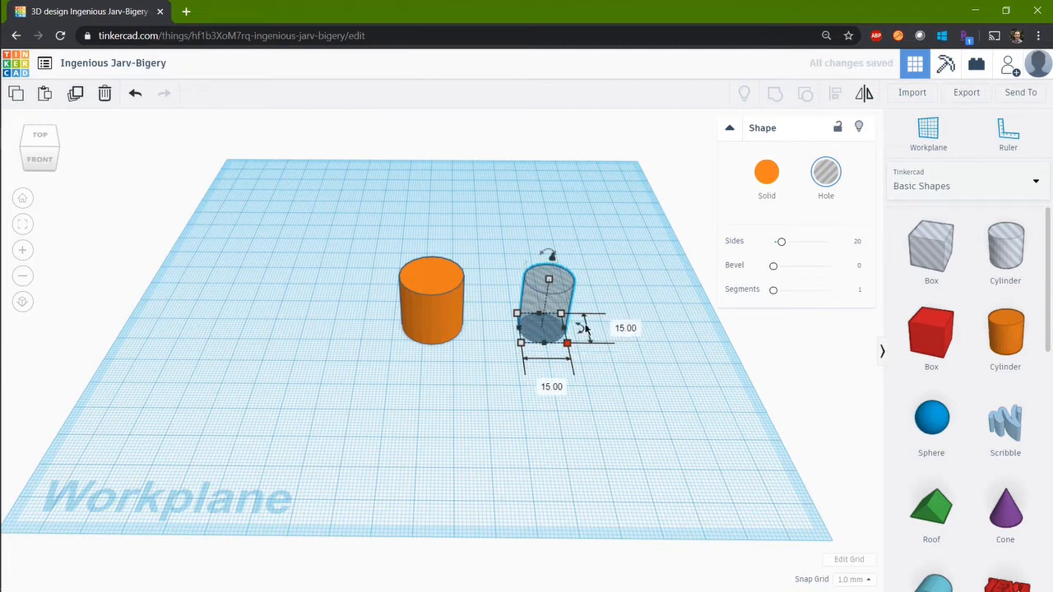
# - Centre the 15 mm cylinder hole and the orange cylinder on each other in both horizontal directions
pyautogui.keyDown('shift'); pyautogui.click(447, 308); pyautogui.keyUp('shift')
pyautogui.press('l')
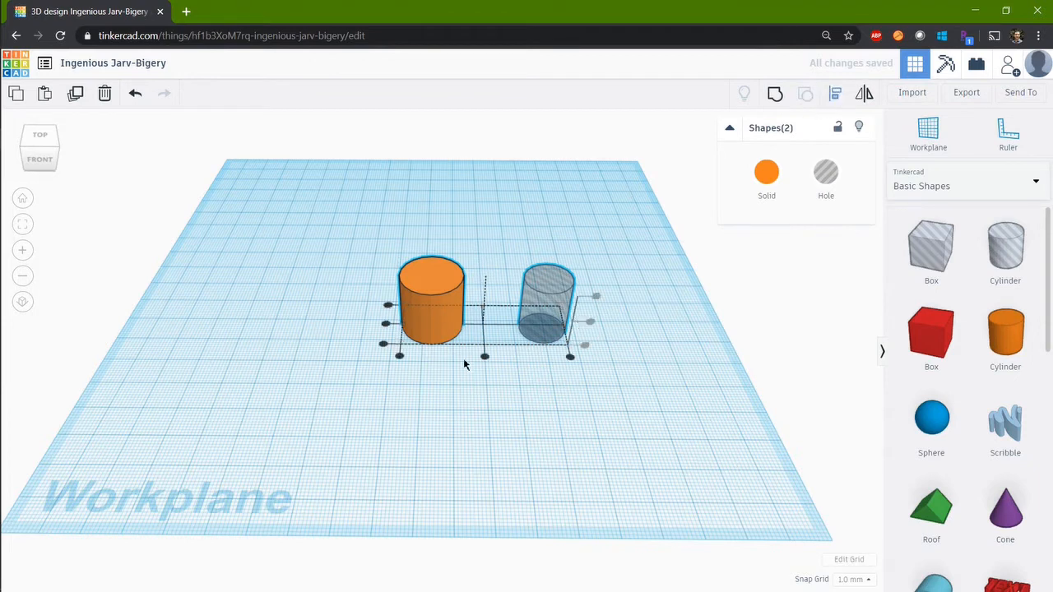
pyautogui.click(485, 356)
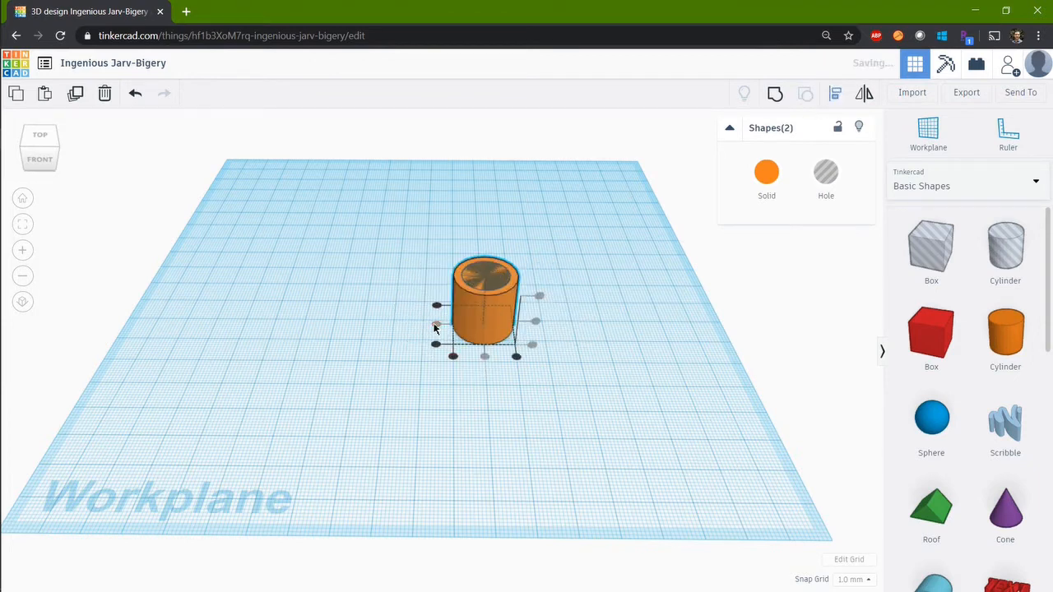
pyautogui.click(313, 298)
# - Group the orange cylinder with the hole inside it to make a tube
pyautogui.moveTo(413, 233); pyautogui.dragTo(544, 382)
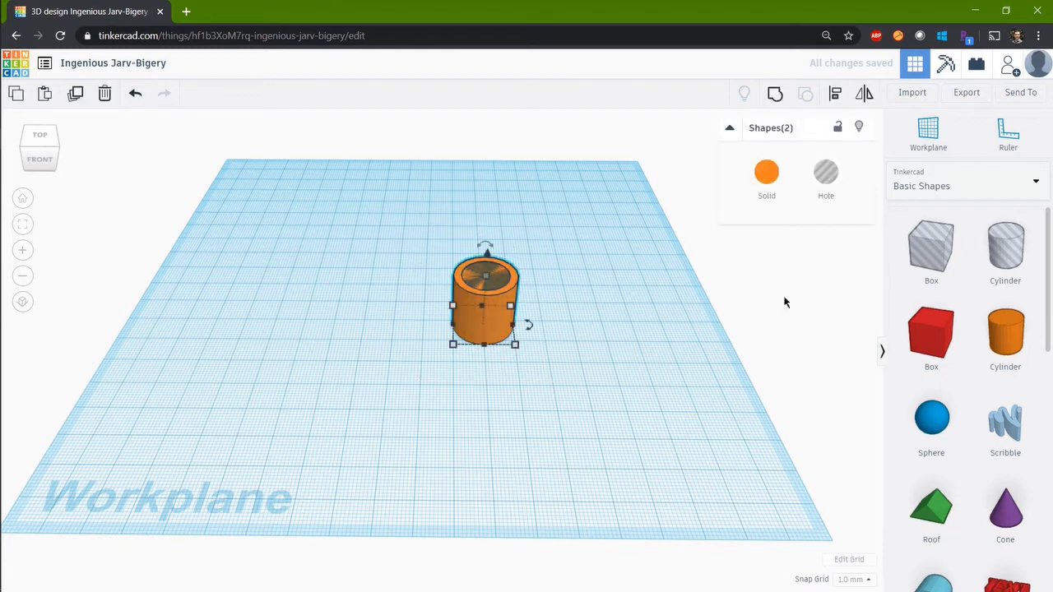
pyautogui.click(775, 95)
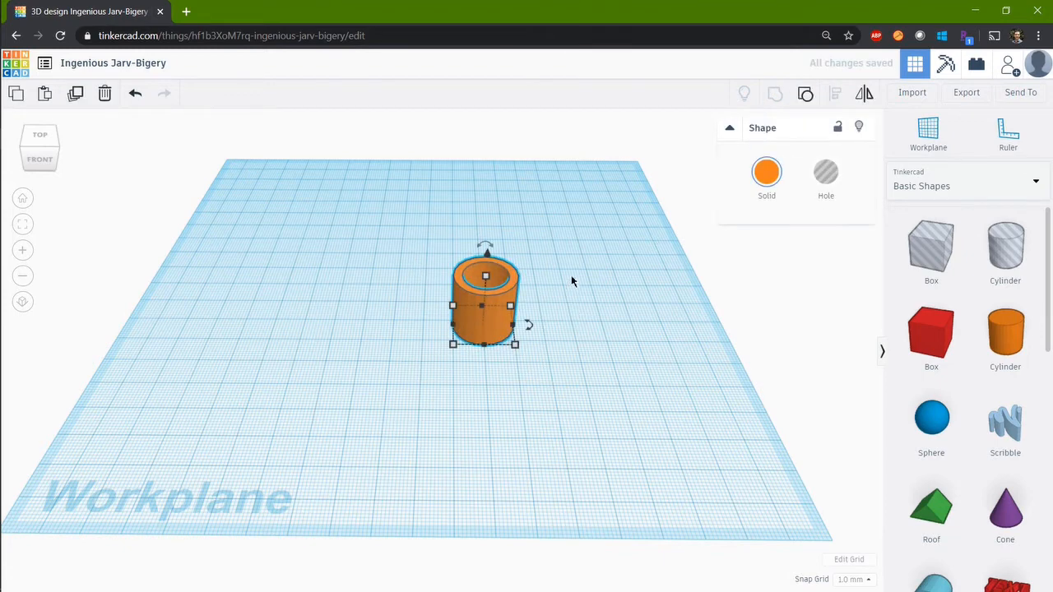
pyautogui.click(553, 250)
pyautogui.moveTo(553, 250); pyautogui.dragTo(393, 219, button='right')
# - Ungroup the tube and raise its inner cylinder hole 2 mm above the workplane
pyautogui.moveTo(393, 202); pyautogui.dragTo(599, 425)
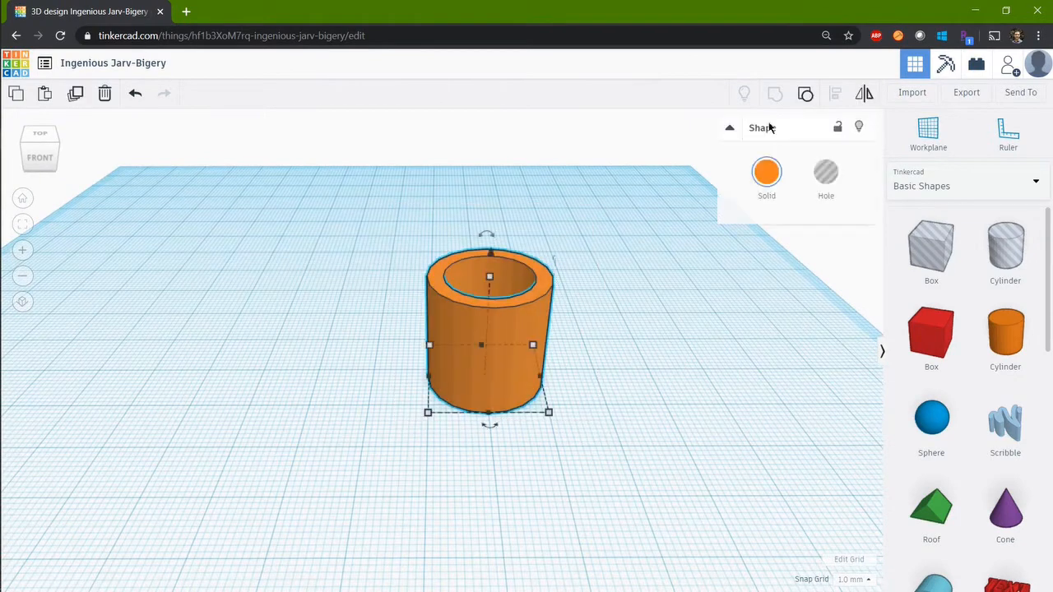
pyautogui.click(805, 93)
pyautogui.click(665, 348)
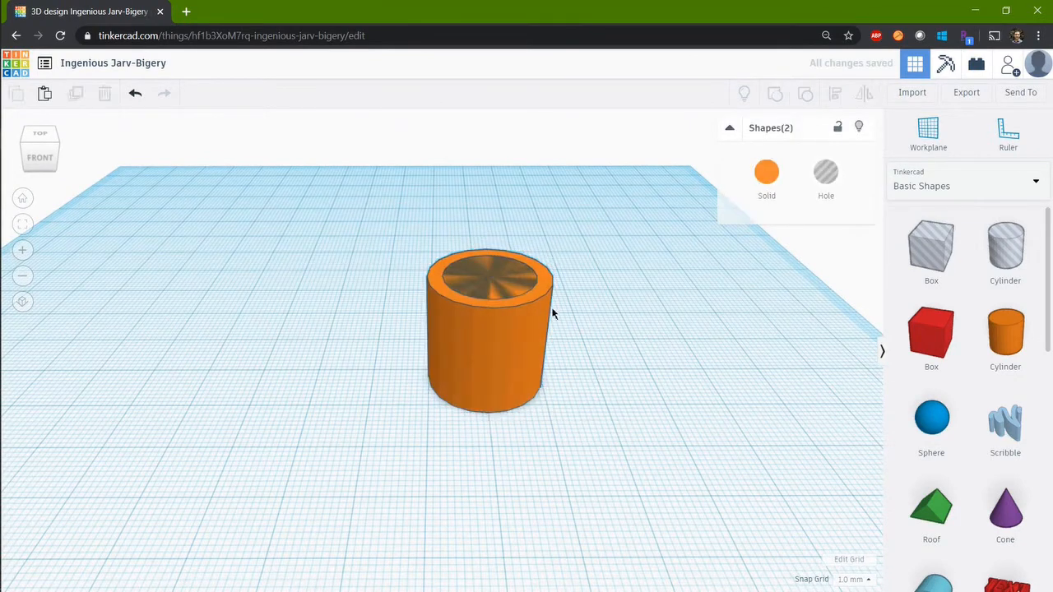
pyautogui.click(505, 283)
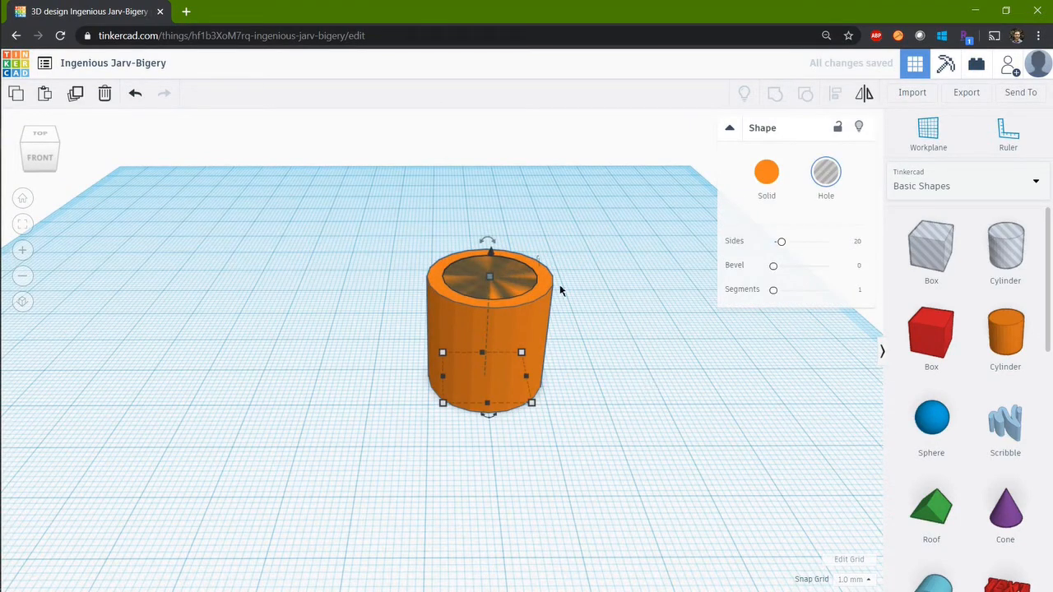
pyautogui.moveTo(491, 260); pyautogui.dragTo(490, 238)
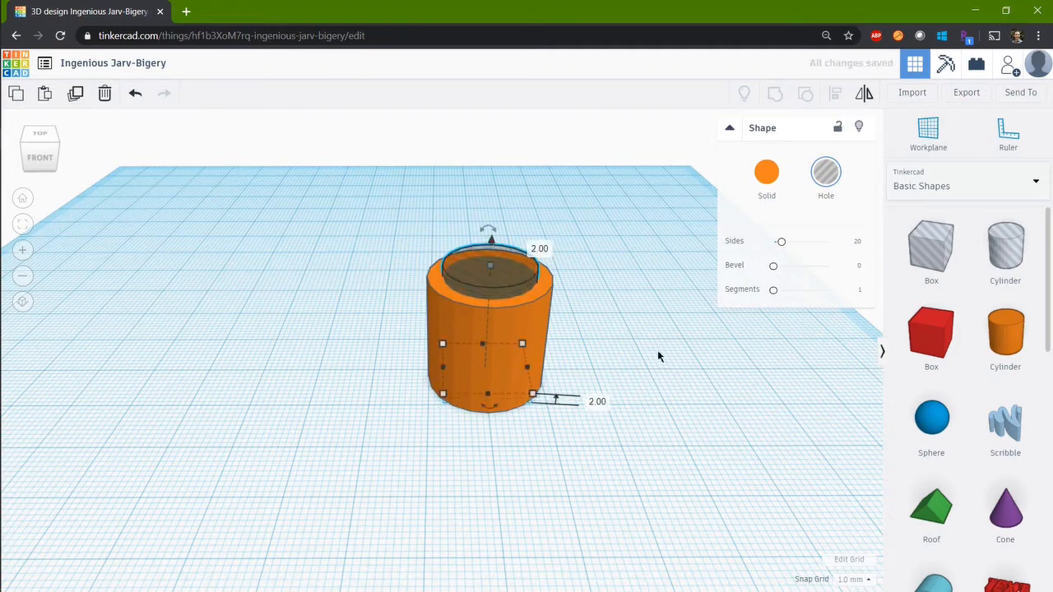
pyautogui.click(357, 232)
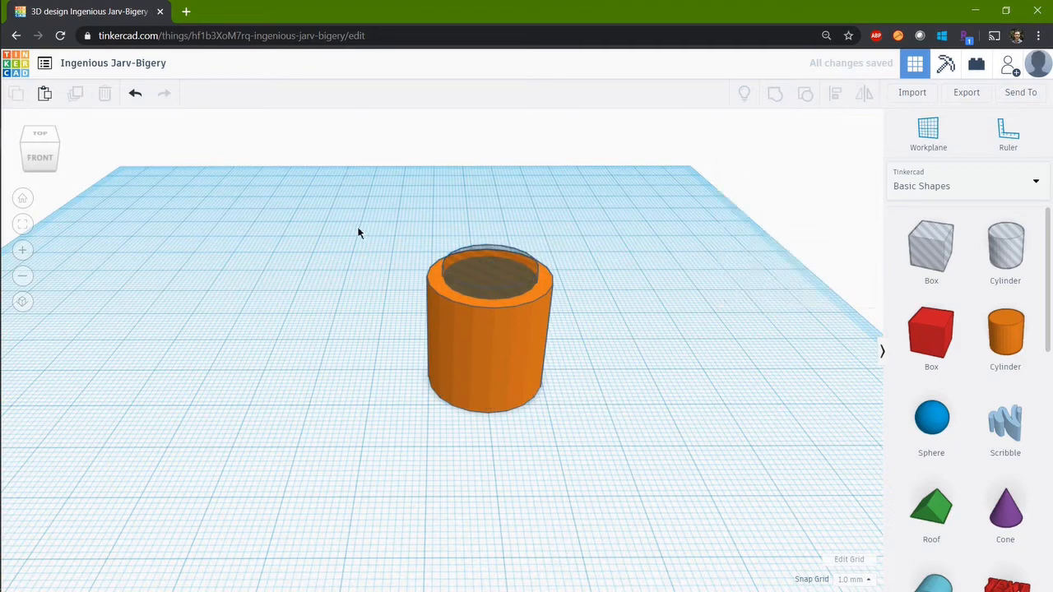
# - Group the orange cylinder with the raised hole to form a cup with a closed bottom
pyautogui.moveTo(366, 198); pyautogui.dragTo(551, 417)
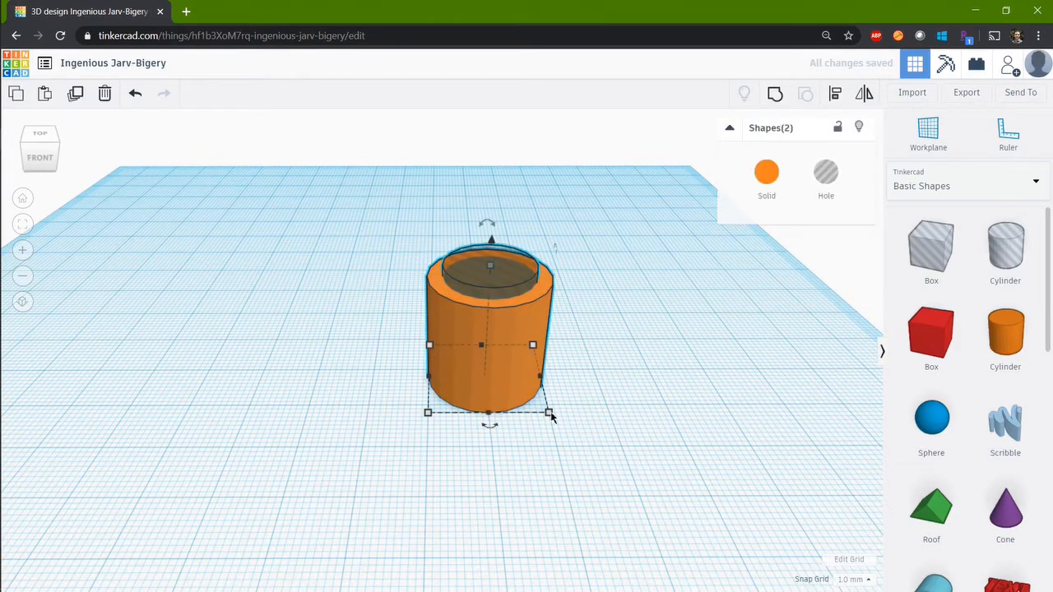
pyautogui.click(779, 99)
pyautogui.click(562, 223)
pyautogui.moveTo(561, 223)
pyautogui.mouseDown(button='right')
pyautogui.moveTo(565, 292)
pyautogui.moveTo(559, 219)
pyautogui.mouseUp(button='right')
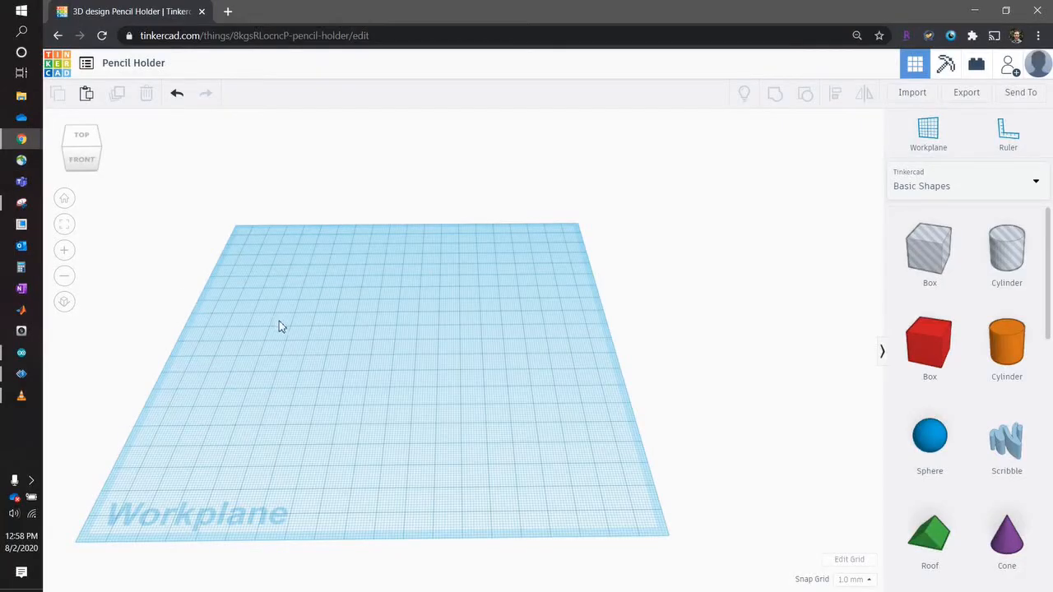
# - In the Pencil Holder design, place a solid orange cylinder on the workplane and a cylinder hole to its right
pyautogui.moveTo(281, 326); pyautogui.dragTo(360, 327, button='middle')
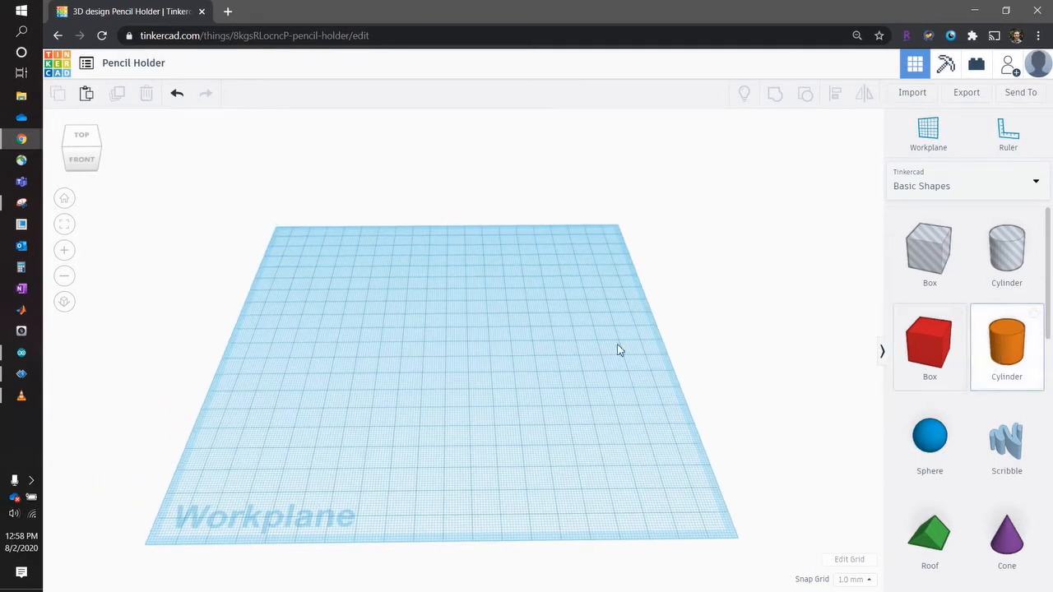
pyautogui.click(362, 370)
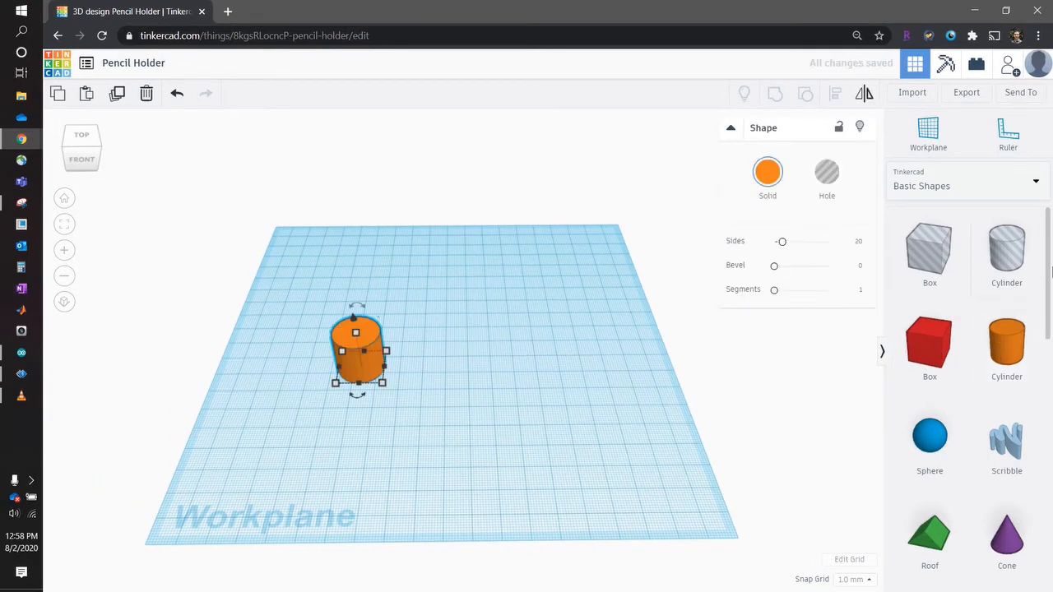
pyautogui.click(996, 258)
pyautogui.click(535, 355)
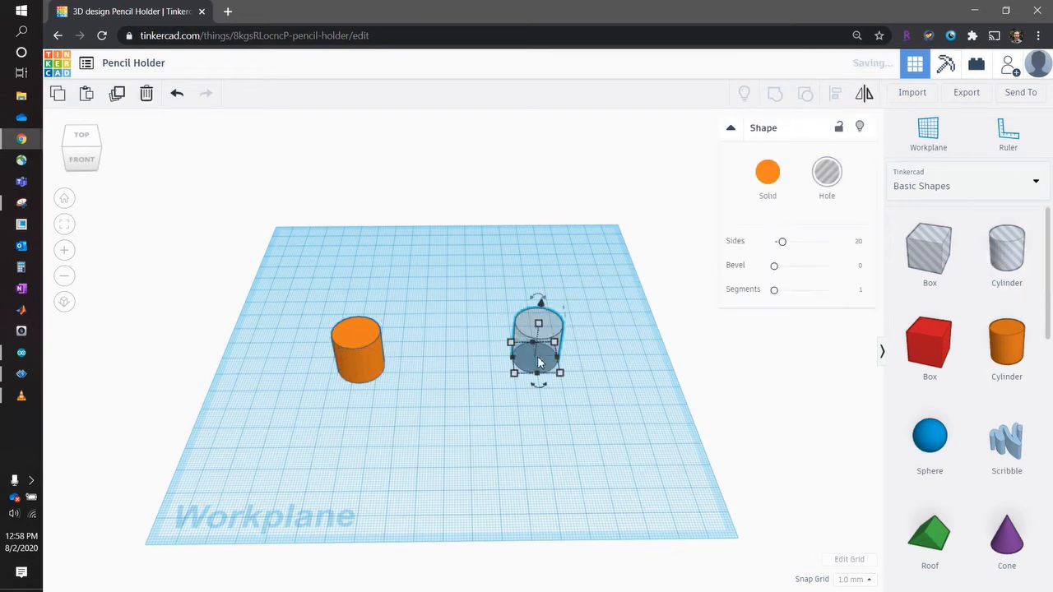
# - Set the base of the solid orange cylinder to 50 by 50 mm
pyautogui.click(362, 366)
pyautogui.click(356, 431)
pyautogui.write('50')
pyautogui.press('Return')
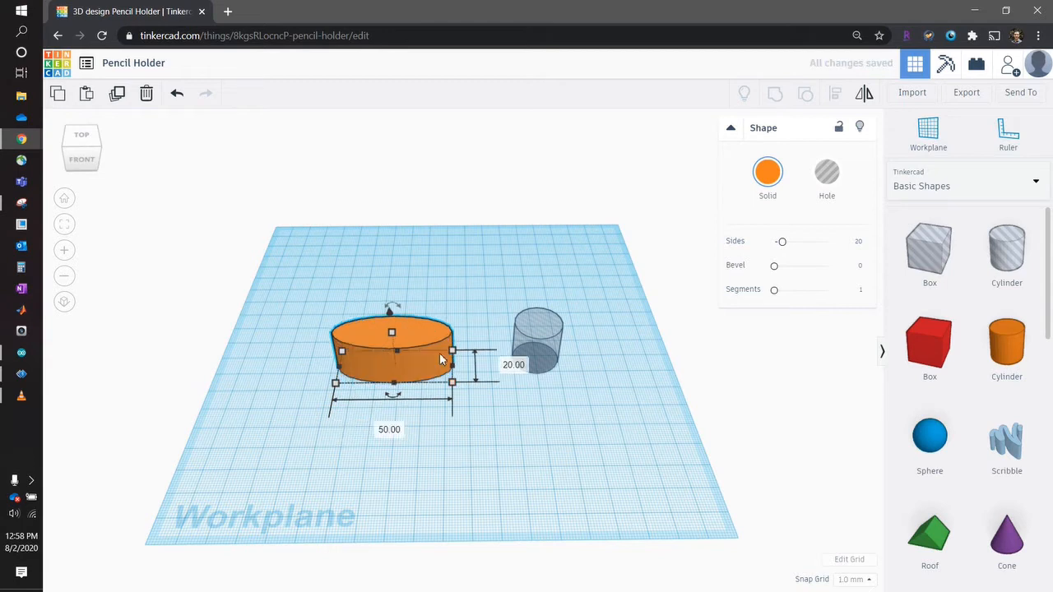
pyautogui.click(513, 365)
pyautogui.write('50')
pyautogui.press('Return')
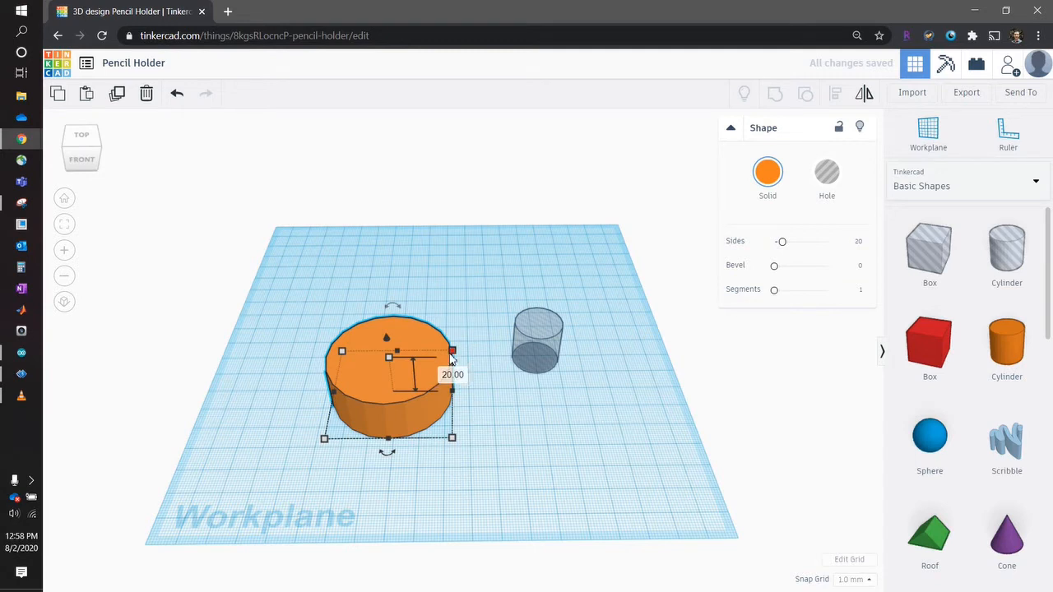
# - Set the orange cylinder's height to 70 mm and move it about 12 mm left and 17 mm back
pyautogui.click(452, 374)
pyautogui.write('70')
pyautogui.press('Return')
pyautogui.moveTo(402, 366); pyautogui.dragTo(357, 345)
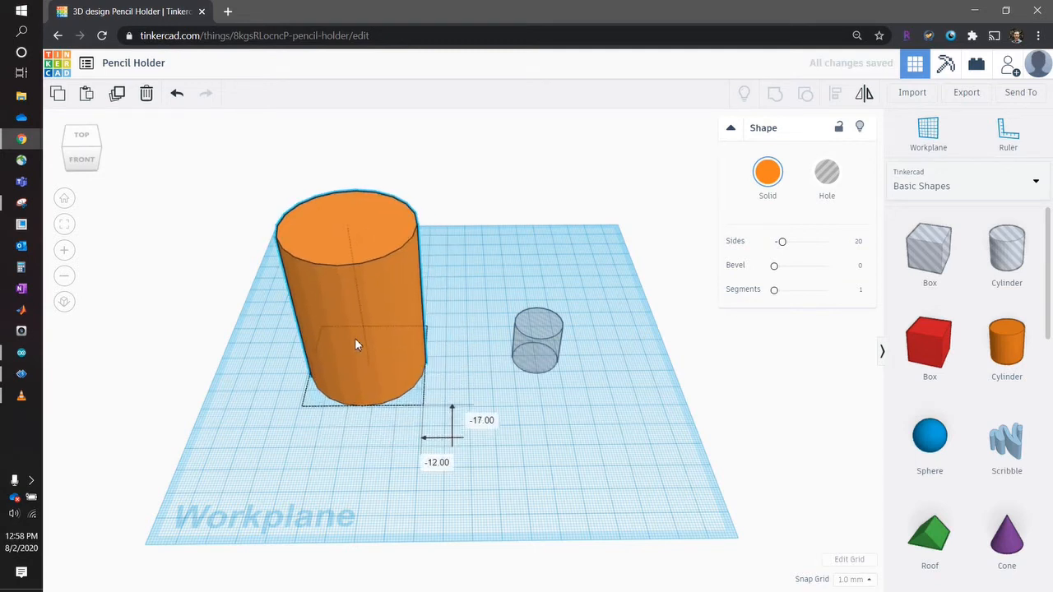
# - Set the base of the cylinder hole to 46 by 46 mm
pyautogui.click(544, 359)
pyautogui.click(540, 420)
pyautogui.write('46')
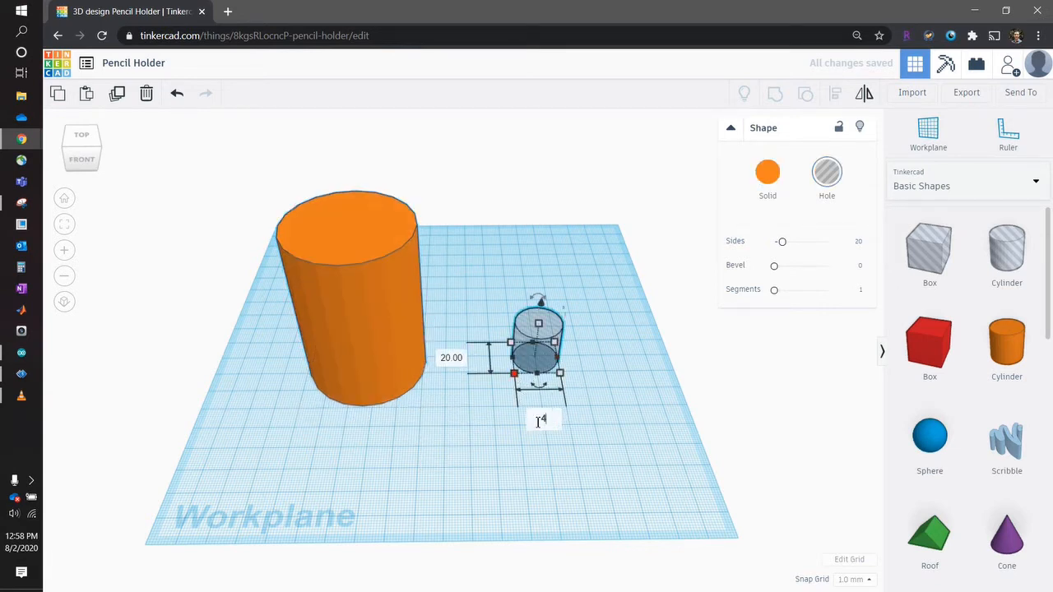
pyautogui.press('Return')
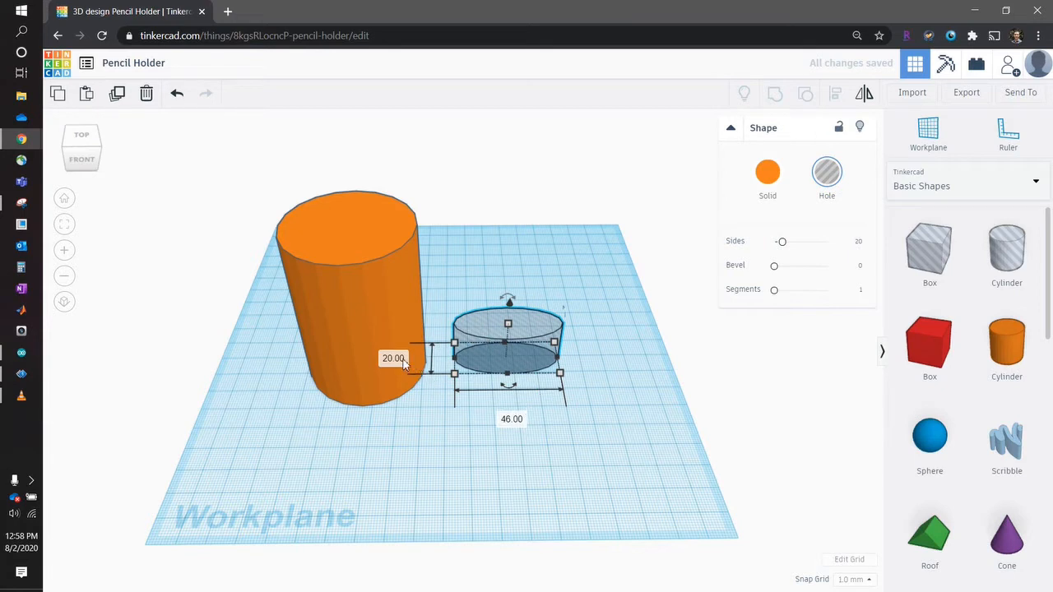
pyautogui.click(403, 360)
pyautogui.write('46')
pyautogui.press('Return')
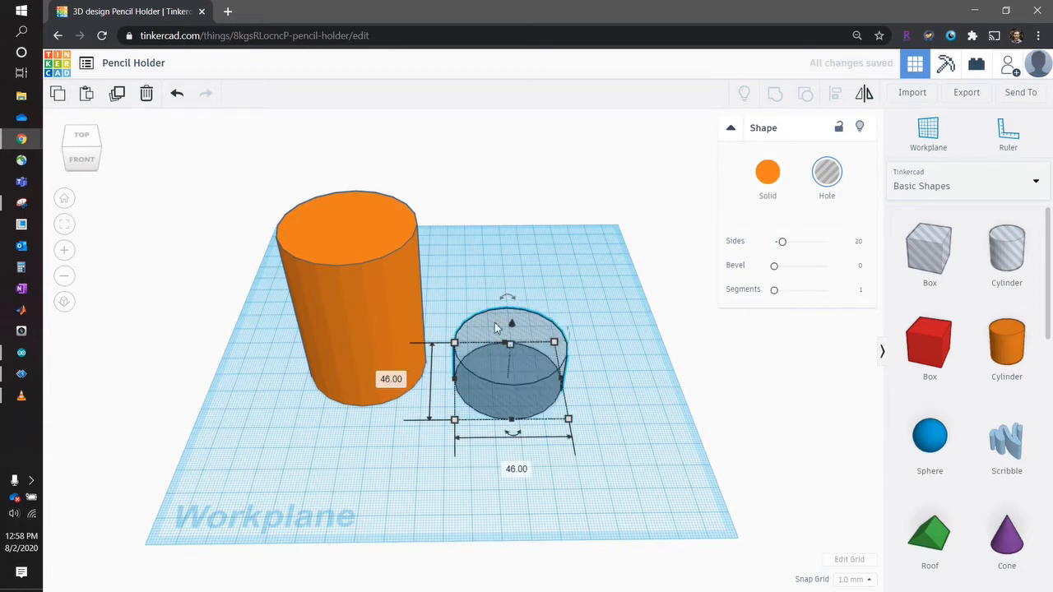
# - Set the cylinder hole's height to 66 mm
pyautogui.moveTo(512, 344)
pyautogui.click(570, 361)
pyautogui.write('66')
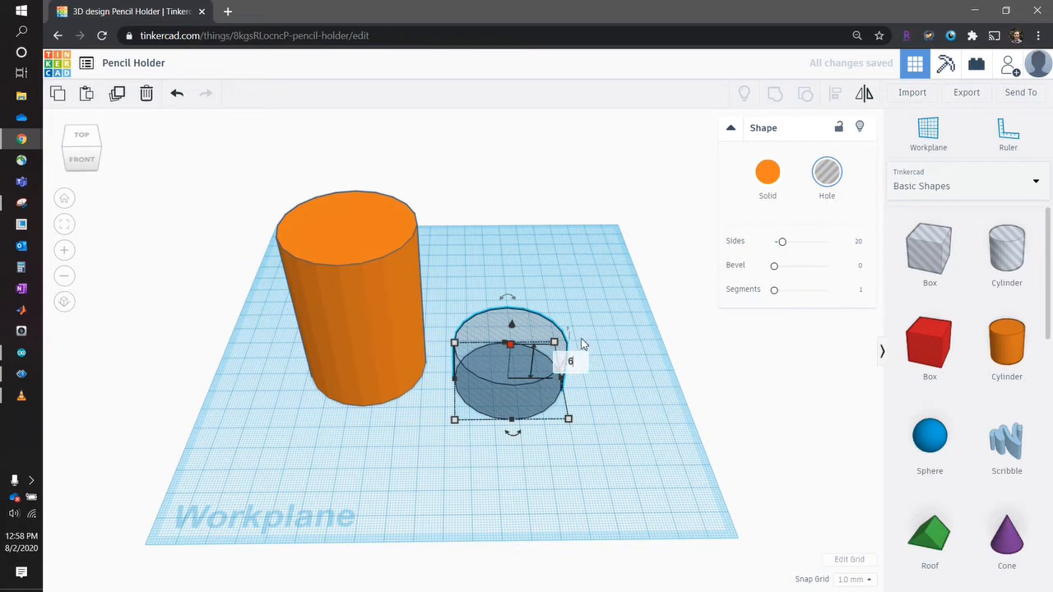
pyautogui.press('Return')
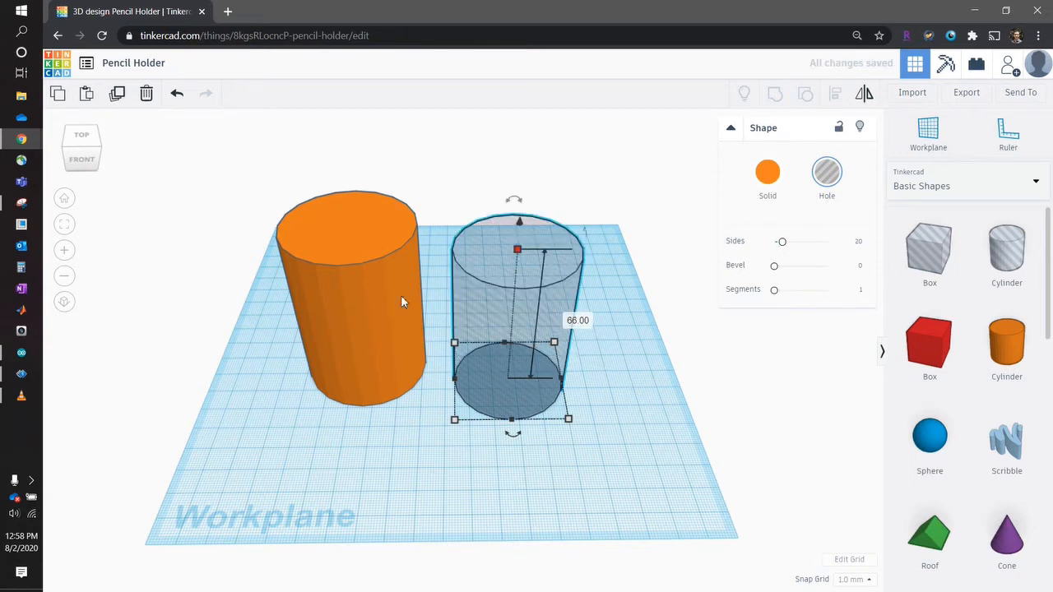
pyautogui.click(473, 169)
# - Smooth the solid orange cylinder by raising its number of sides to 64
pyautogui.scroll(5, 330, 236)
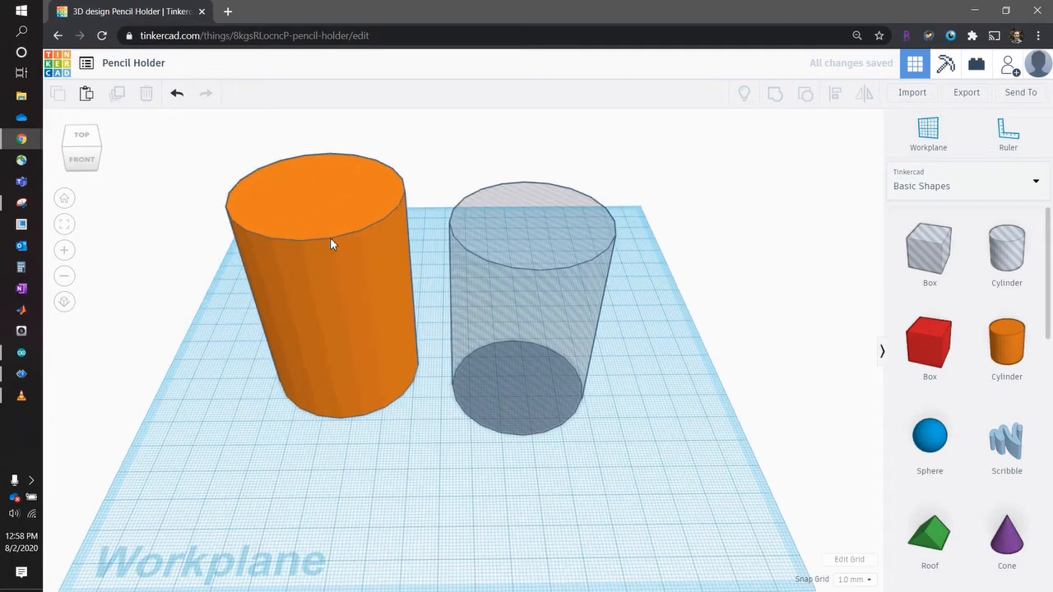
pyautogui.scroll(5, 411, 390)
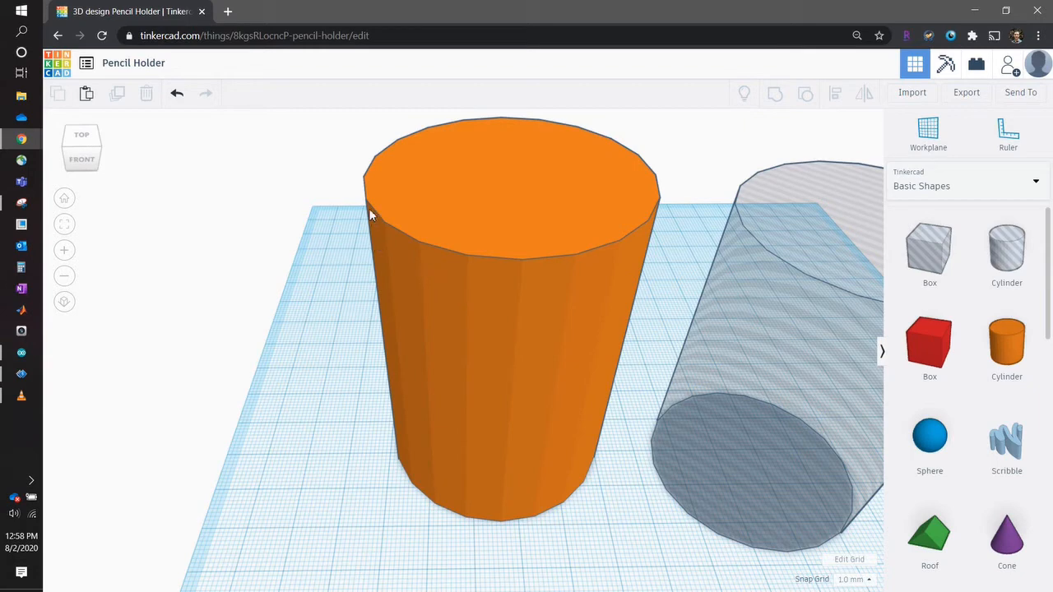
pyautogui.moveTo(522, 380); pyautogui.dragTo(321, 389, button='middle')
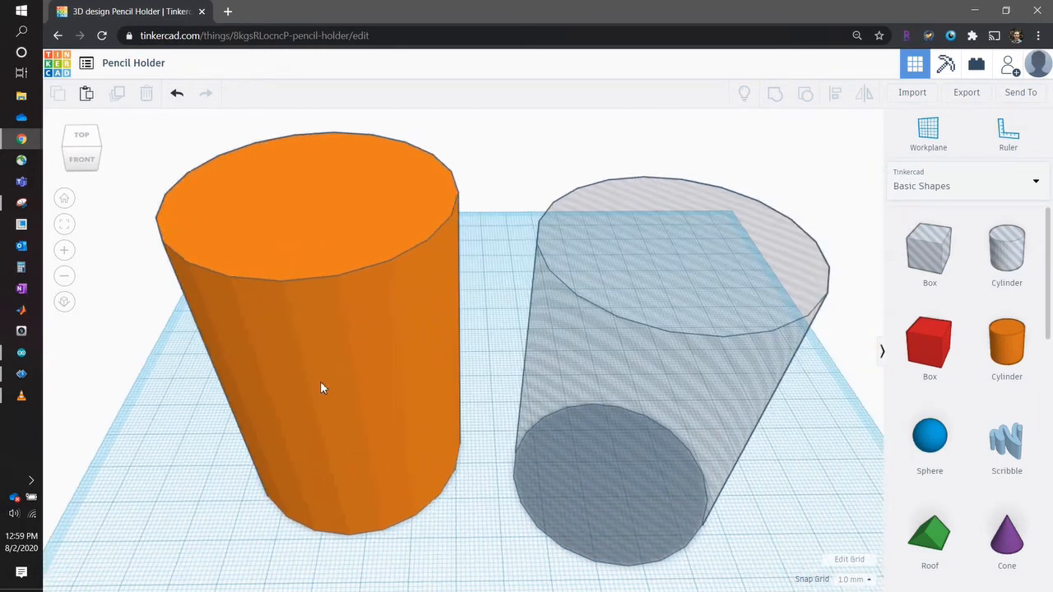
pyautogui.click(353, 385)
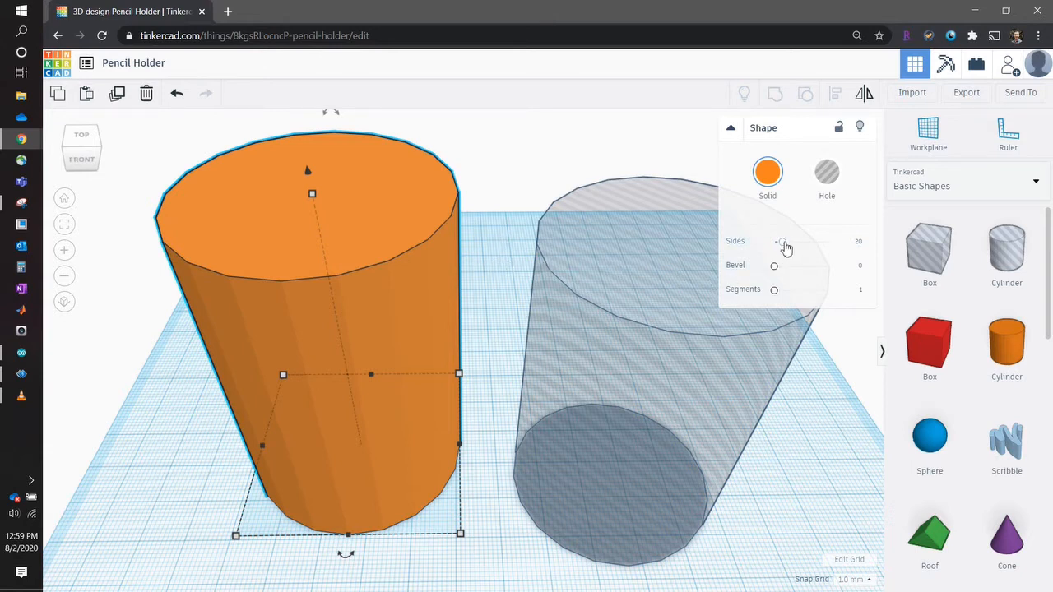
pyautogui.moveTo(784, 245); pyautogui.dragTo(850, 245)
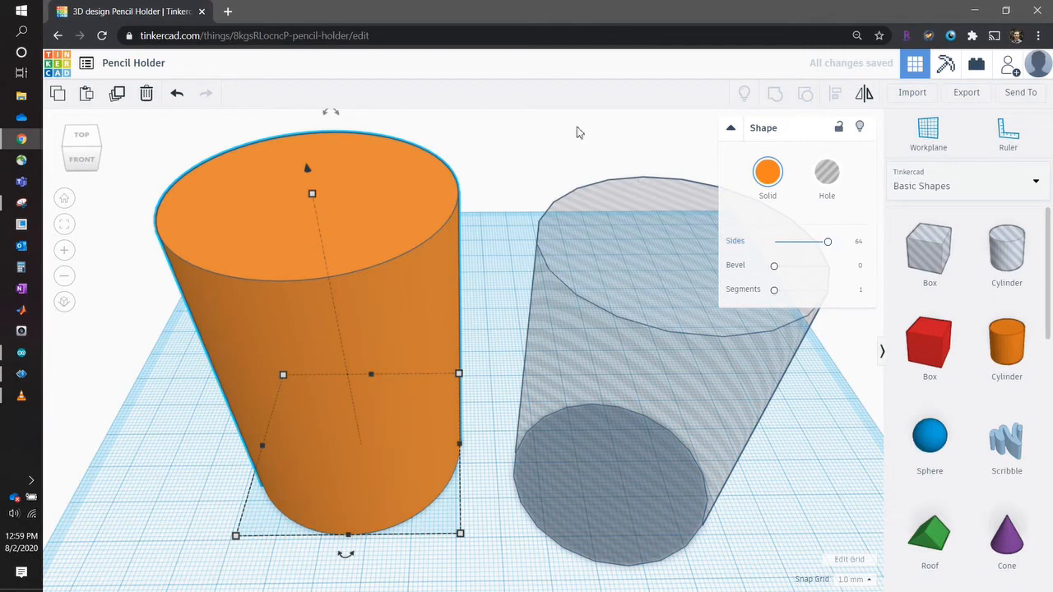
pyautogui.click(521, 146)
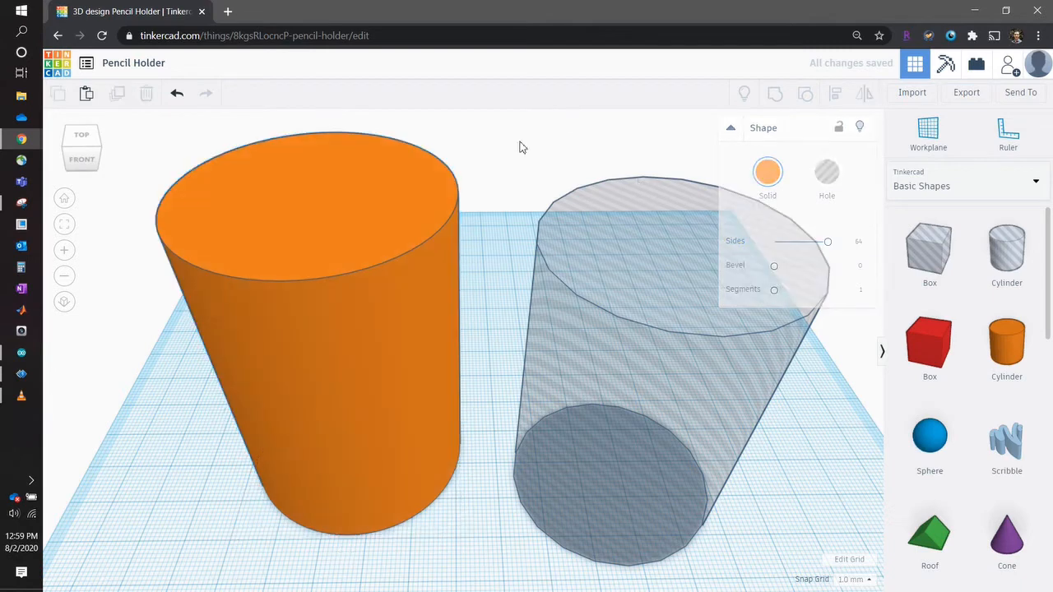
# - Raise the cylinder hole's number of sides to 64
pyautogui.click(601, 383)
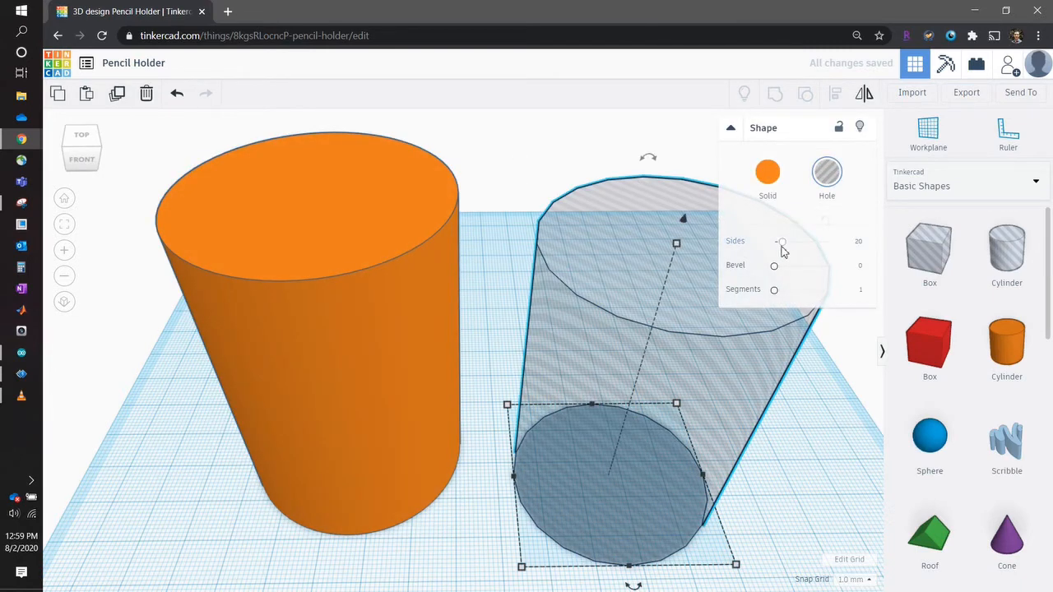
pyautogui.moveTo(783, 245); pyautogui.dragTo(863, 242)
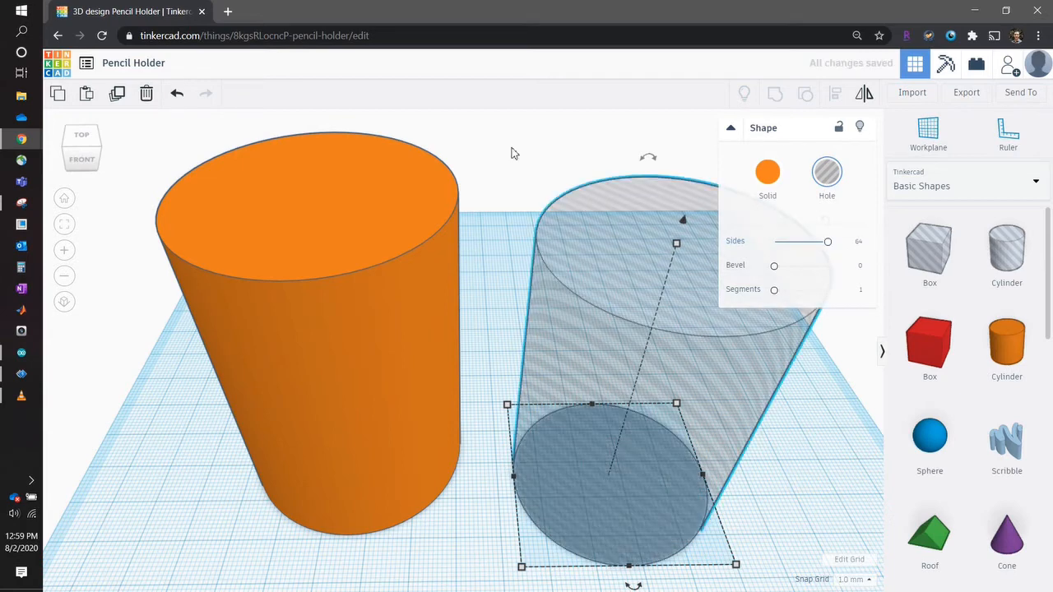
pyautogui.click(520, 179)
# - Align the orange cylinder and the cylinder hole on their centres in both horizontal directions and flush at their tops
pyautogui.scroll(-5, 512, 287)
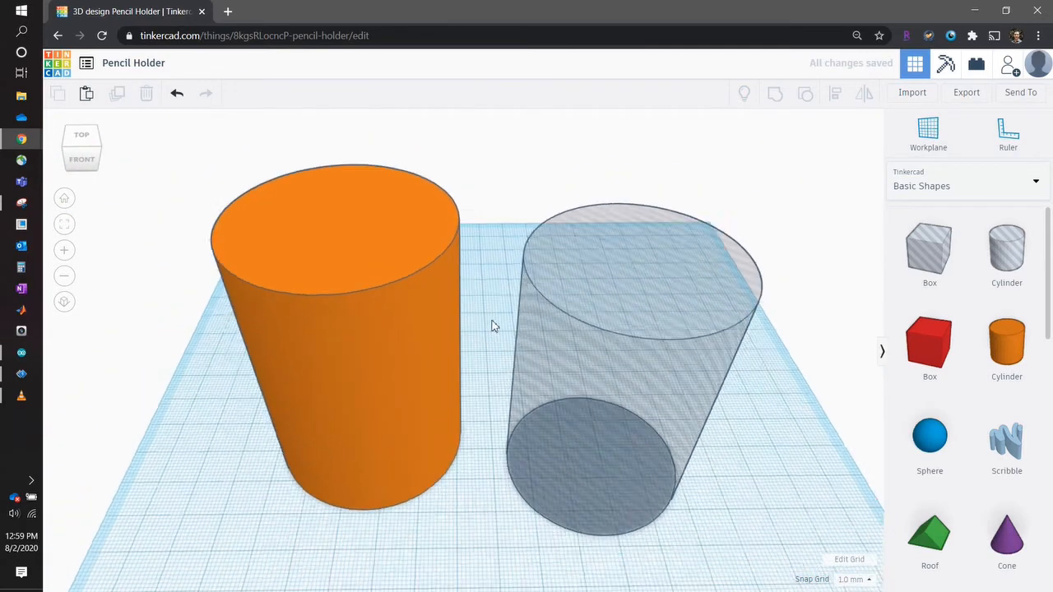
pyautogui.keyDown('shift'); pyautogui.click(380, 359); pyautogui.keyUp('shift')
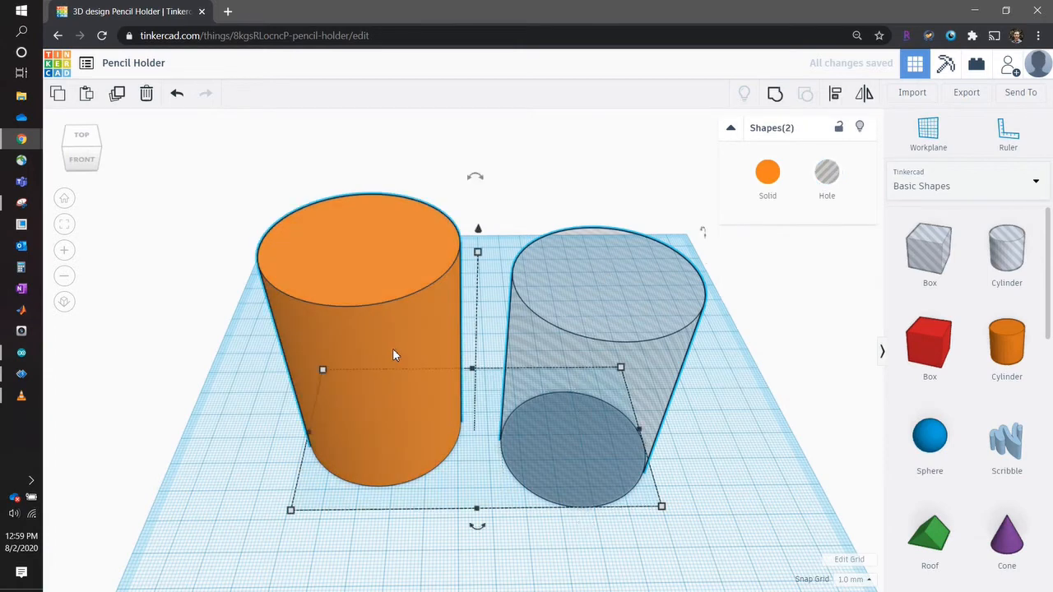
pyautogui.click(837, 94)
pyautogui.click(477, 526)
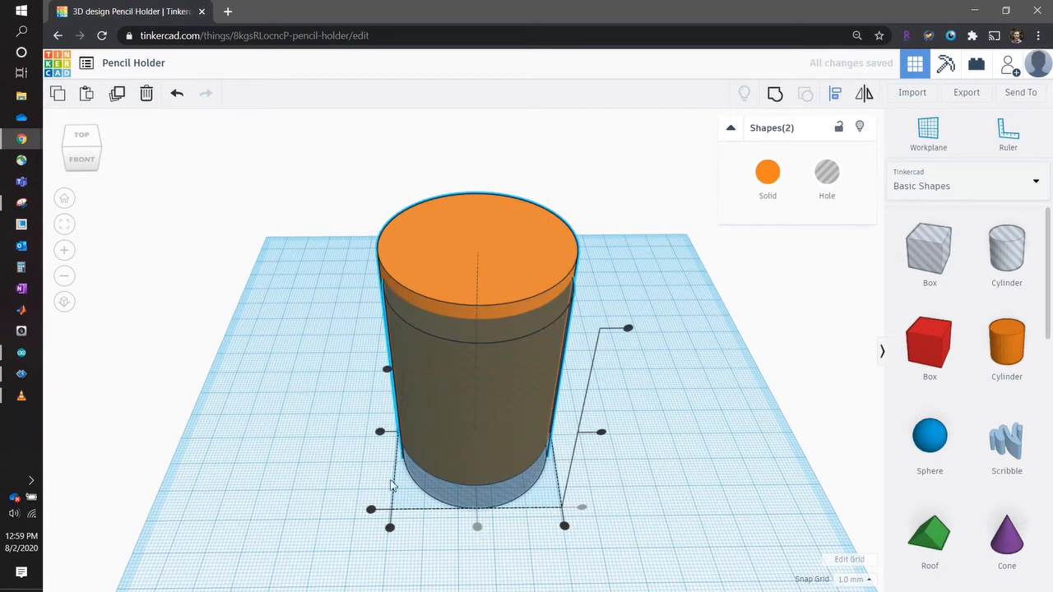
pyautogui.click(380, 434)
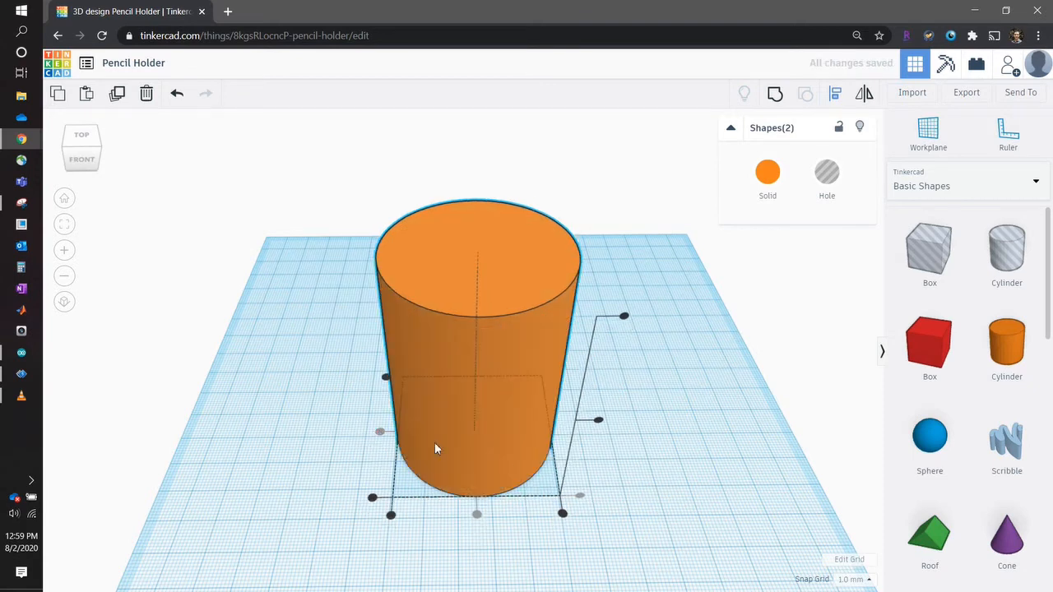
pyautogui.click(624, 318)
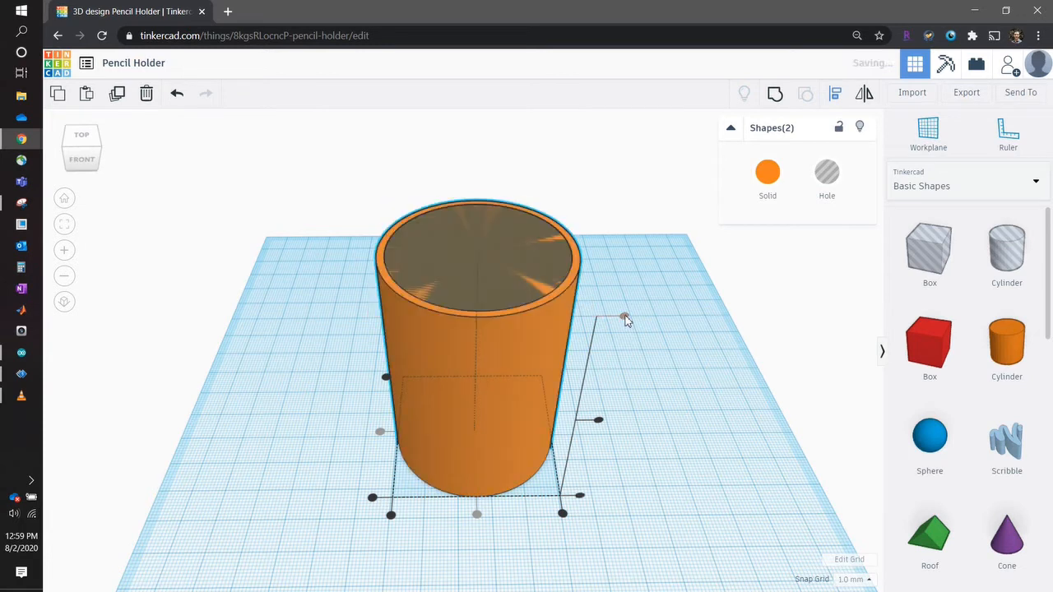
pyautogui.click(676, 383)
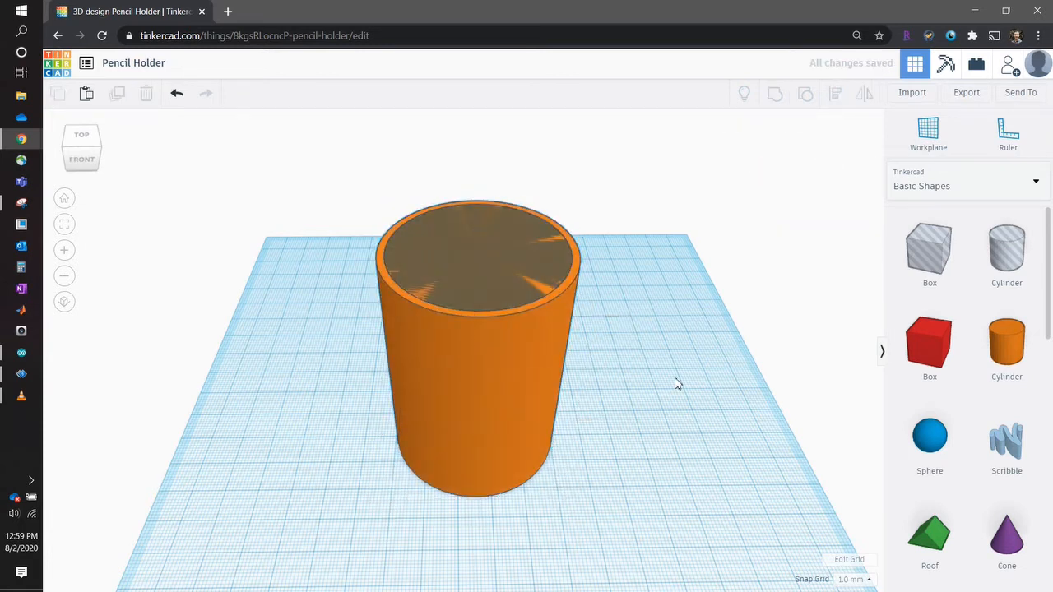
# - Group the orange cylinder with the aligned hole to hollow out the pencil holder
pyautogui.moveTo(306, 148); pyautogui.dragTo(637, 512)
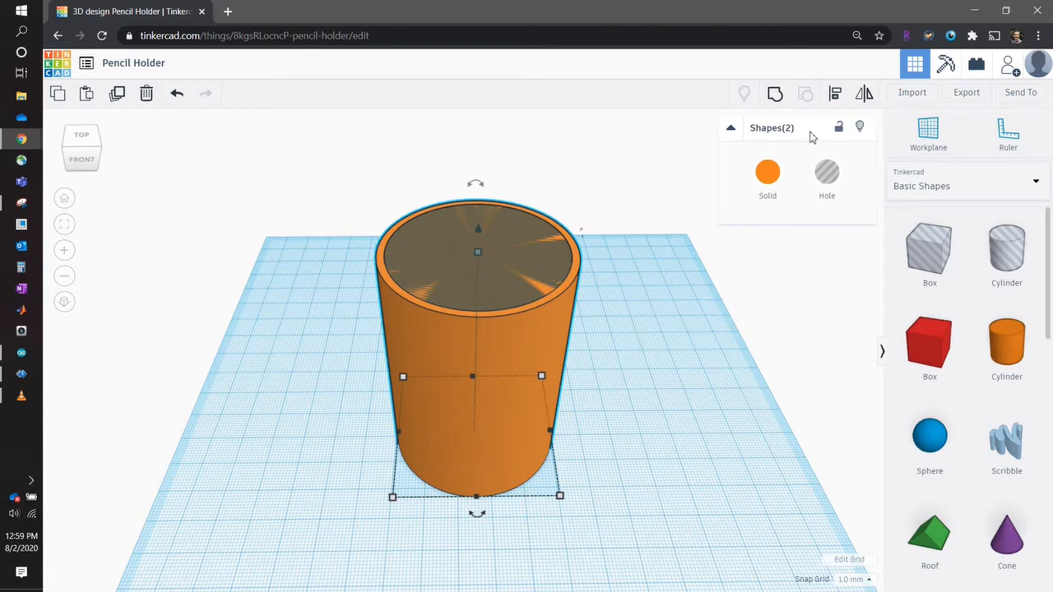
pyautogui.click(778, 97)
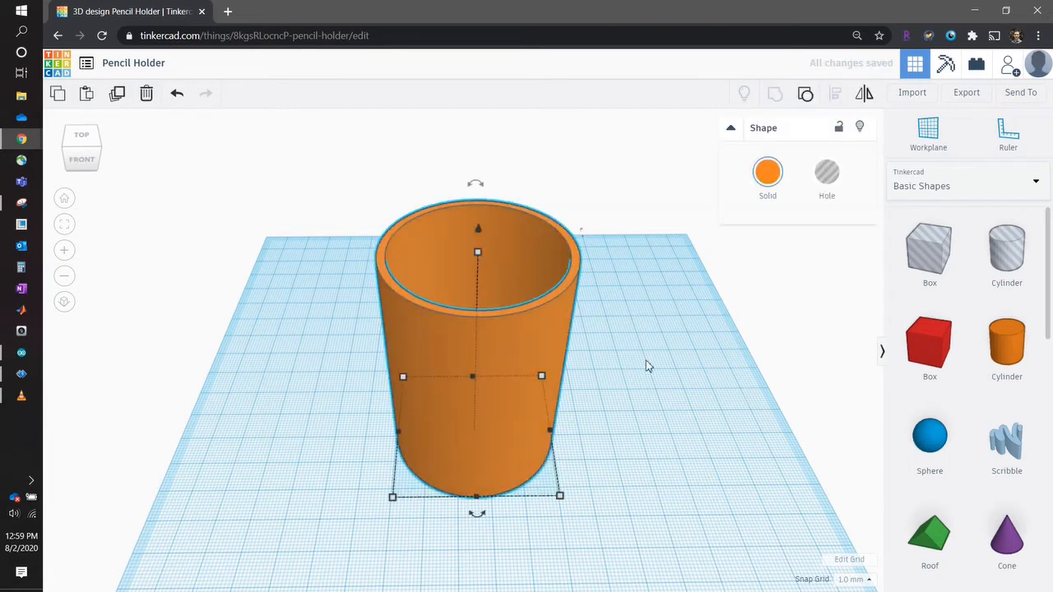
pyautogui.click(646, 364)
pyautogui.moveTo(642, 366); pyautogui.dragTo(644, 329, button='right')
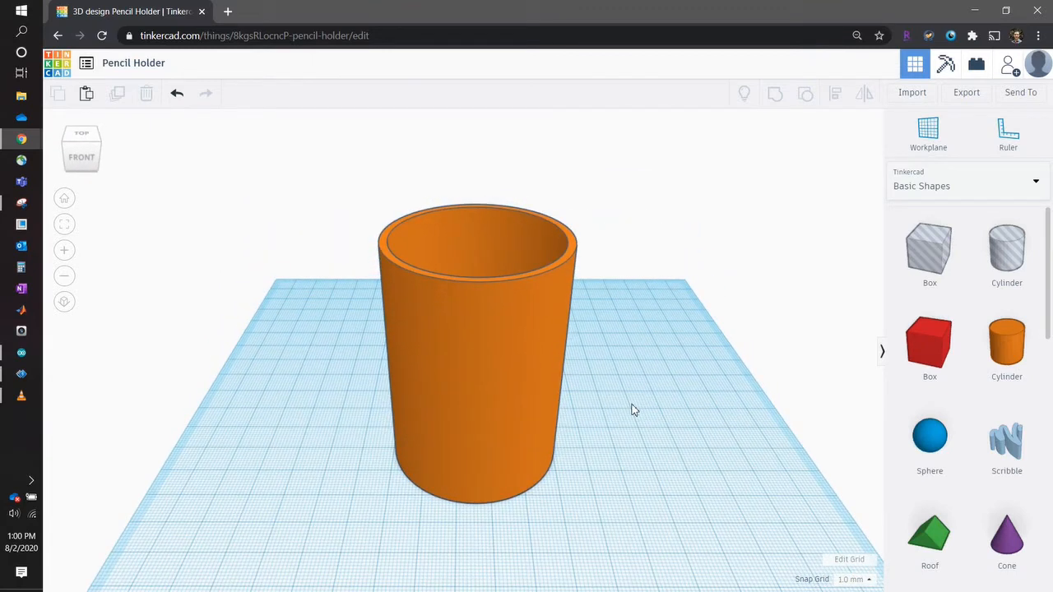
# - Place a solid polygon on the workplane to the front right of the pencil holder
pyautogui.scroll(-3, 635, 409)
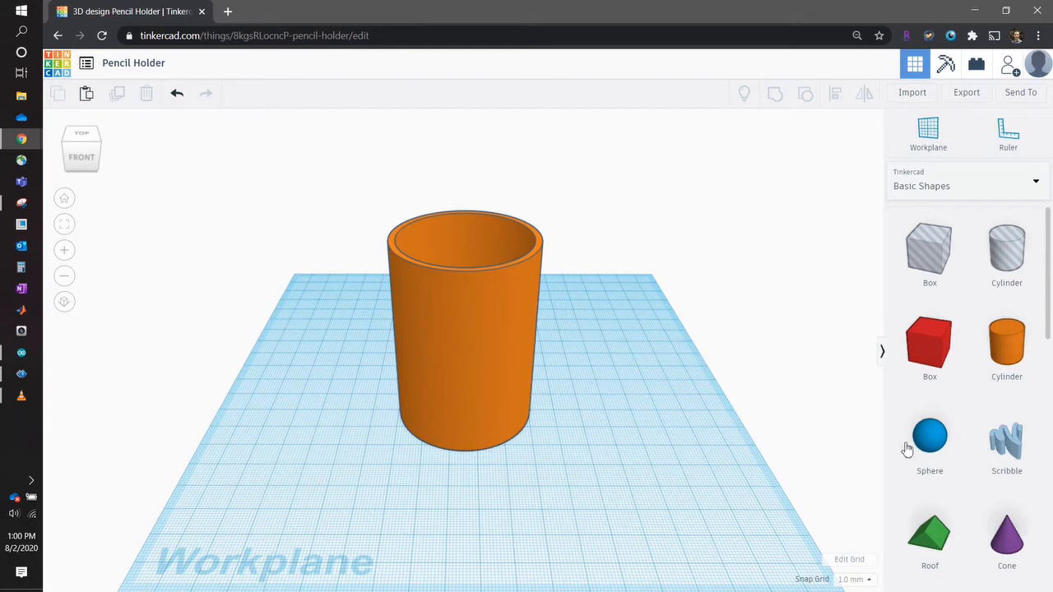
pyautogui.scroll(-4, 1007, 449)
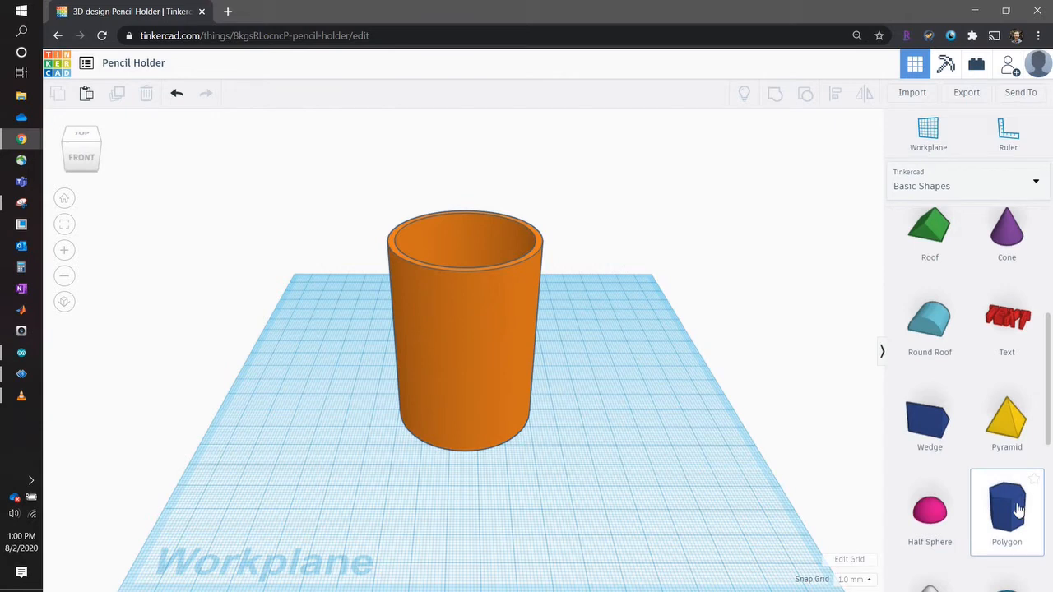
pyautogui.moveTo(1018, 510); pyautogui.dragTo(576, 494)
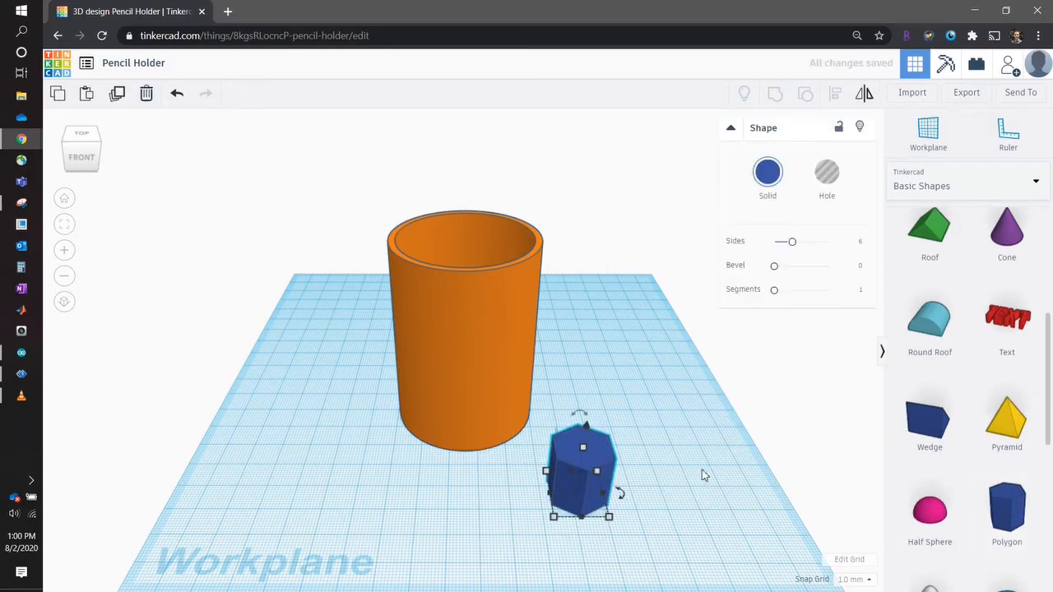
pyautogui.click(674, 479)
pyautogui.click(593, 448)
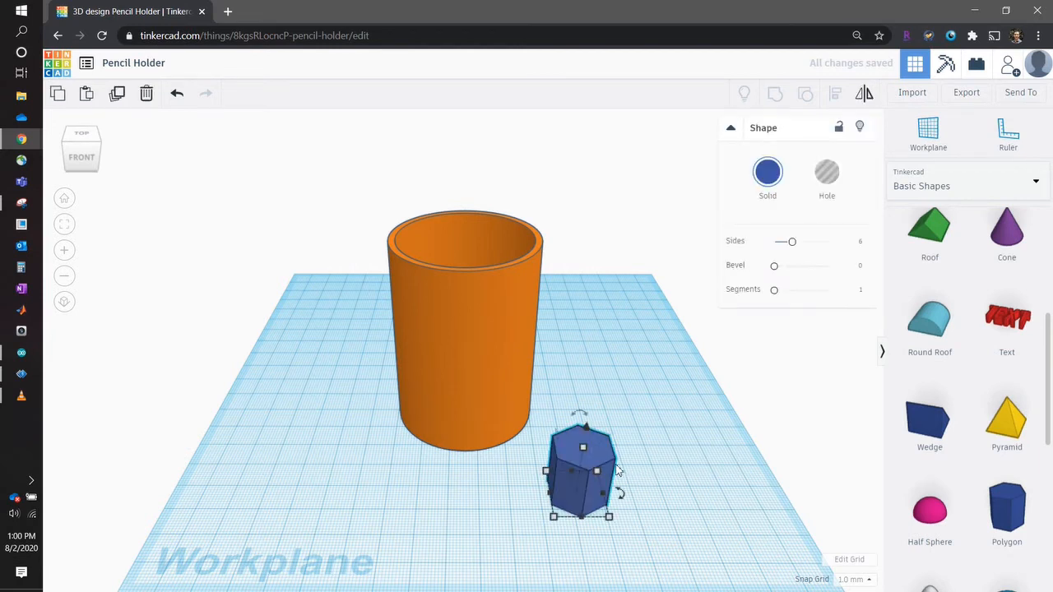
# - Set the blue polygon's number of sides to 8
pyautogui.click(860, 243)
pyautogui.write('8')
pyautogui.press('Return')
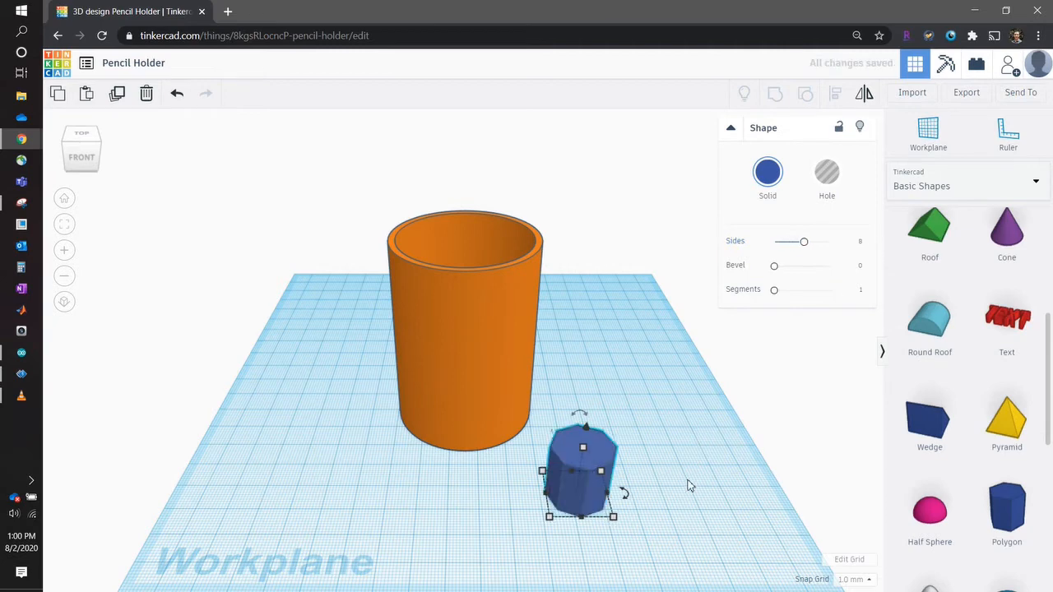
# - Rotate the eight-sided polygon onto its side so its axis lies horizontally
pyautogui.moveTo(677, 480); pyautogui.dragTo(510, 504, button='right')
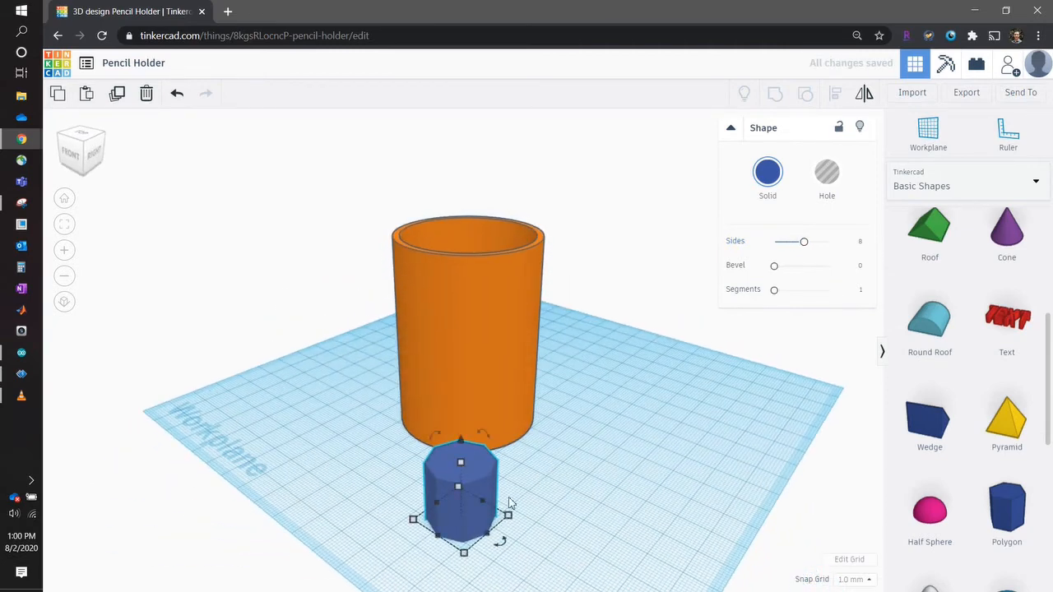
pyautogui.scroll(4, 562, 426)
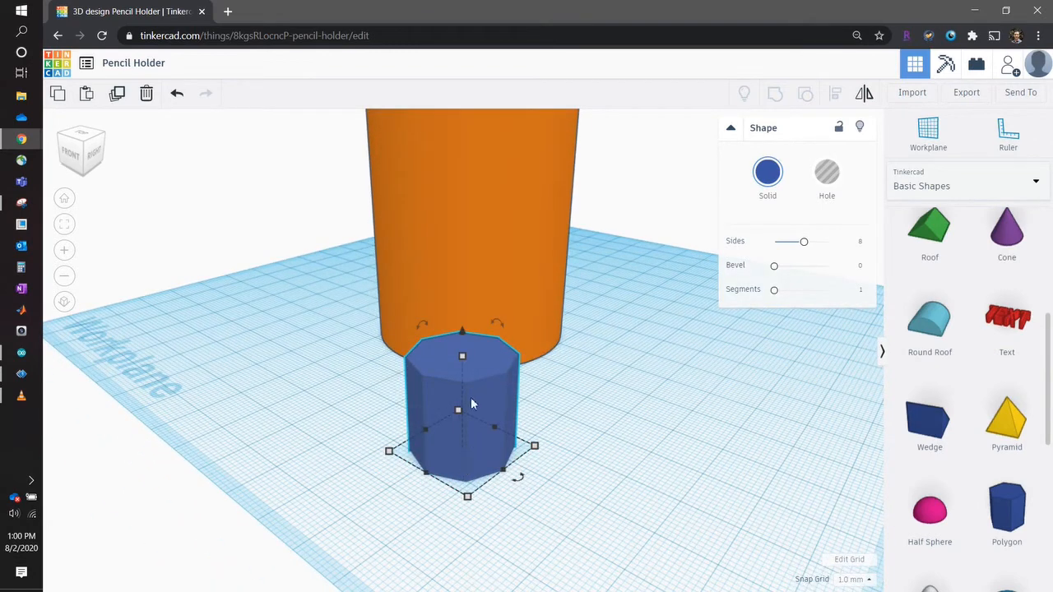
pyautogui.moveTo(496, 322); pyautogui.dragTo(553, 411)
# - Rotate the lying polygon 22.5° about its long axis so a flat face points down
pyautogui.moveTo(595, 522); pyautogui.dragTo(445, 423, button='right')
pyautogui.moveTo(329, 288)
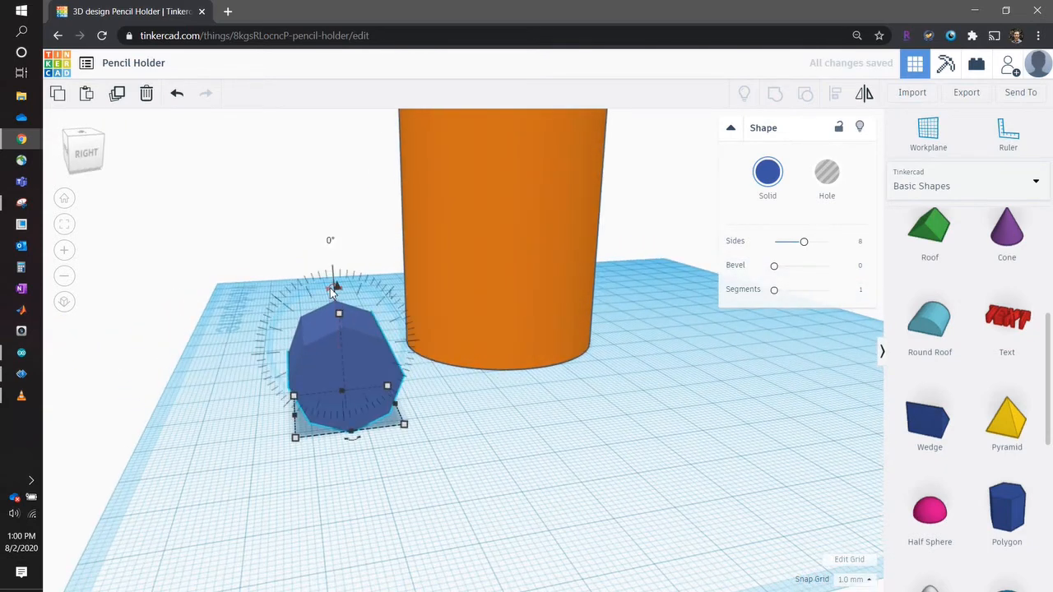
pyautogui.moveTo(330, 288); pyautogui.dragTo(311, 294)
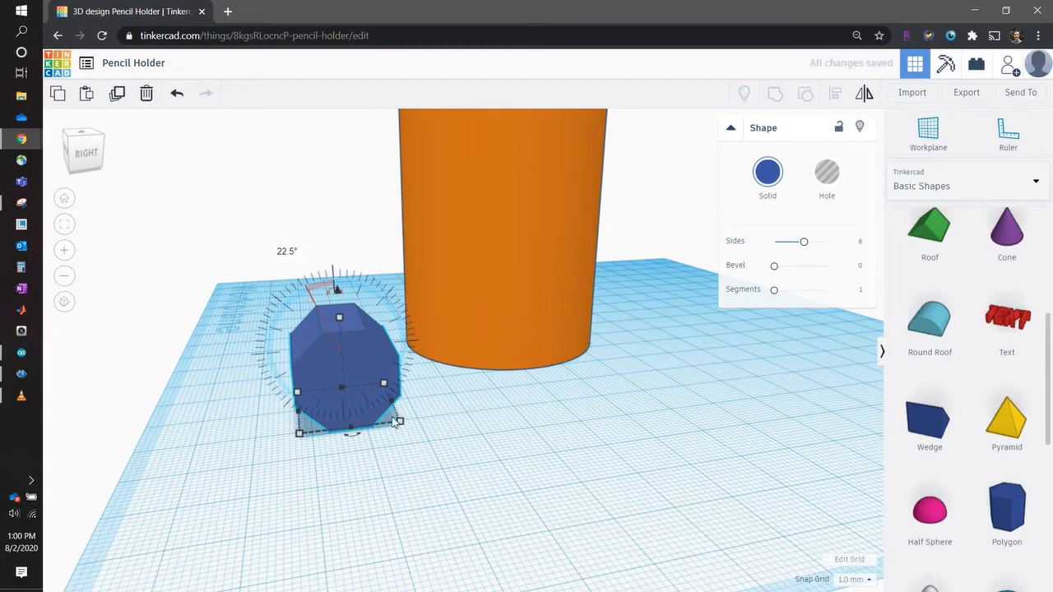
pyautogui.scroll(3, 432, 397)
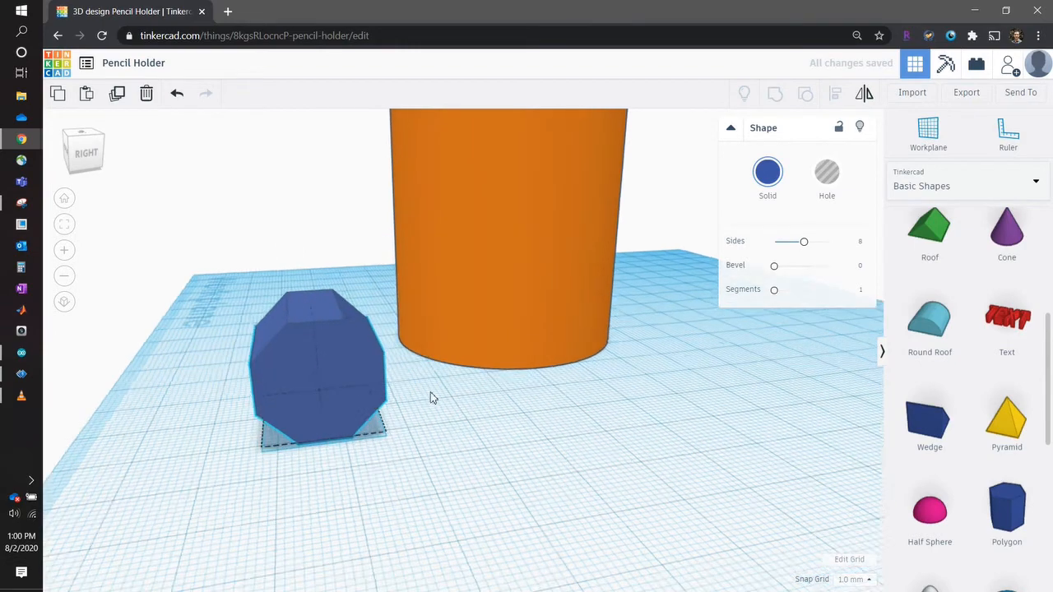
# - Stretch the lying polygon along its axis to a length of about 95 mm
pyautogui.moveTo(427, 383); pyautogui.dragTo(538, 399, button='right')
pyautogui.scroll(3, 538, 440)
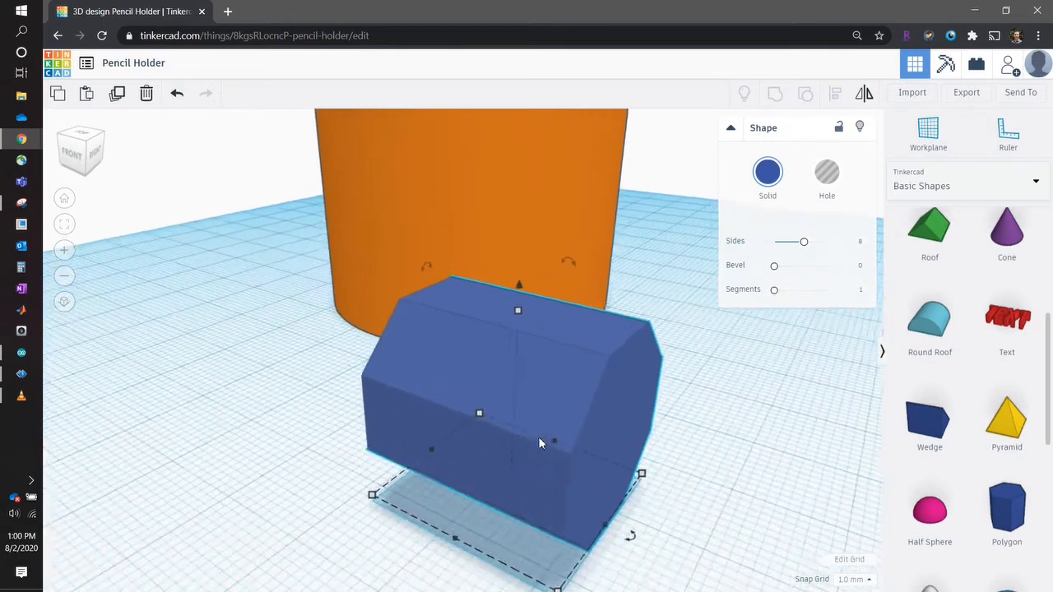
pyautogui.scroll(-5, 539, 444)
pyautogui.moveTo(537, 337); pyautogui.dragTo(543, 410, button='right')
pyautogui.moveTo(496, 421)
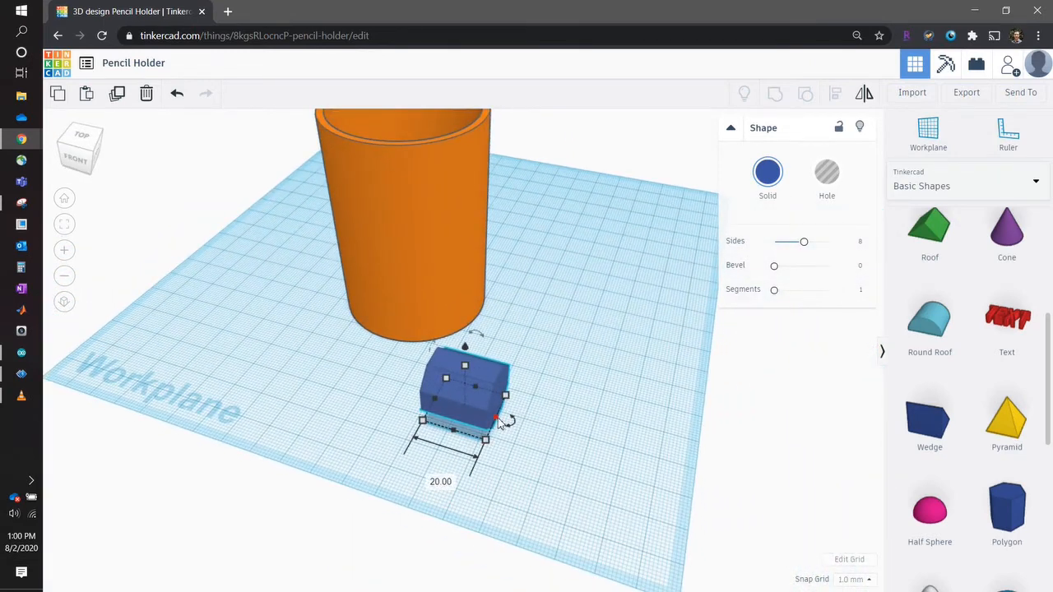
pyautogui.moveTo(499, 422); pyautogui.dragTo(745, 479)
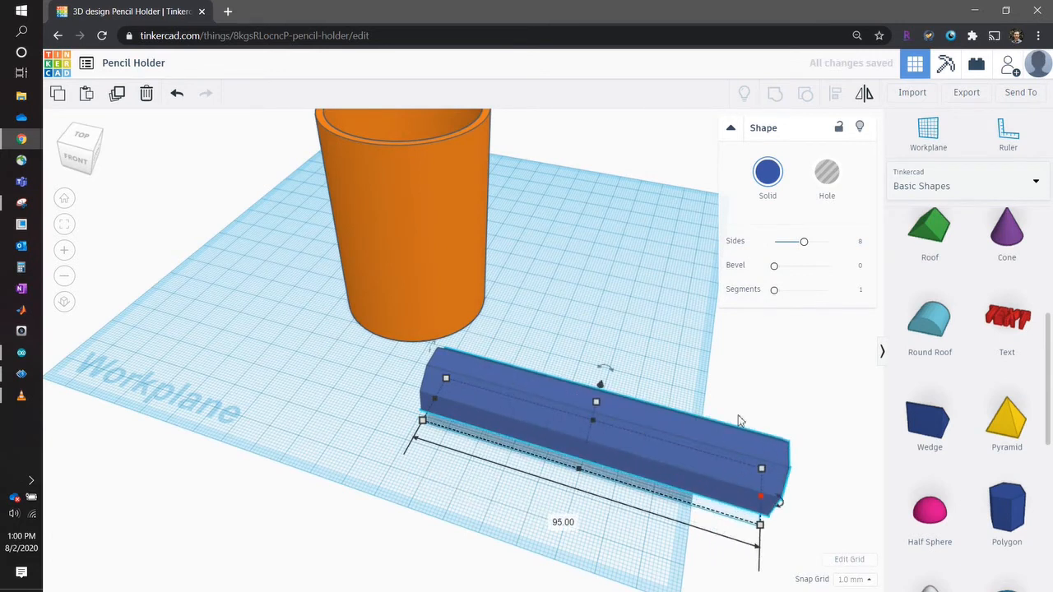
# - Move the lying polygon across the workplane to sit roughly centred in front of the orange holder
pyautogui.moveTo(724, 443); pyautogui.dragTo(482, 381)
pyautogui.moveTo(595, 314); pyautogui.dragTo(606, 356, button='right')
pyautogui.moveTo(535, 376); pyautogui.dragTo(559, 371, button='right')
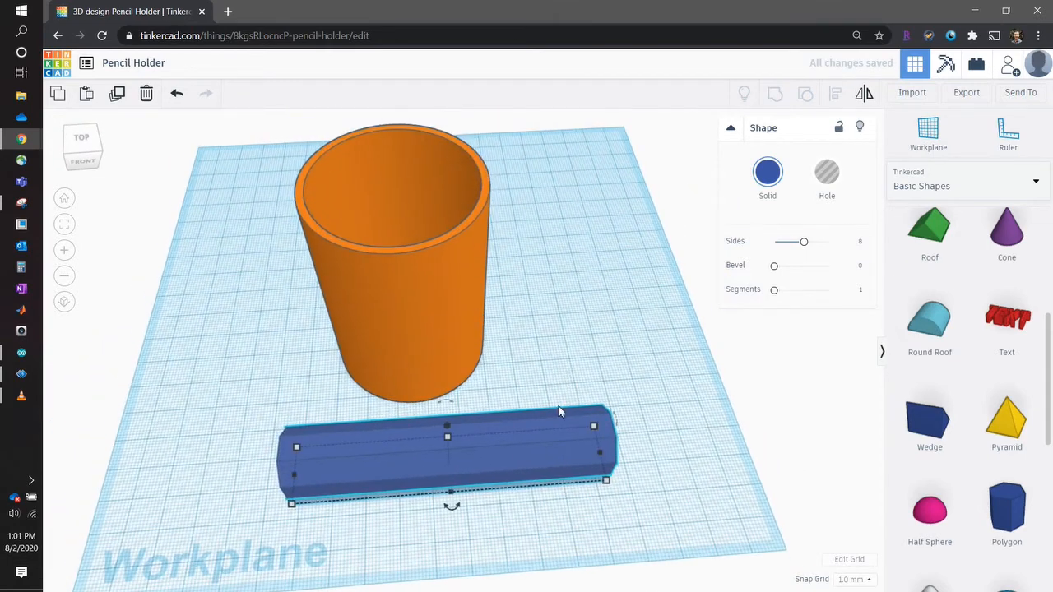
pyautogui.moveTo(536, 424); pyautogui.dragTo(503, 422)
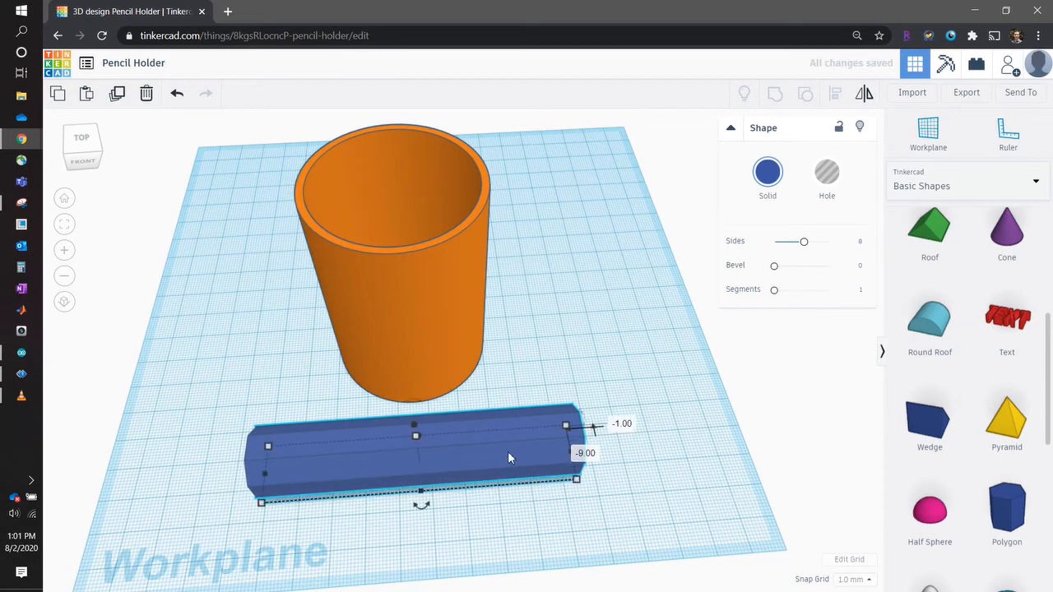
pyautogui.moveTo(502, 527); pyautogui.dragTo(581, 382, button='right')
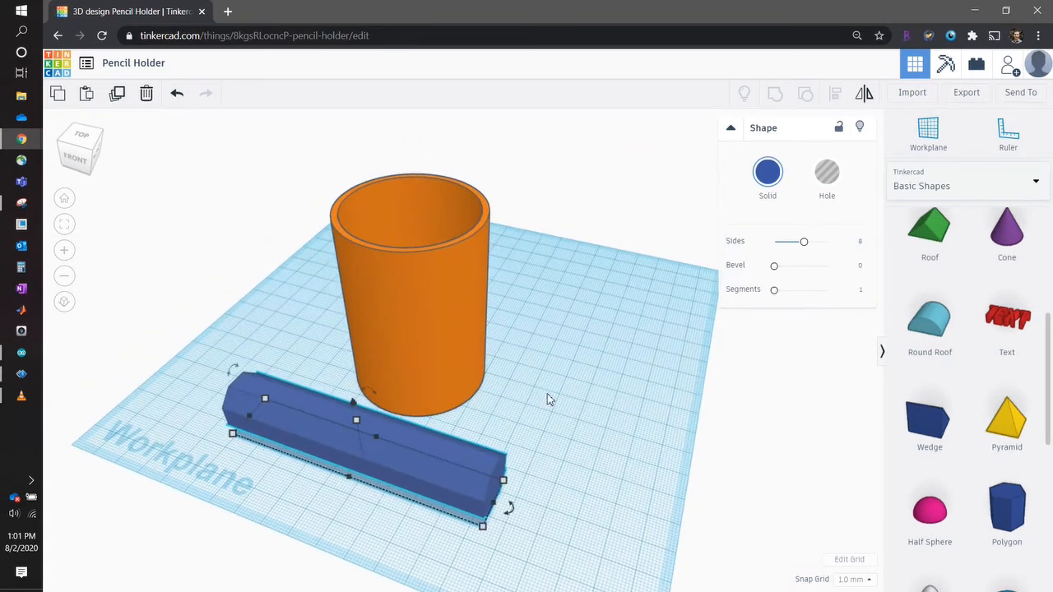
# - Turn the lying eight-sided polygon into a hole shape
pyautogui.click(550, 399)
pyautogui.click(445, 467)
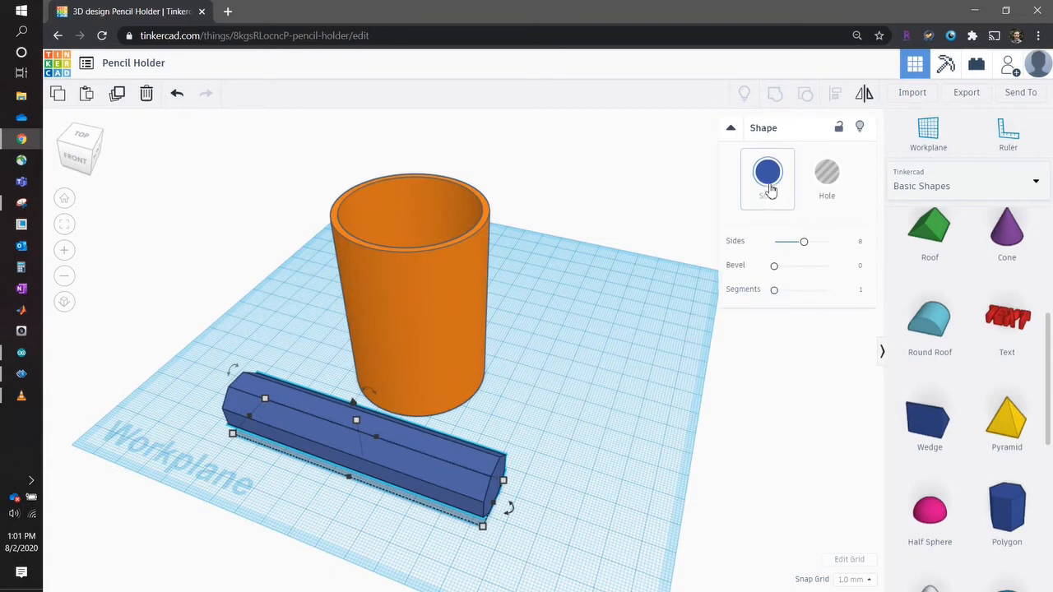
pyautogui.click(834, 181)
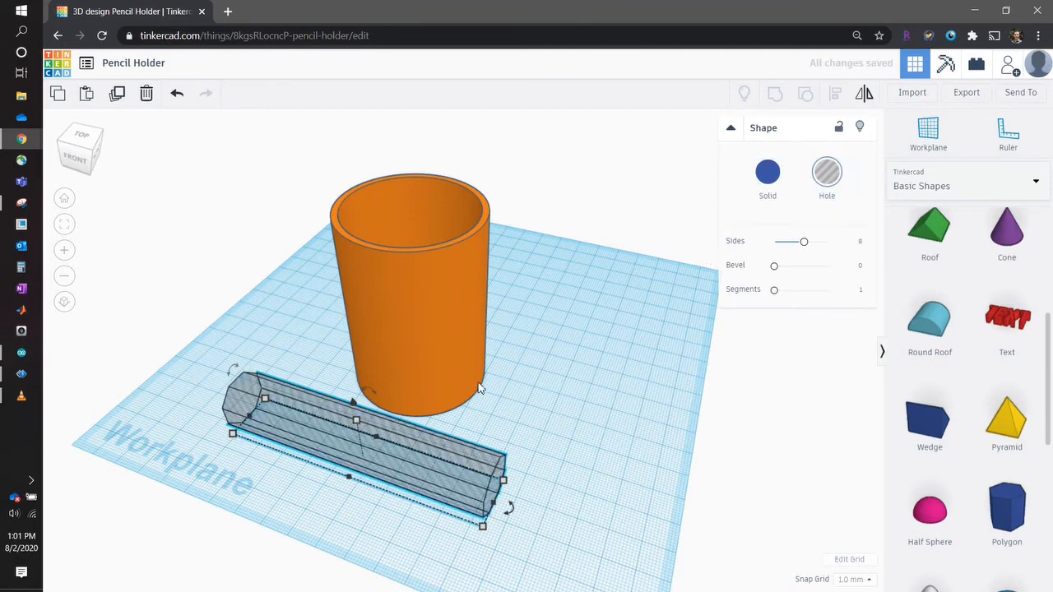
pyautogui.click(552, 422)
# - Align the polygon hole and the orange holder on their centres in both horizontal directions
pyautogui.click(447, 463)
pyautogui.keyDown('shift'); pyautogui.click(442, 307); pyautogui.keyUp('shift')
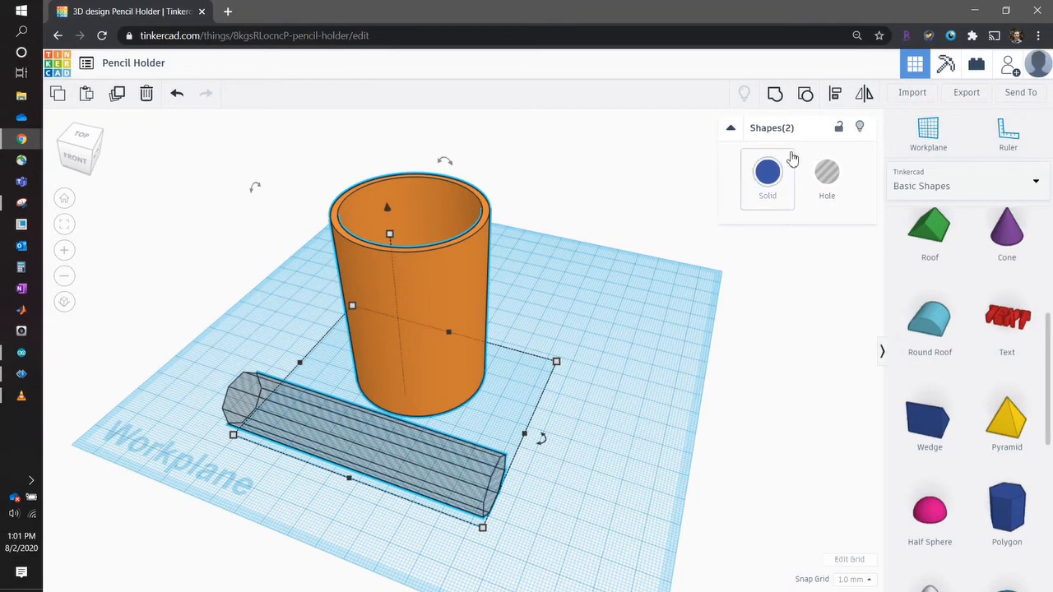
pyautogui.click(836, 97)
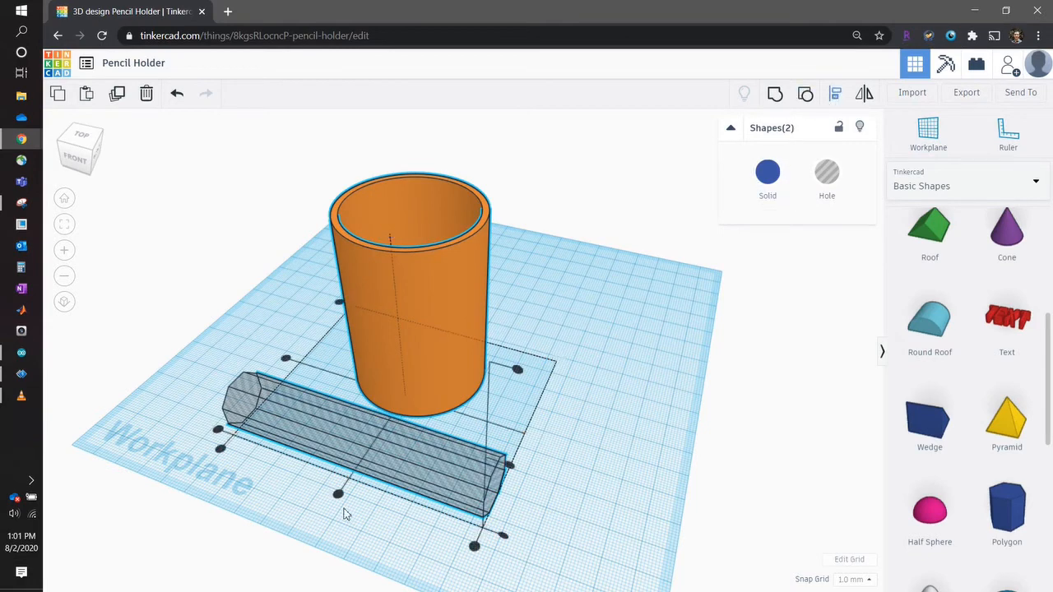
pyautogui.click(338, 494)
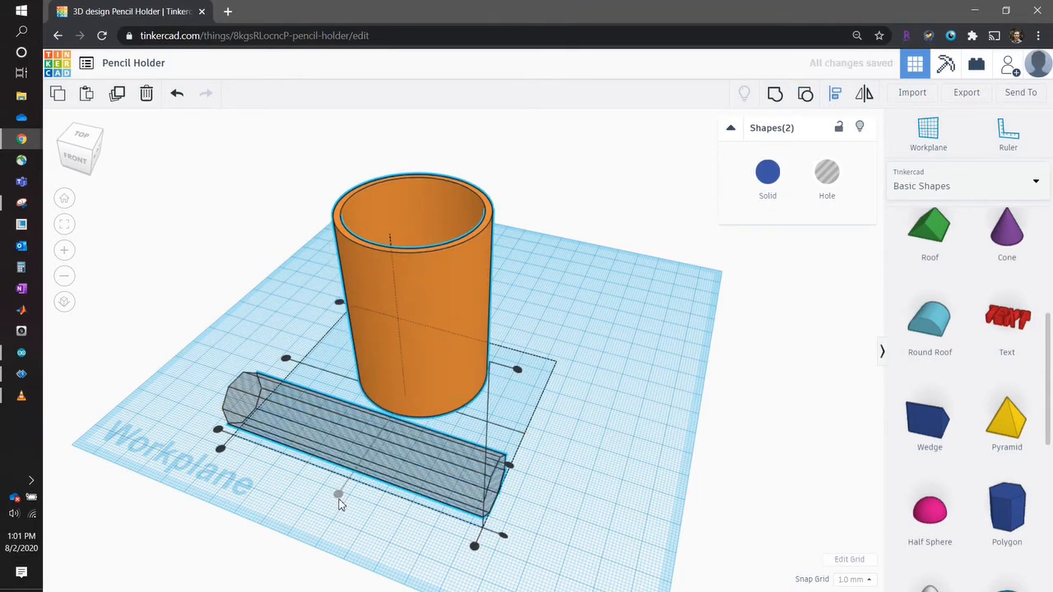
pyautogui.click(286, 361)
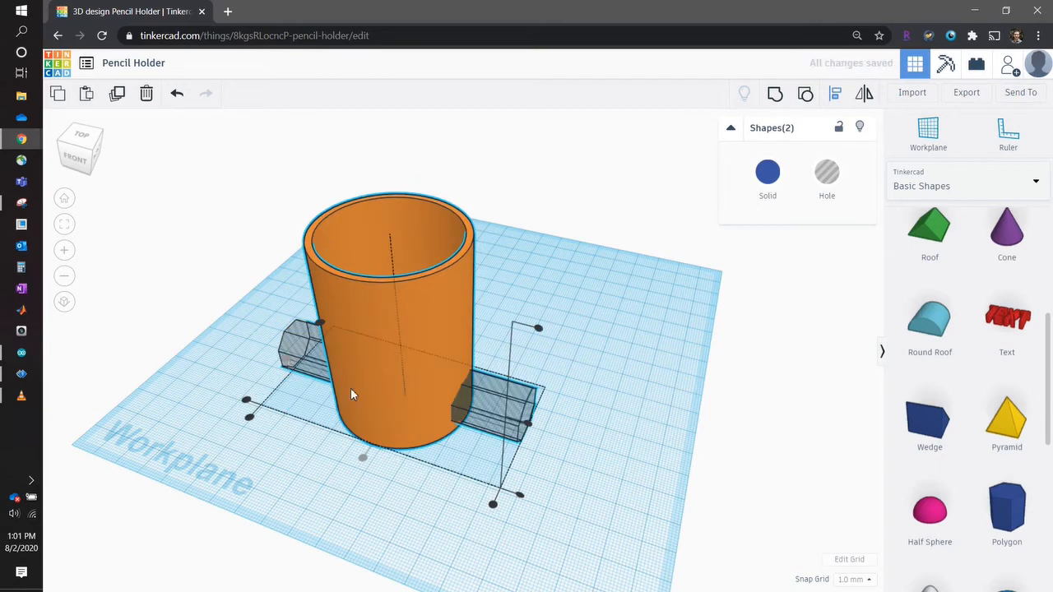
pyautogui.click(612, 444)
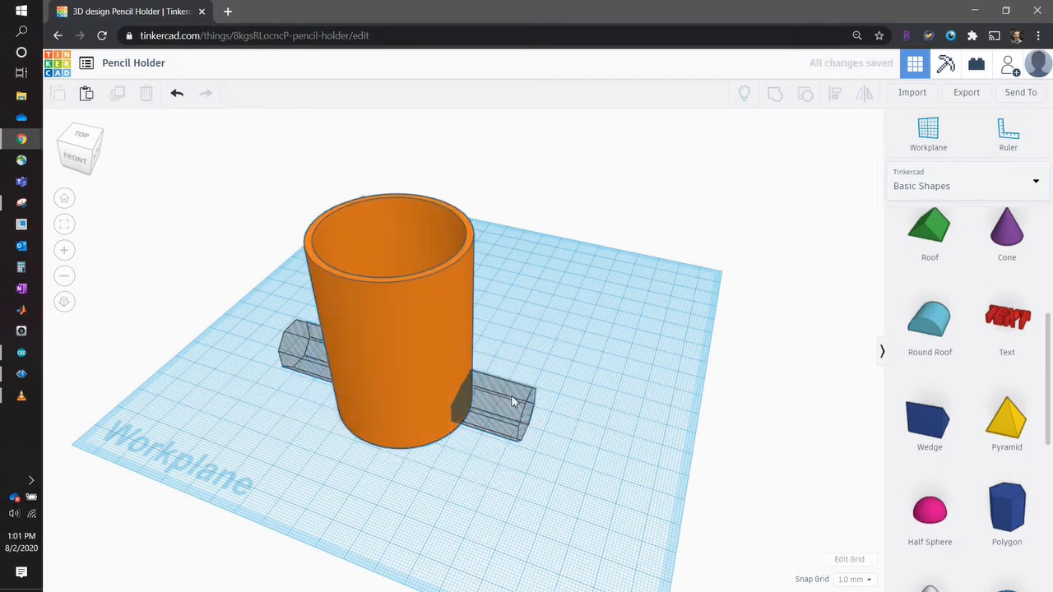
# - Raise the polygon hole so it passes through the holder's wall just below the rim
pyautogui.click(496, 399)
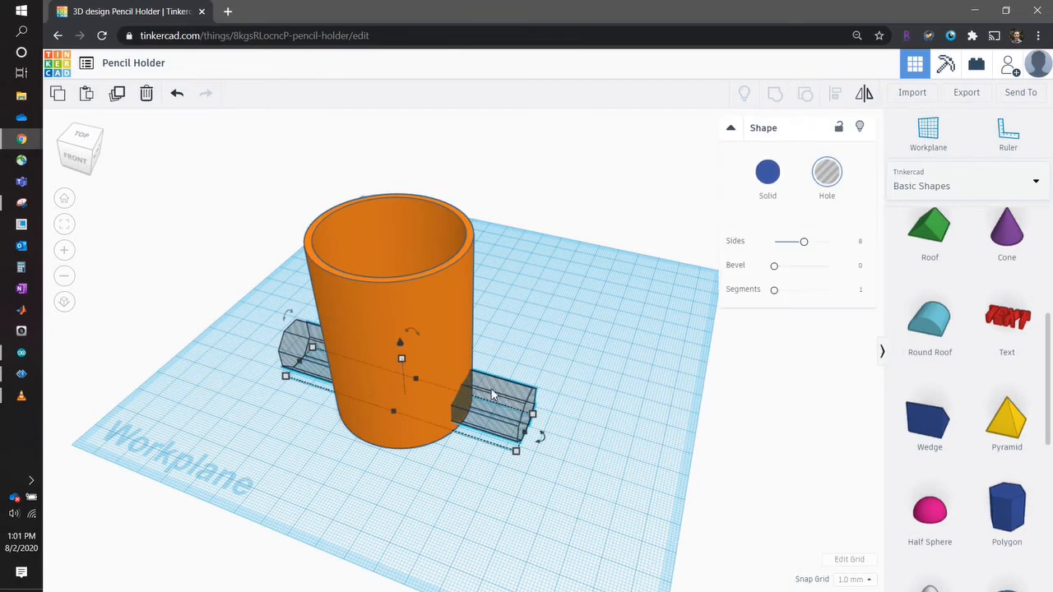
pyautogui.moveTo(400, 344); pyautogui.dragTo(398, 229)
pyautogui.moveTo(619, 266); pyautogui.dragTo(589, 249, button='right')
pyautogui.click(581, 251)
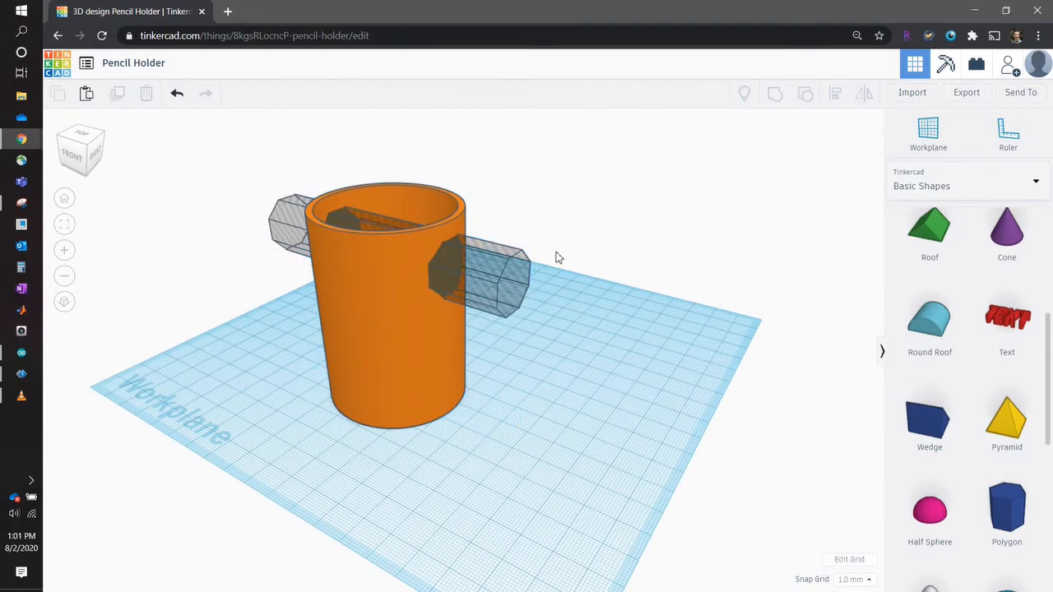
pyautogui.moveTo(537, 311)
pyautogui.mouseDown(button='right')
pyautogui.moveTo(592, 263)
pyautogui.moveTo(489, 268)
pyautogui.moveTo(625, 272)
pyautogui.moveTo(527, 271)
pyautogui.mouseUp(button='right')
# - Try cutting the polygon hole through the holder by grouping the two shapes, and undo the grouping
pyautogui.moveTo(223, 138); pyautogui.dragTo(551, 432)
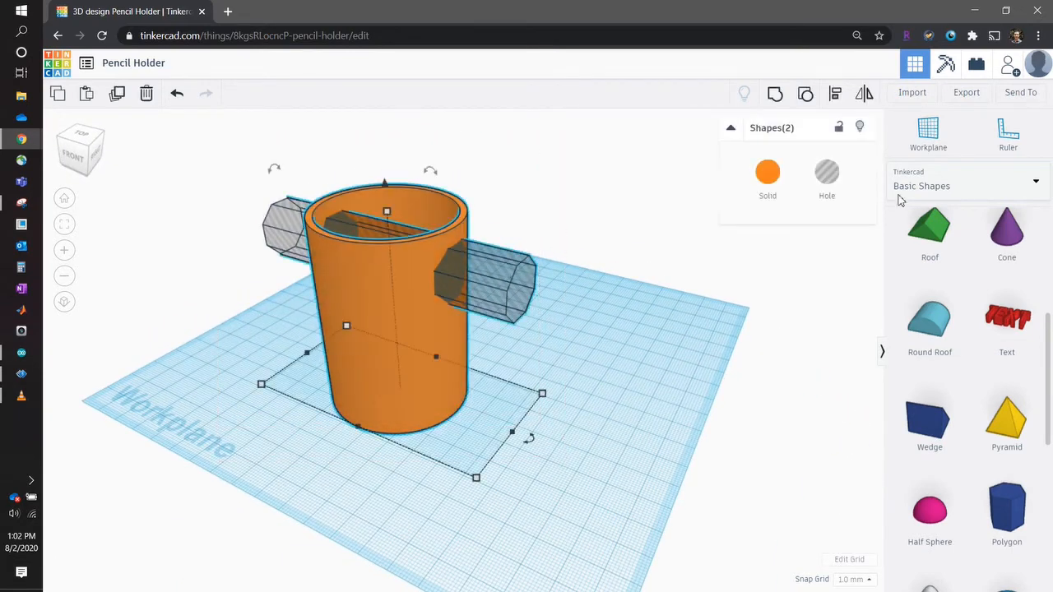
pyautogui.click(775, 95)
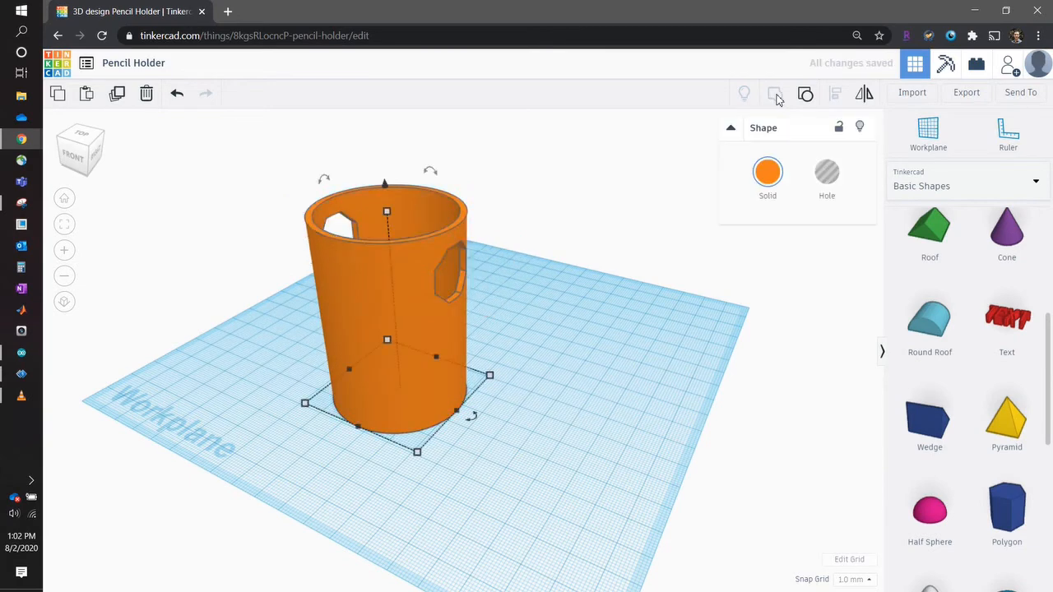
pyautogui.click(591, 220)
pyautogui.moveTo(591, 220)
pyautogui.mouseDown(button='right')
pyautogui.moveTo(528, 249)
pyautogui.moveTo(429, 256)
pyautogui.moveTo(575, 254)
pyautogui.moveTo(539, 288)
pyautogui.moveTo(540, 275)
pyautogui.moveTo(520, 274)
pyautogui.mouseUp(button='right')
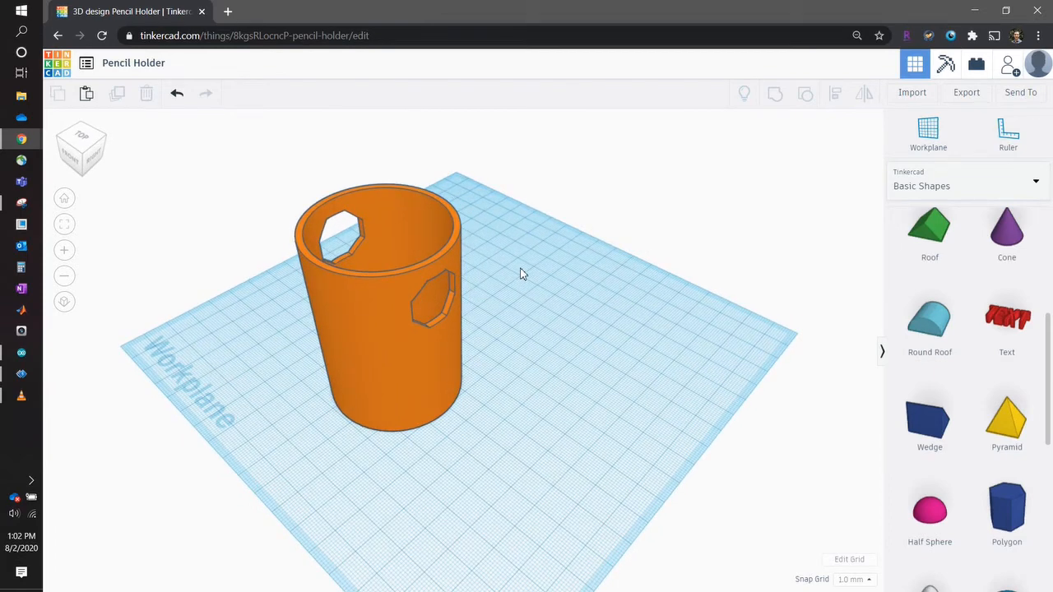
pyautogui.hotkey('ctrl', 'z')
pyautogui.moveTo(558, 266)
pyautogui.mouseDown(button='right')
pyautogui.moveTo(588, 255)
pyautogui.moveTo(609, 265)
pyautogui.mouseUp(button='right')
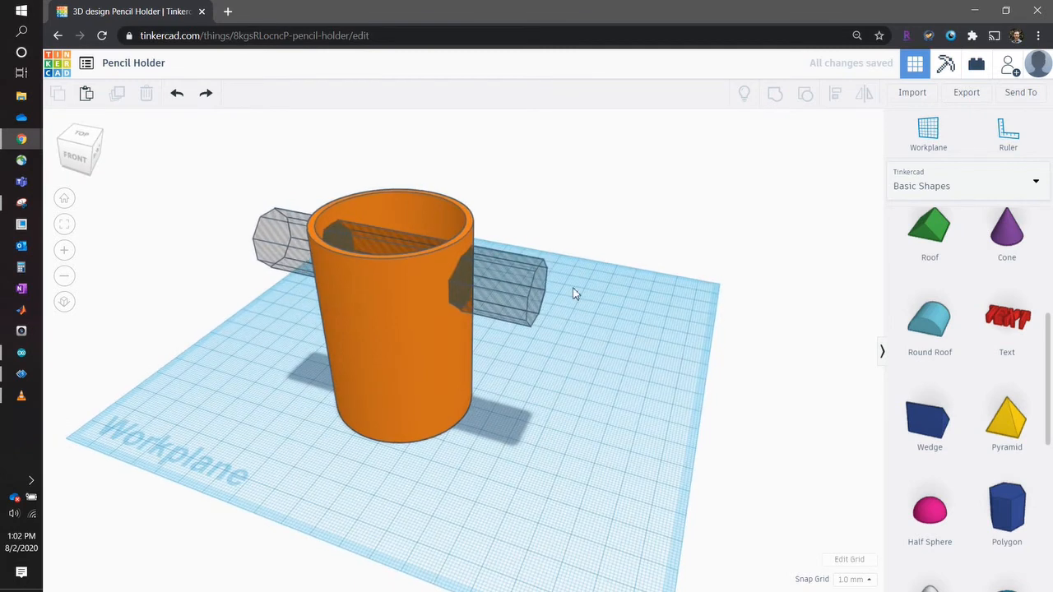
# - Duplicate the polygon hole and move the copy clear of the holder, shifting it about 41.5 mm and 77 mm across the workplane
pyautogui.click(502, 291)
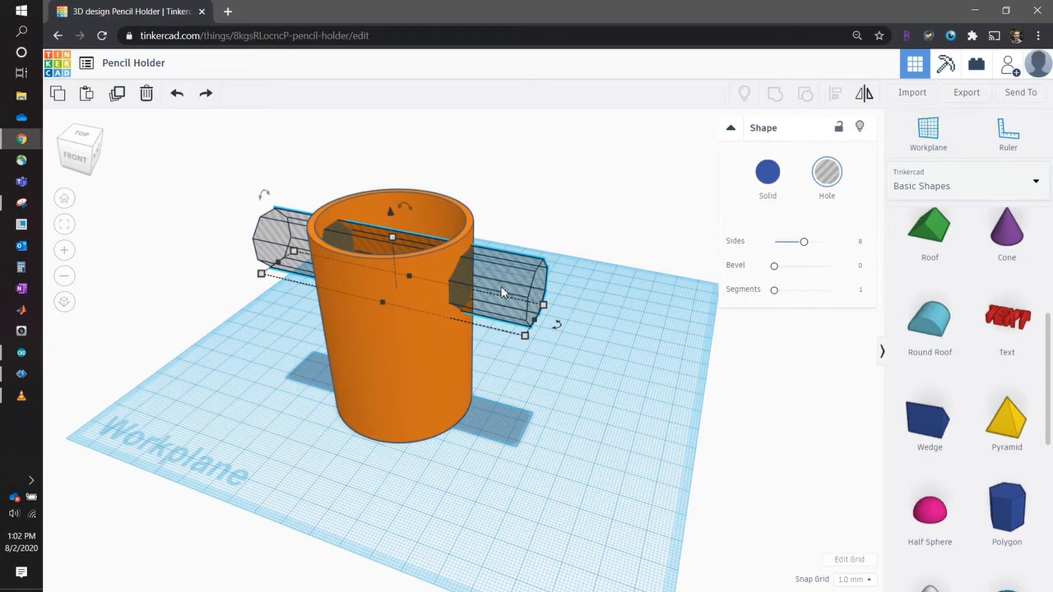
pyautogui.hotkey('ctrl', 'y')
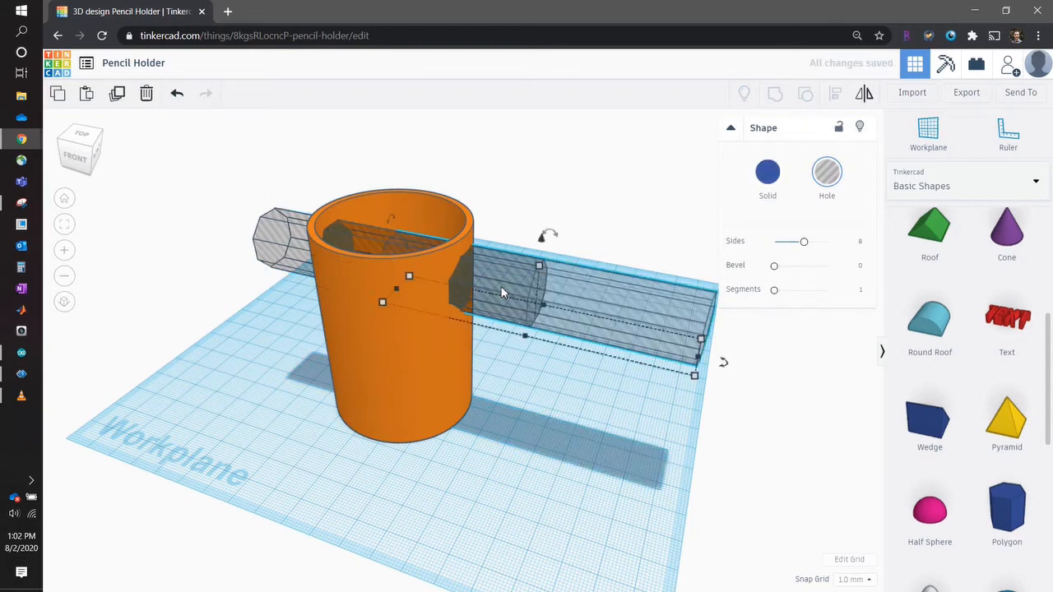
pyautogui.moveTo(589, 231); pyautogui.dragTo(494, 265, button='right')
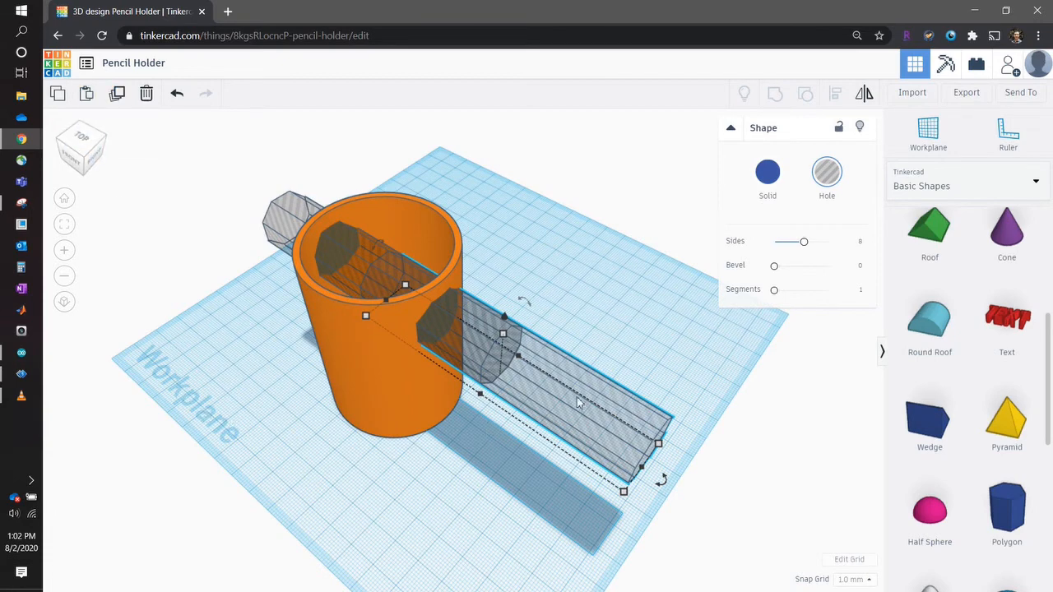
pyautogui.moveTo(588, 386); pyautogui.dragTo(608, 186)
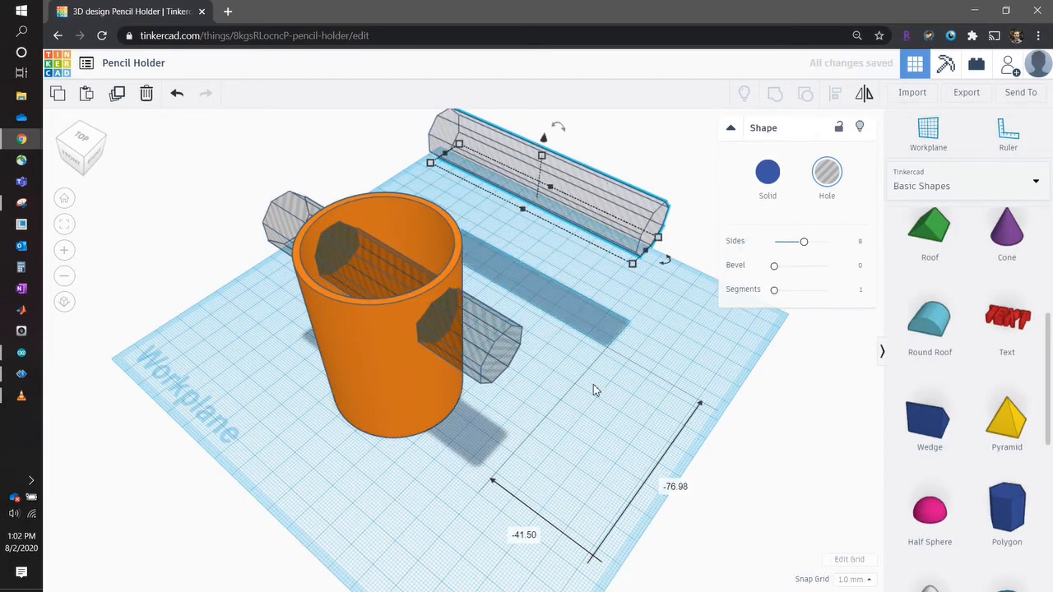
pyautogui.moveTo(574, 377); pyautogui.dragTo(551, 378, button='right')
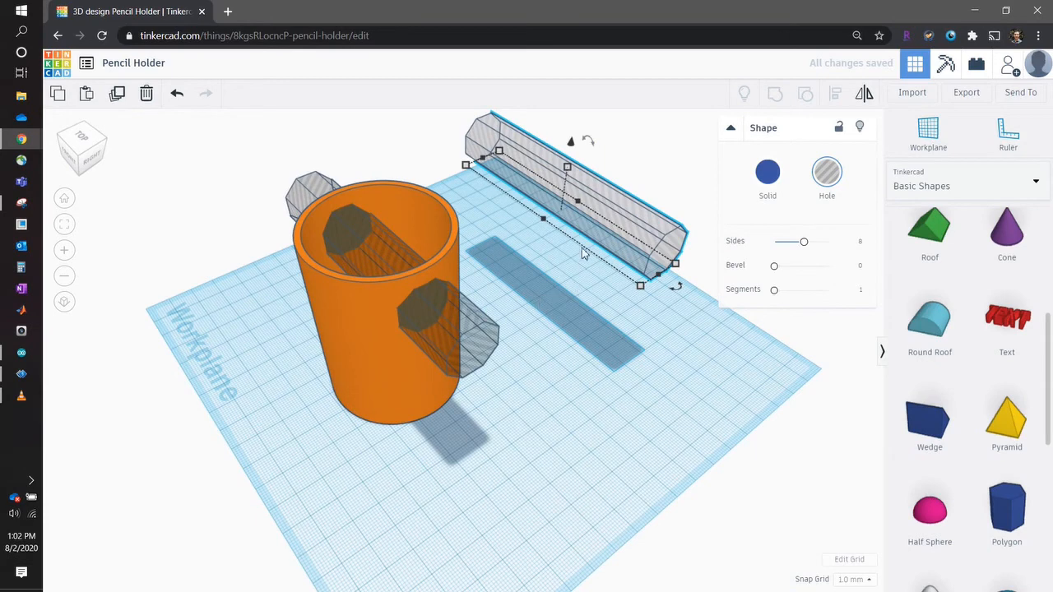
# - Group the holder with the polygon hole running through it to cut two opposite octagonal openings
pyautogui.click(508, 268)
pyautogui.moveTo(507, 262); pyautogui.dragTo(285, 235, button='right')
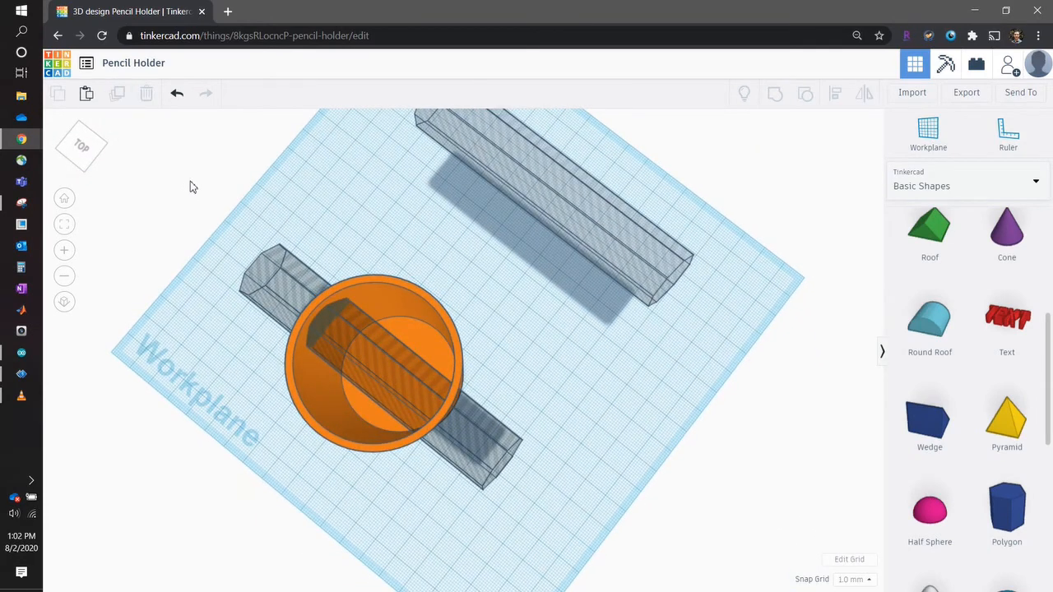
pyautogui.moveTo(171, 183); pyautogui.dragTo(528, 575)
pyautogui.click(606, 454)
pyautogui.click(376, 359)
pyautogui.keyDown('shift'); pyautogui.click(402, 314); pyautogui.keyUp('shift')
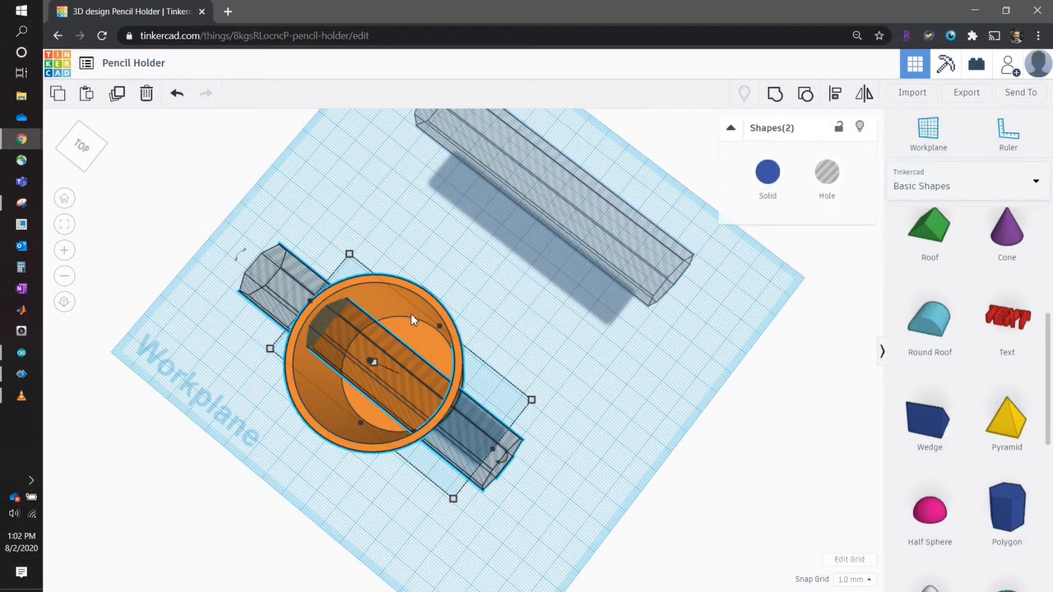
pyautogui.moveTo(536, 346); pyautogui.dragTo(558, 324, button='right')
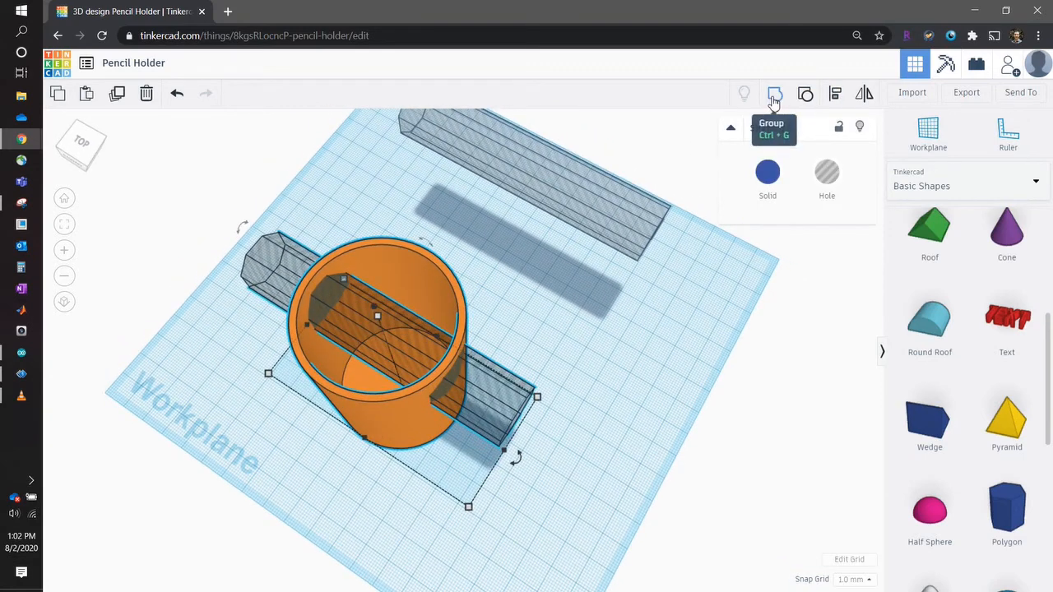
pyautogui.click(774, 97)
pyautogui.click(518, 401)
# - Rotate the spare polygon hole 90° about the vertical axis
pyautogui.moveTo(518, 400); pyautogui.dragTo(477, 344, button='right')
pyautogui.click(537, 235)
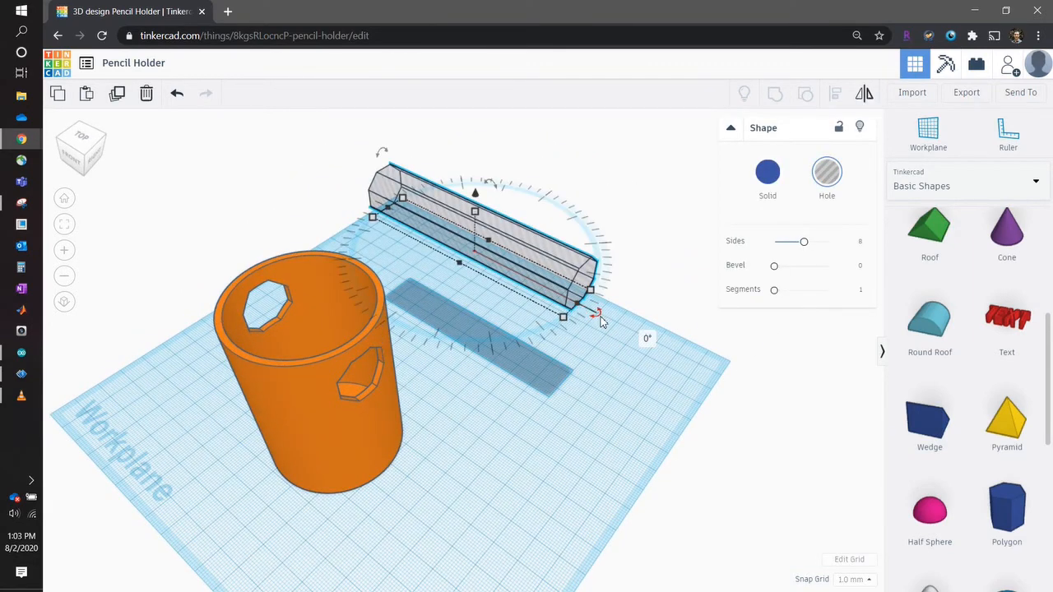
pyautogui.click(650, 339)
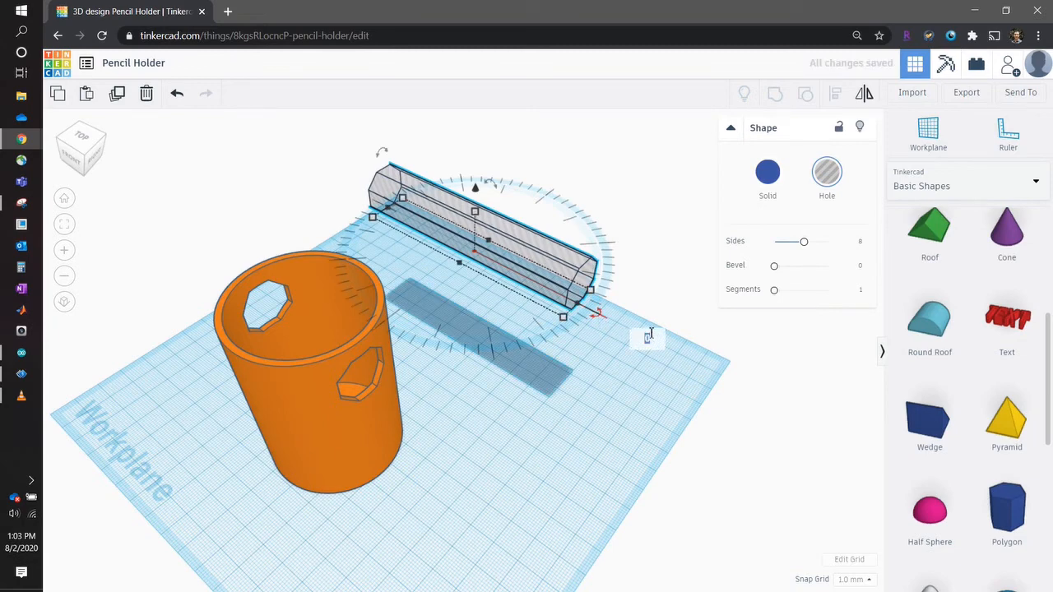
pyautogui.write('90')
pyautogui.press('Return')
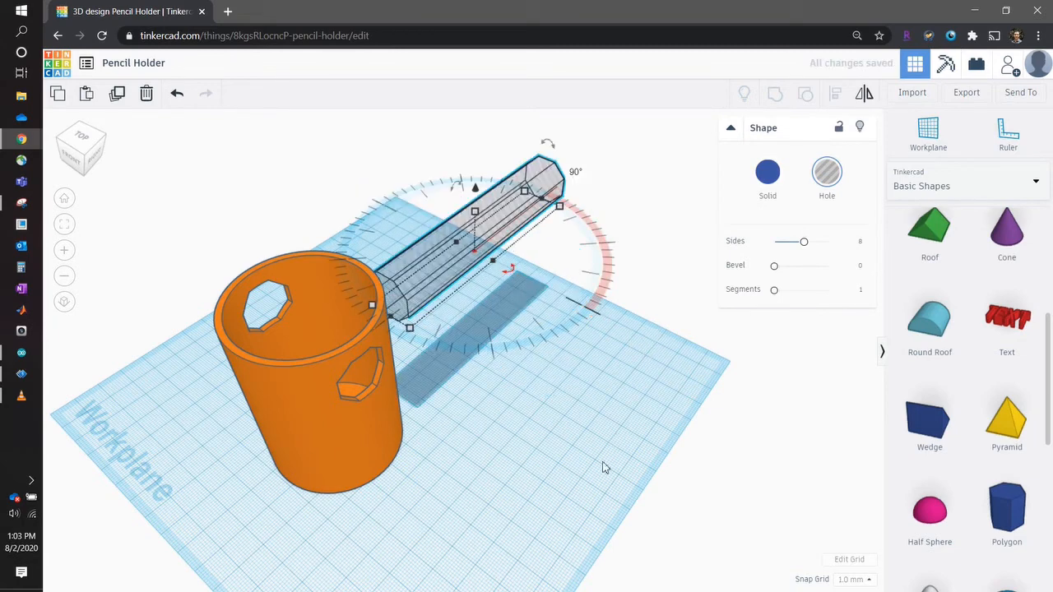
# - Align the rotated polygon hole and the holder on their centres across the holder's width
pyautogui.click(504, 219)
pyautogui.keyDown('shift'); pyautogui.click(312, 324); pyautogui.keyUp('shift')
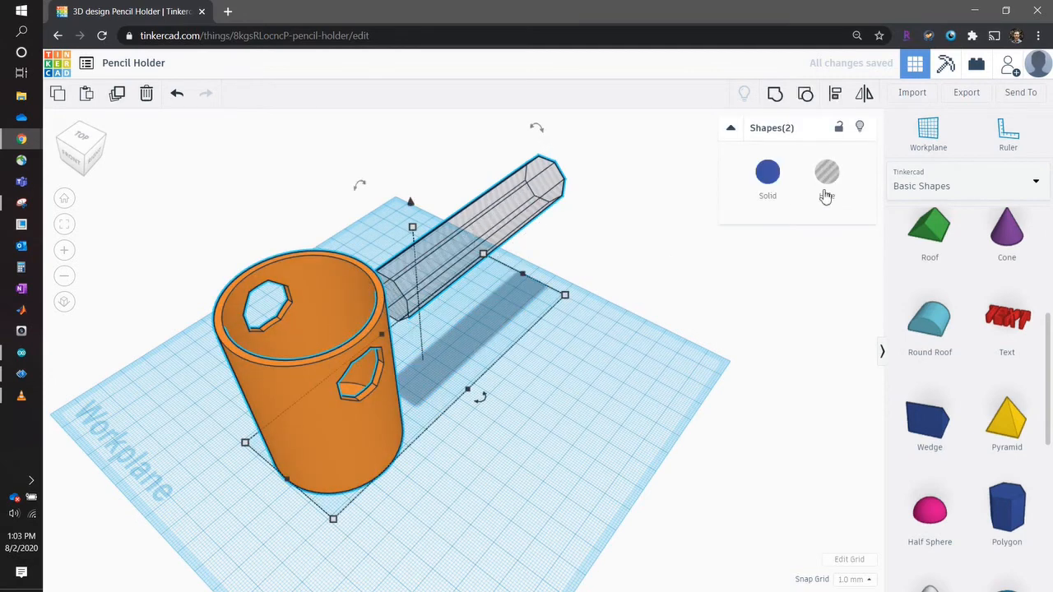
pyautogui.click(843, 100)
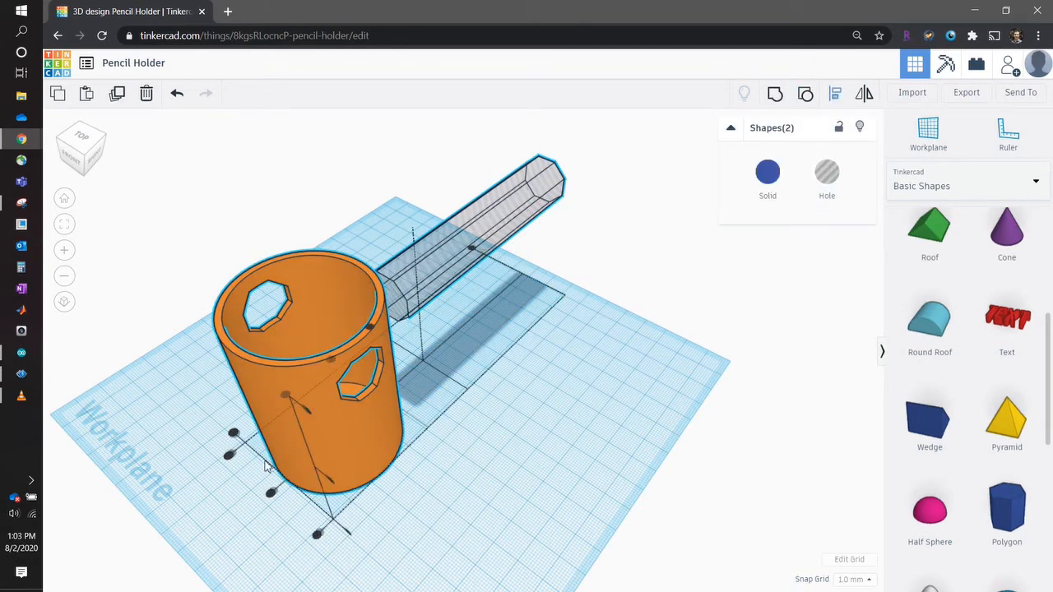
pyautogui.click(271, 494)
# - Try centring the holder and the rotated hole vertically and along the hole's length, and undo both alignments
pyautogui.moveTo(356, 488); pyautogui.dragTo(431, 507, button='right')
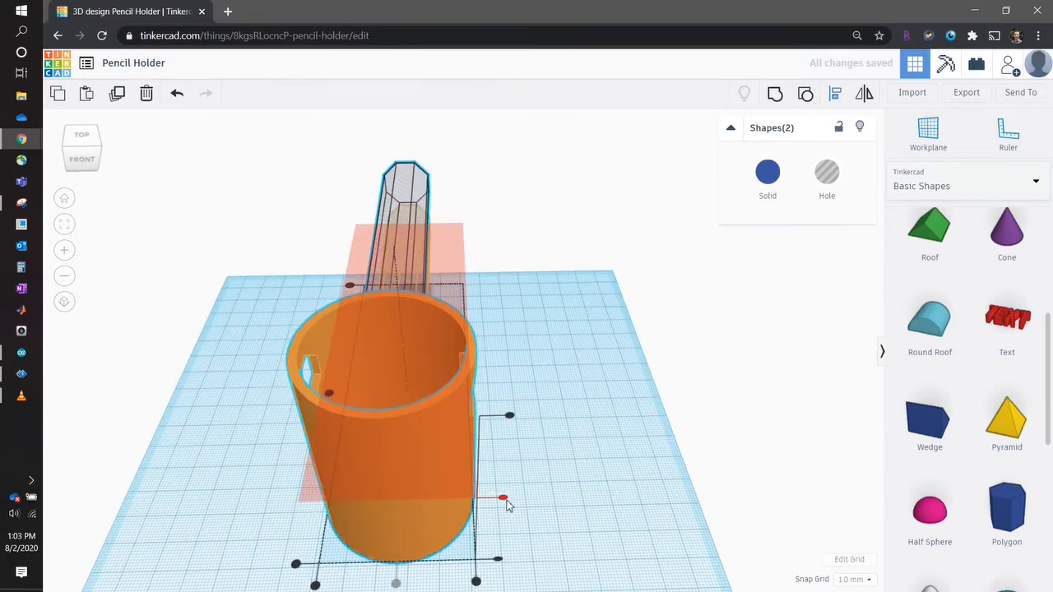
pyautogui.moveTo(565, 427); pyautogui.dragTo(362, 411, button='right')
pyautogui.press('l')
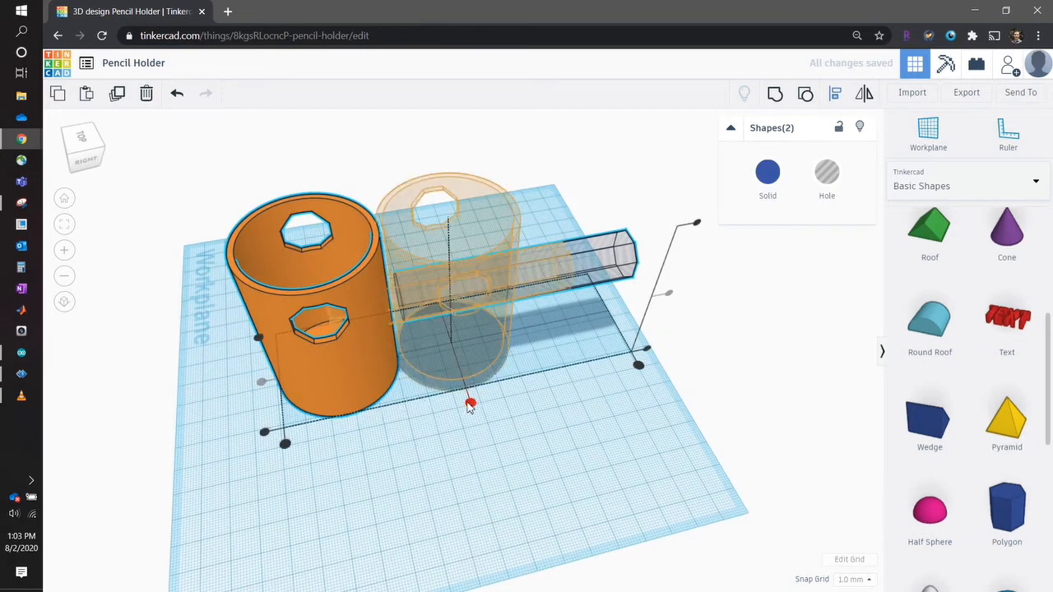
pyautogui.click(470, 404)
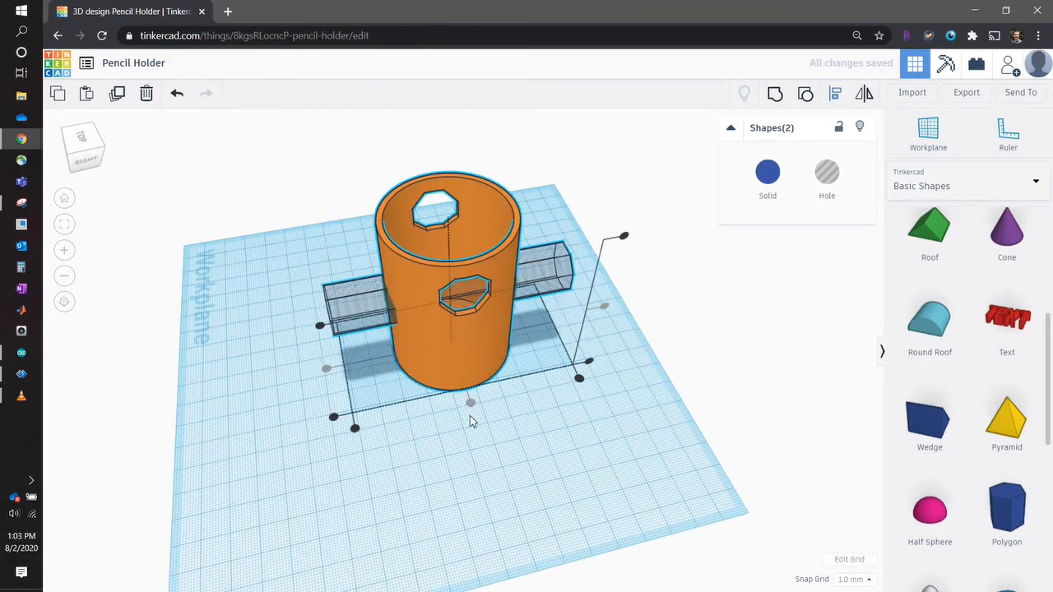
pyautogui.hotkey('ctrl', 'z')
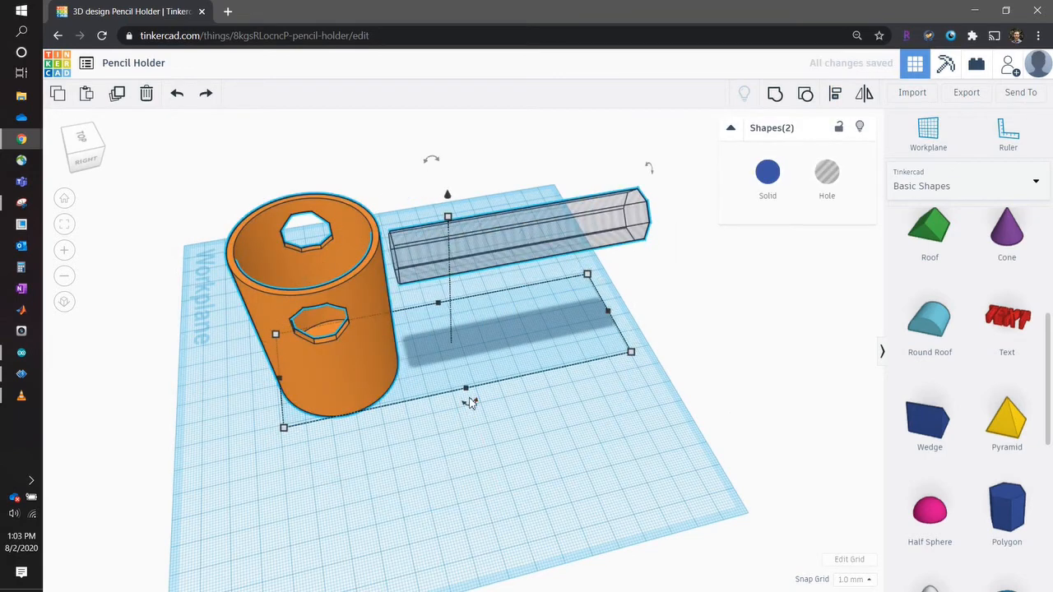
# - Align the holder and the rotated polygon hole on their centres along the hole's length
pyautogui.click(482, 480)
pyautogui.click(359, 313)
pyautogui.keyDown('shift'); pyautogui.click(491, 263); pyautogui.keyUp('shift')
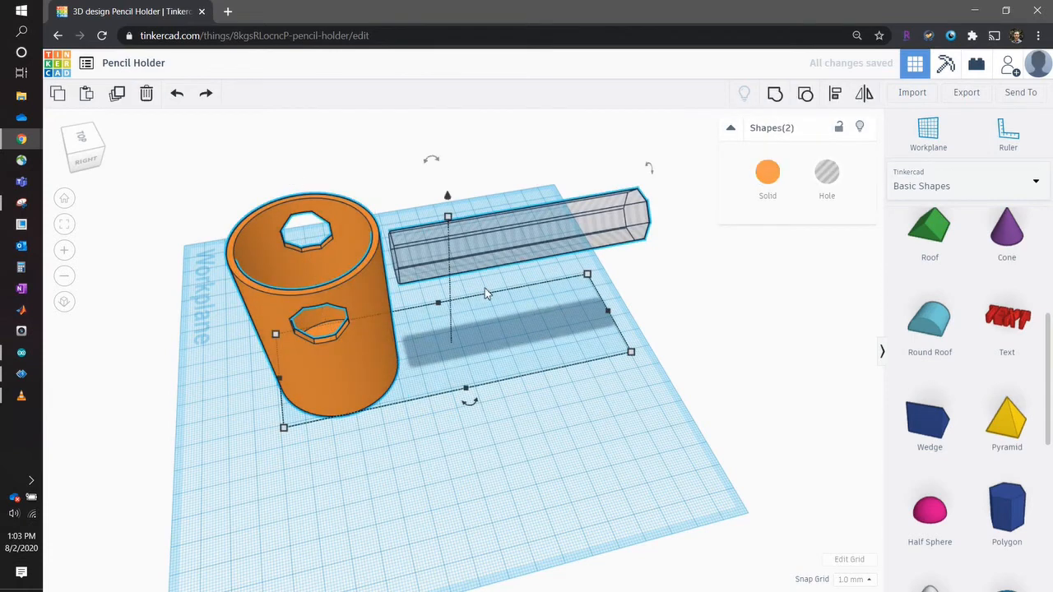
pyautogui.click(836, 95)
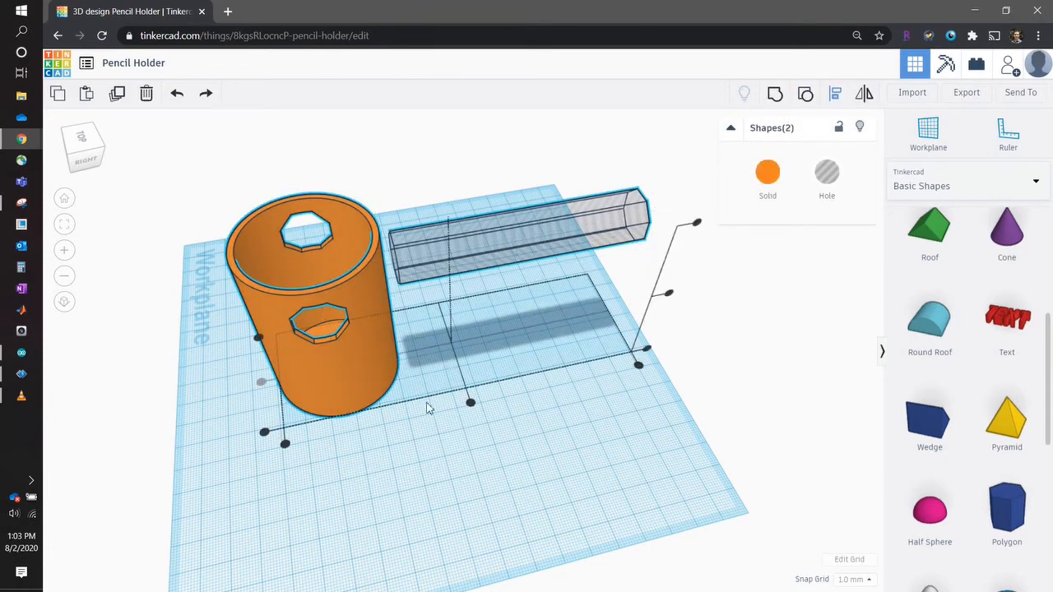
pyautogui.click(470, 402)
pyautogui.click(431, 485)
pyautogui.moveTo(430, 484); pyautogui.dragTo(529, 456, button='right')
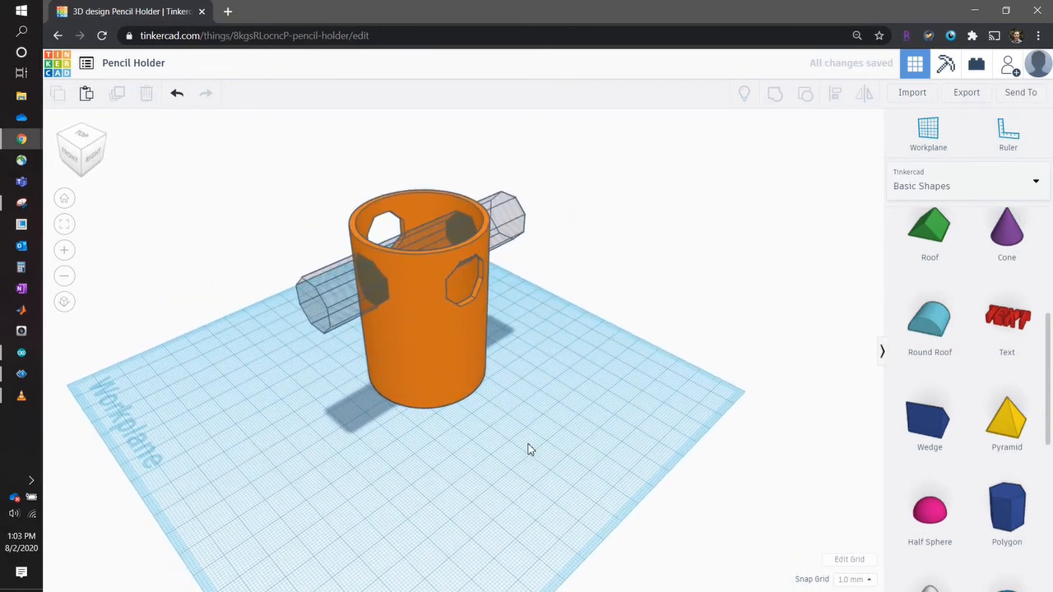
pyautogui.moveTo(501, 251); pyautogui.dragTo(542, 352, button='right')
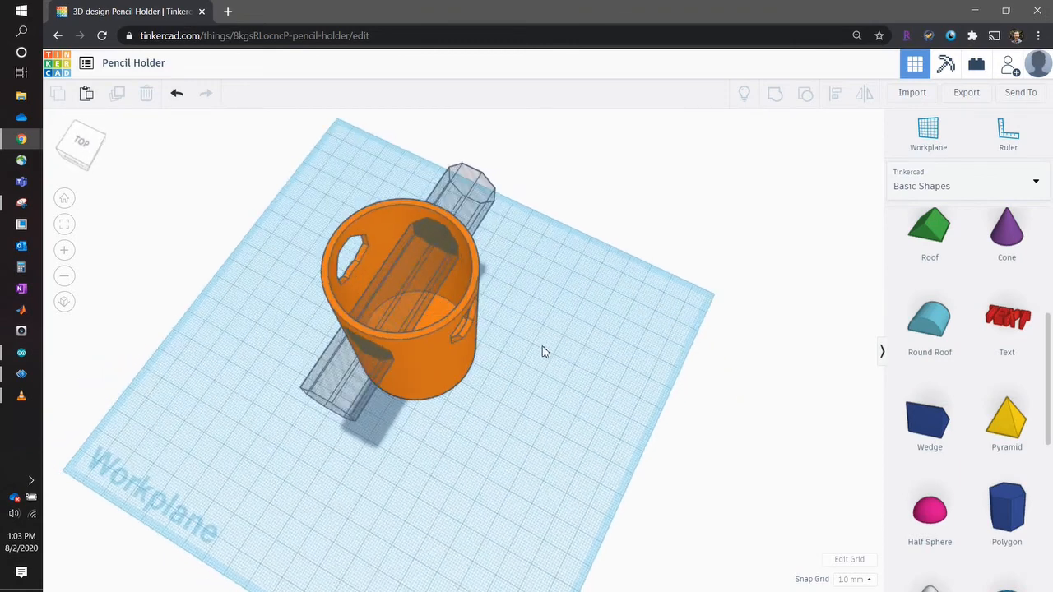
# - Group the holder with the second polygon hole to cut the other pair of opposite octagonal openings
pyautogui.click(471, 216)
pyautogui.keyDown('shift'); pyautogui.click(449, 374); pyautogui.keyUp('shift')
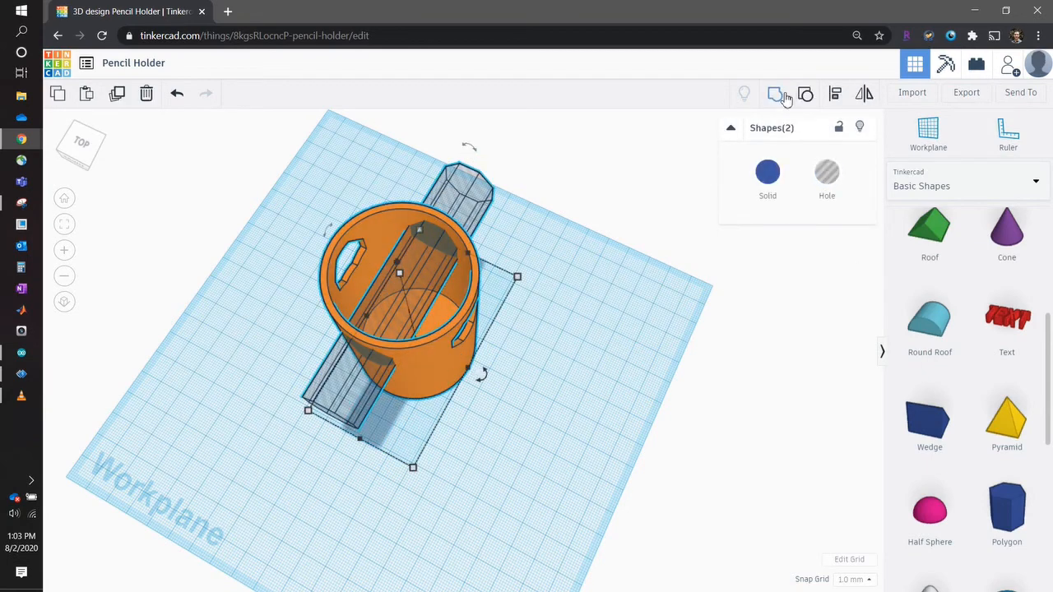
pyautogui.hotkey('ctrl', 'g')
pyautogui.click(550, 429)
pyautogui.moveTo(550, 429)
pyautogui.mouseDown(button='right')
pyautogui.moveTo(538, 388)
pyautogui.moveTo(547, 357)
pyautogui.moveTo(301, 371)
pyautogui.moveTo(520, 395)
pyautogui.mouseUp(button='right')
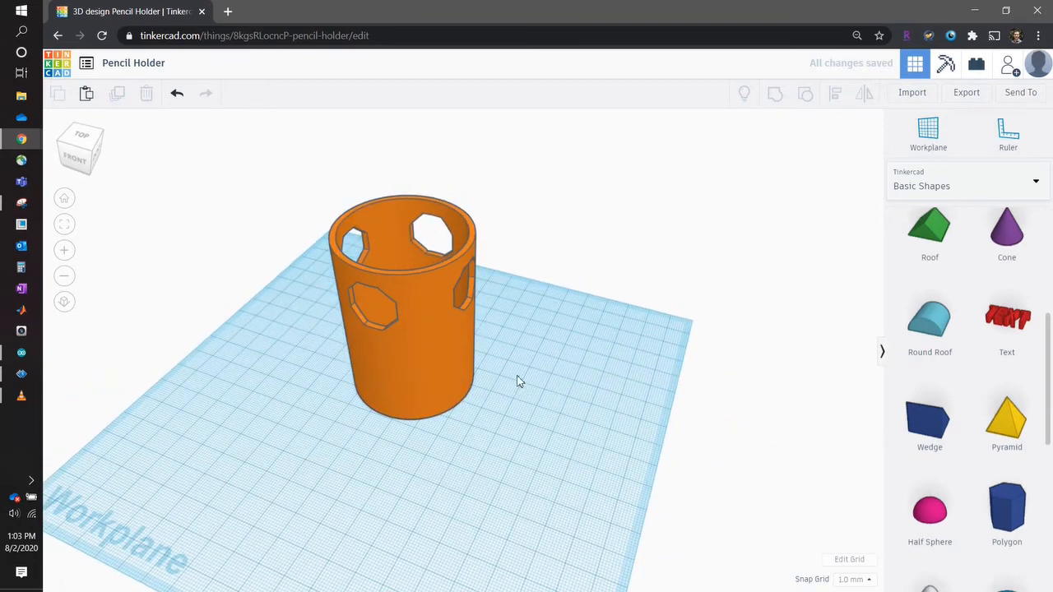
# - Ungroup the holder completely to release both polygon holes from it
pyautogui.click(392, 332)
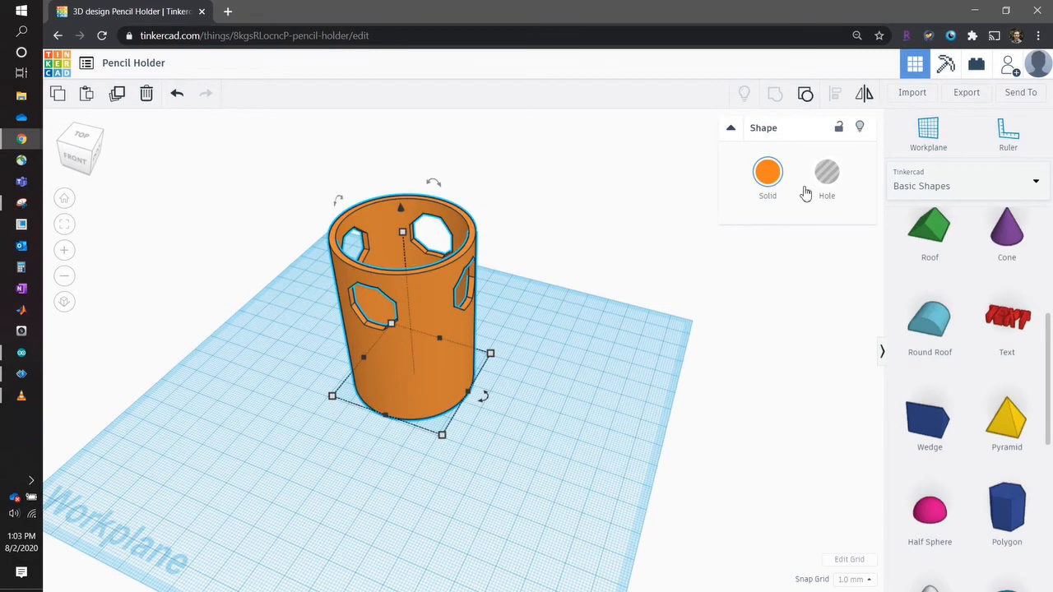
pyautogui.click(806, 95)
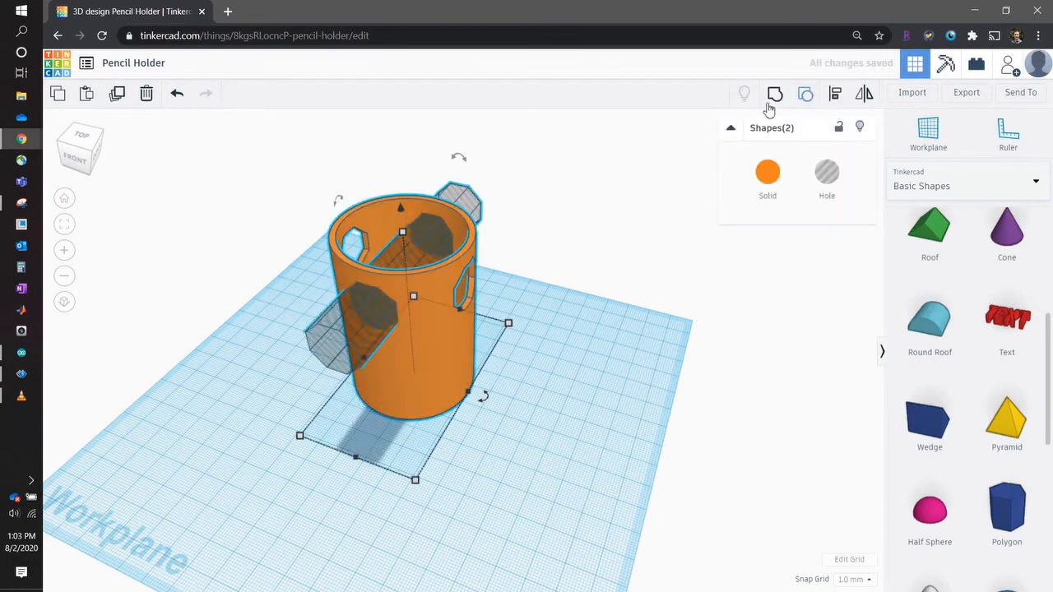
pyautogui.click(564, 400)
# - Group the two crossing polygon holes into one cross-shaped hole, leaving the holder out of the group
pyautogui.click(506, 302)
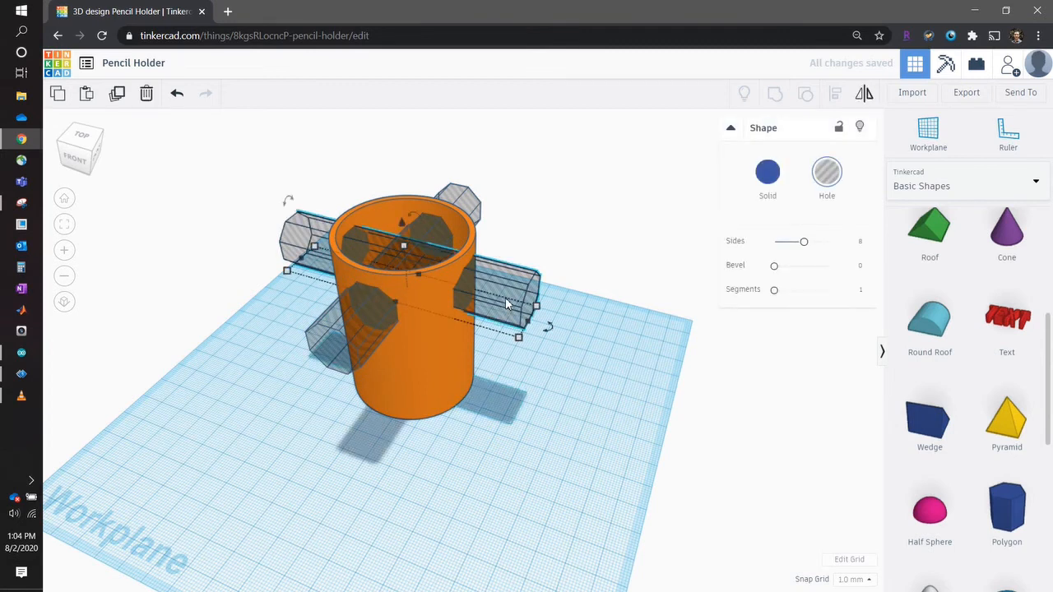
pyautogui.keyDown('shift'); pyautogui.click(328, 344); pyautogui.keyUp('shift')
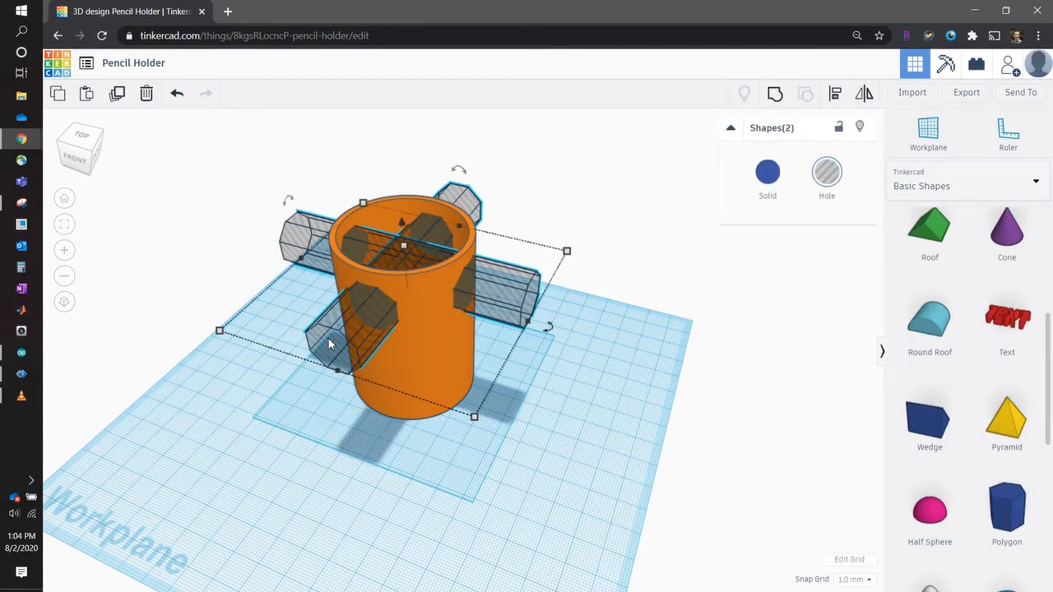
pyautogui.click(774, 95)
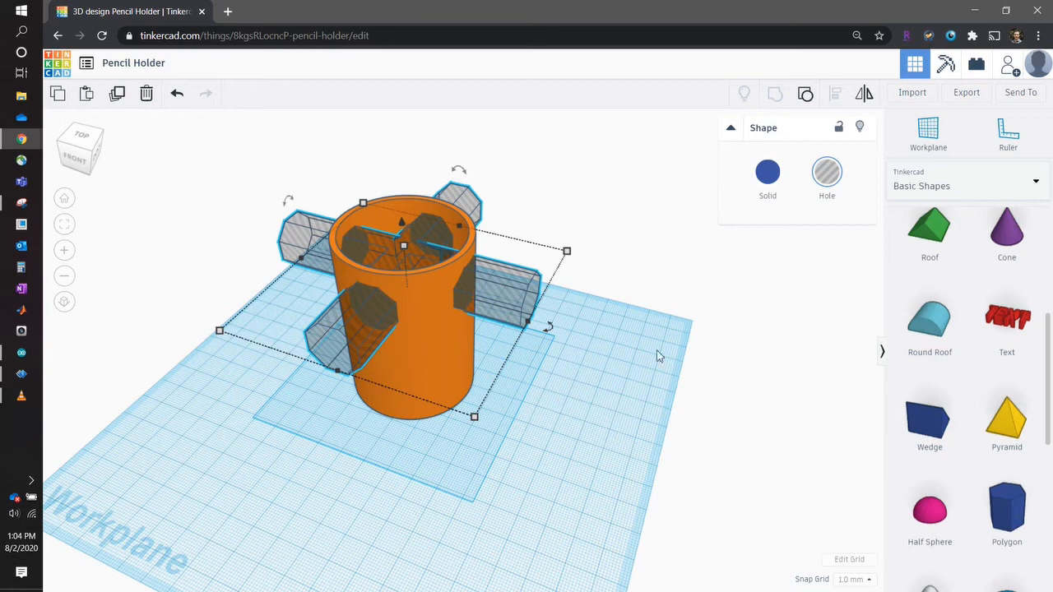
pyautogui.click(614, 246)
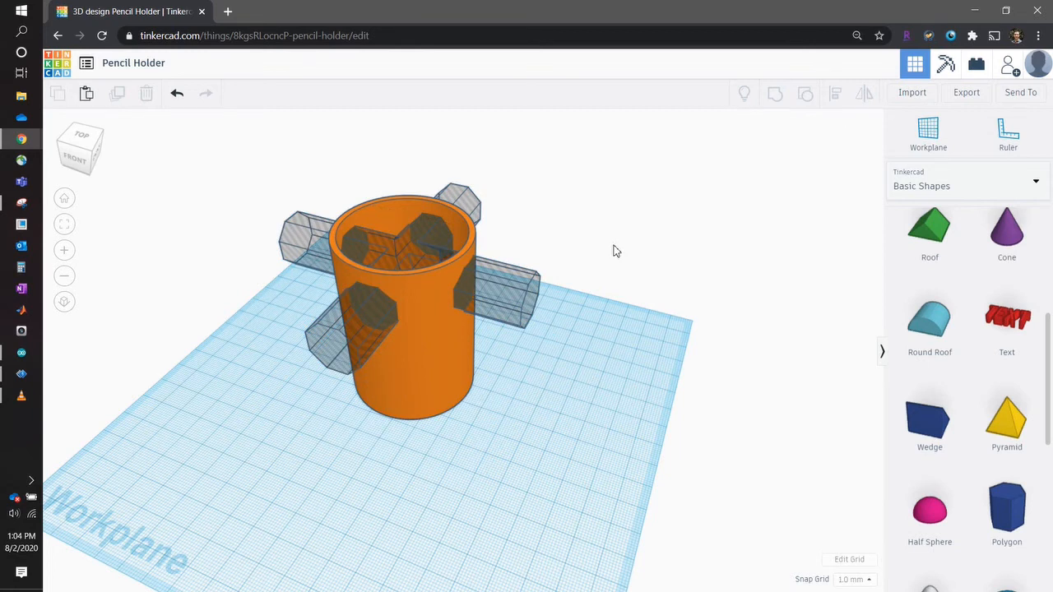
# - Duplicate the cross-shaped hole and lower the copy by 12 mm
pyautogui.click(518, 280)
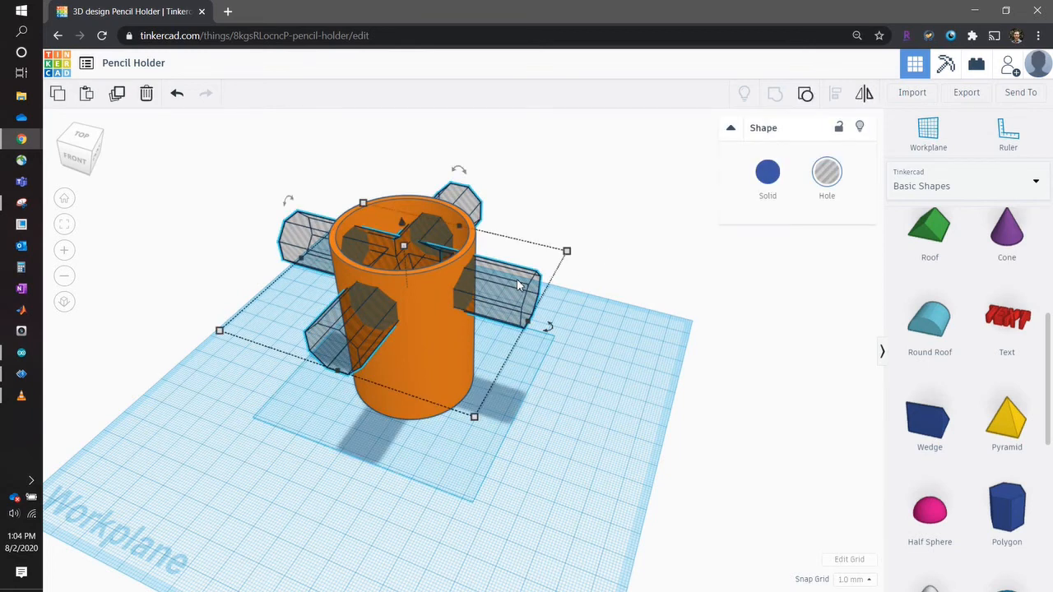
pyautogui.hotkey('ctrl', 'v')
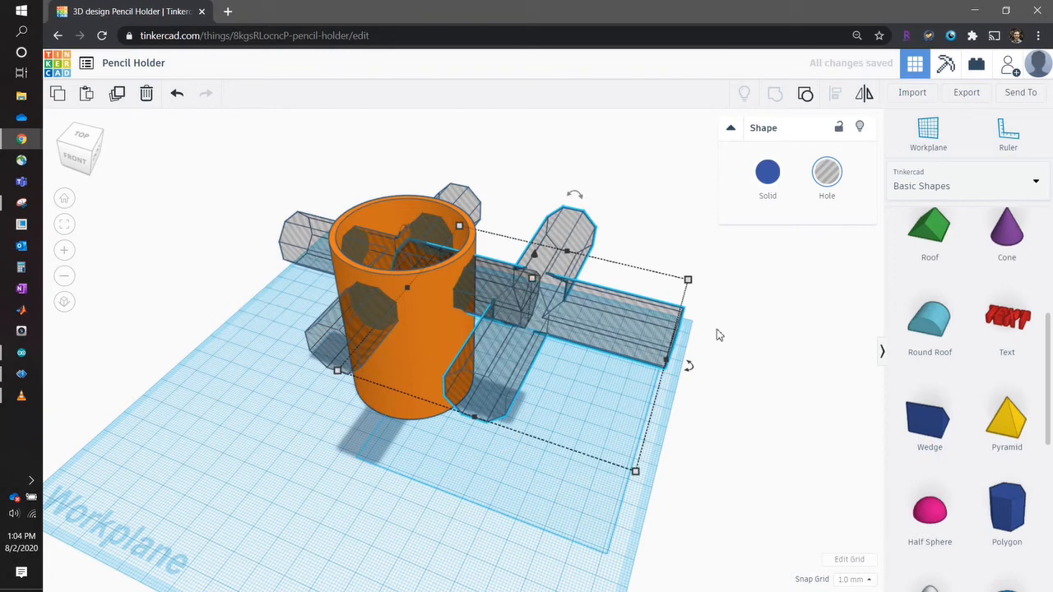
pyautogui.moveTo(623, 344); pyautogui.dragTo(559, 298, button='right')
pyautogui.moveTo(526, 247); pyautogui.dragTo(527, 287)
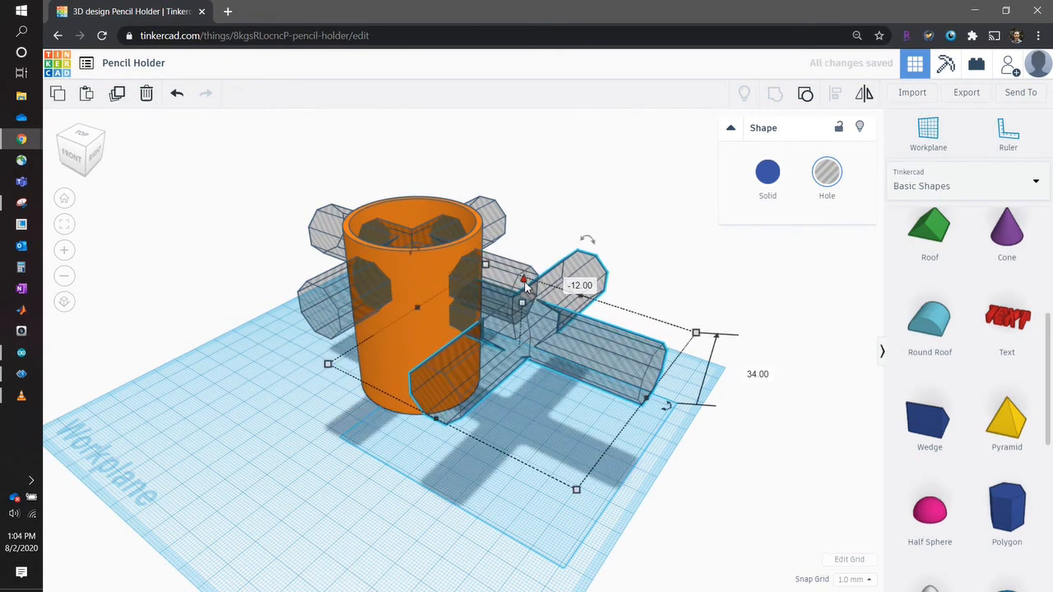
# - Rotate the copied cross-shaped hole 45° about the vertical axis and move it clear of the holder
pyautogui.moveTo(668, 409)
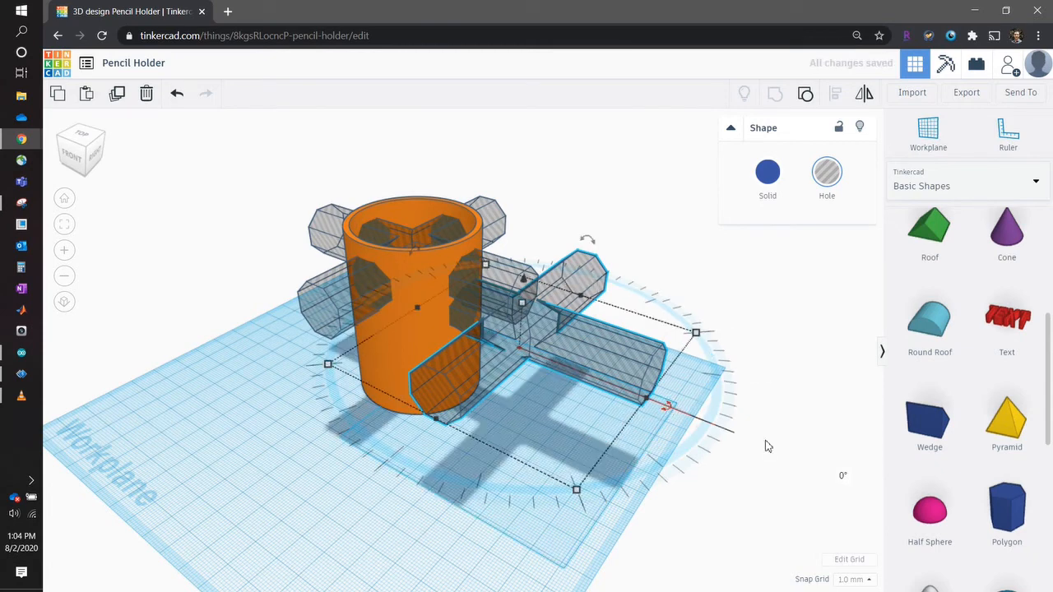
pyautogui.click(846, 478)
pyautogui.press('Return')
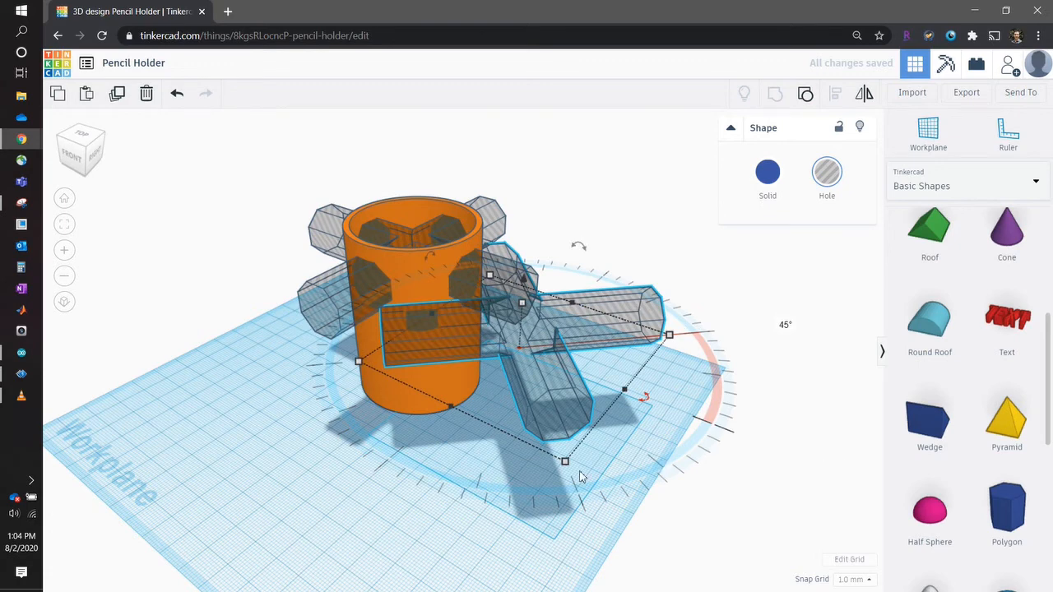
pyautogui.click(337, 539)
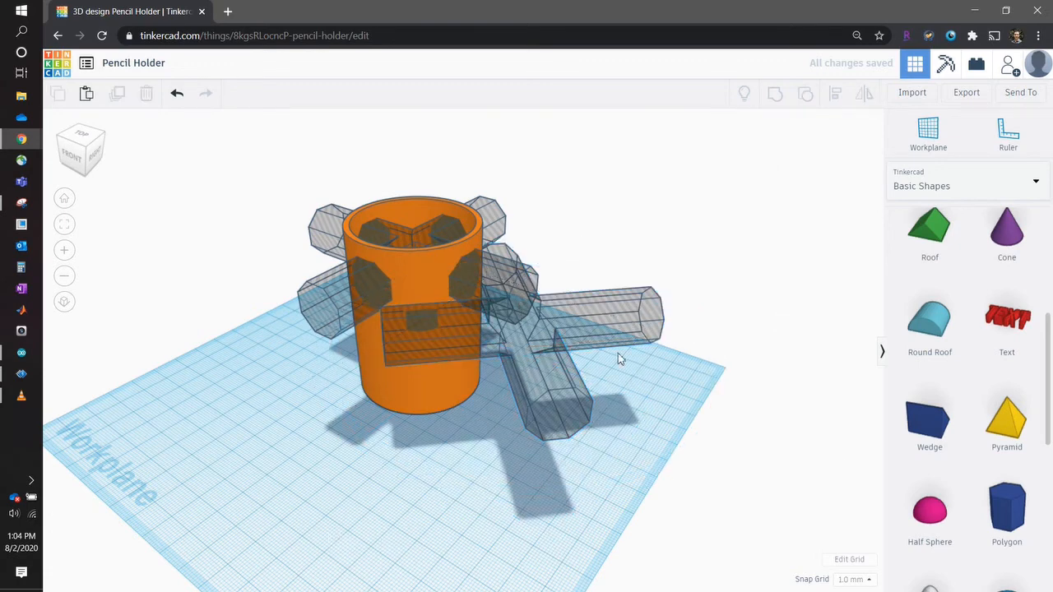
pyautogui.moveTo(581, 383); pyautogui.dragTo(516, 323, button='right')
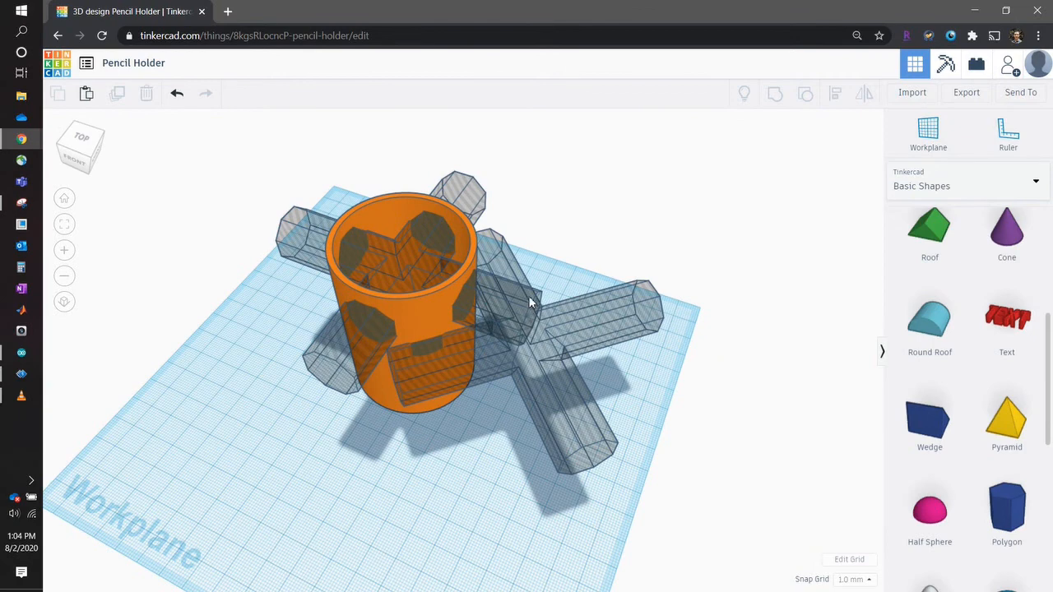
pyautogui.moveTo(584, 326); pyautogui.dragTo(702, 279)
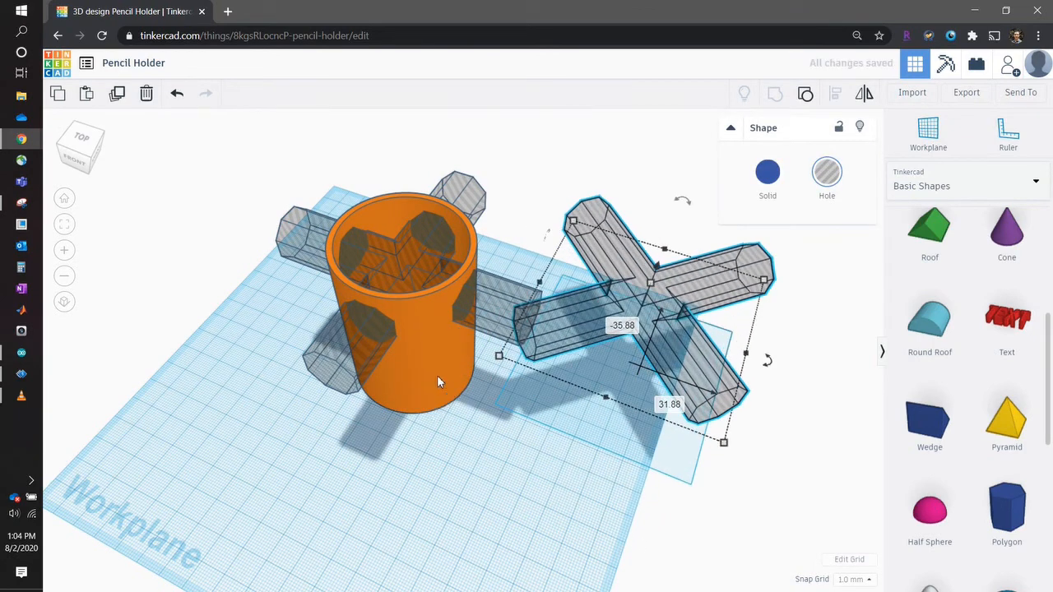
# - Group the holder with the upper cross-shaped hole to cut four octagonal openings through the wall
pyautogui.click(474, 302)
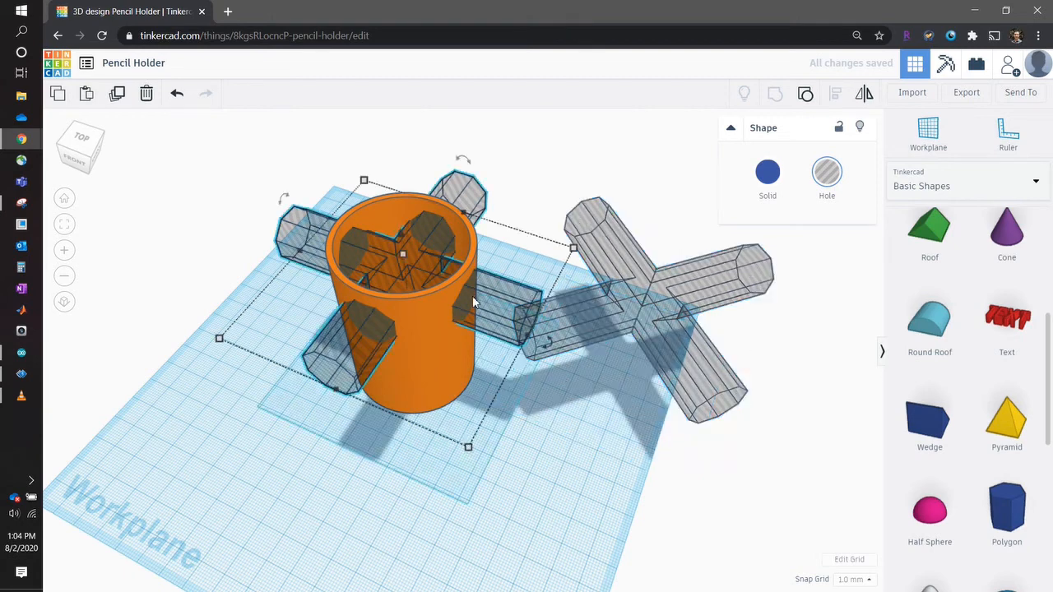
pyautogui.keyDown('shift'); pyautogui.click(428, 358); pyautogui.keyUp('shift')
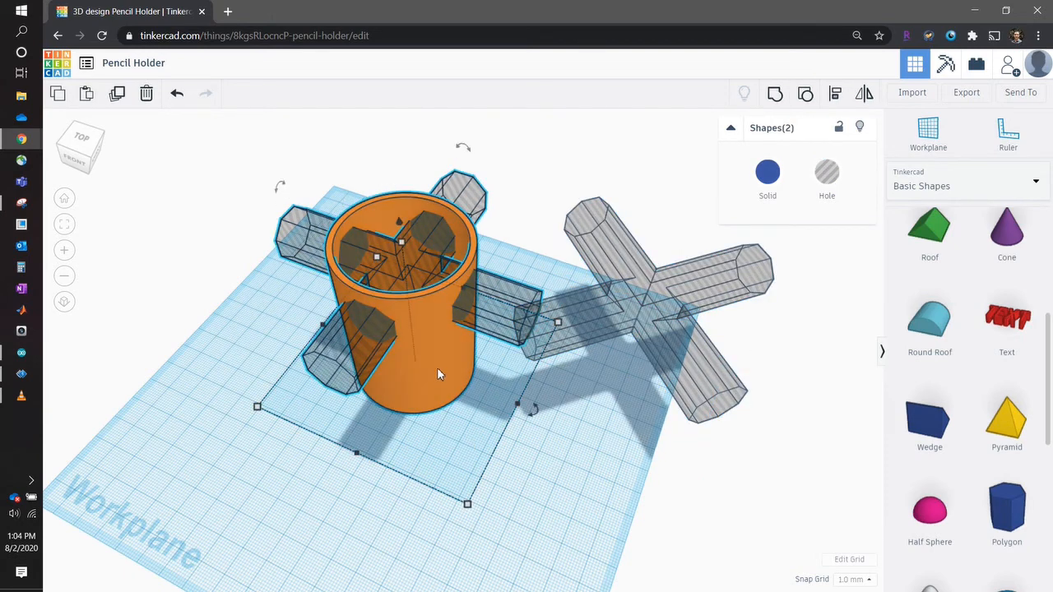
pyautogui.click(774, 95)
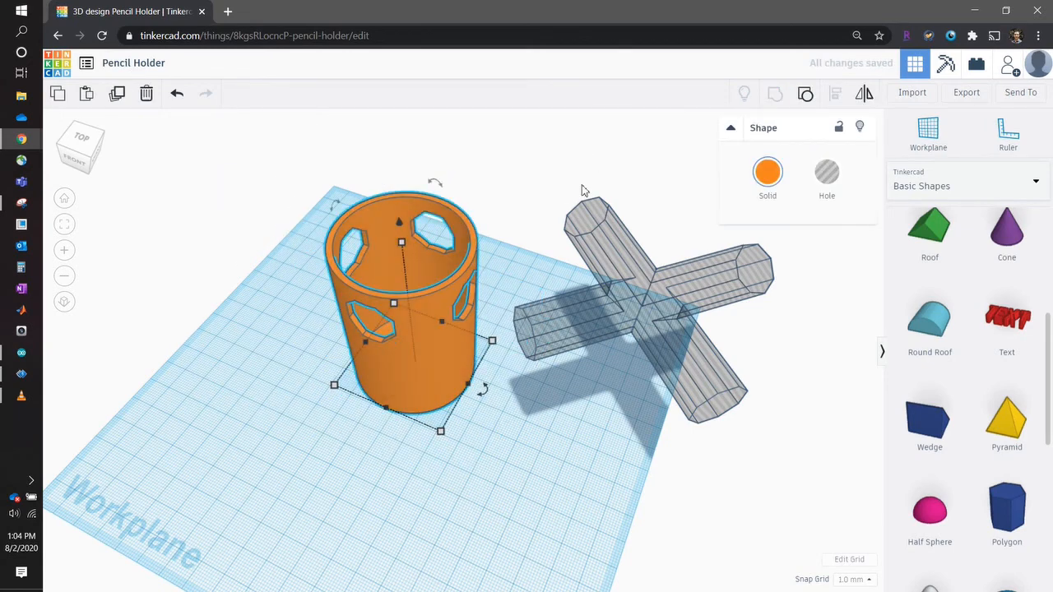
pyautogui.click(600, 182)
# - Align the rotated cross-shaped hole and the holder on their centres in both horizontal directions
pyautogui.click(663, 301)
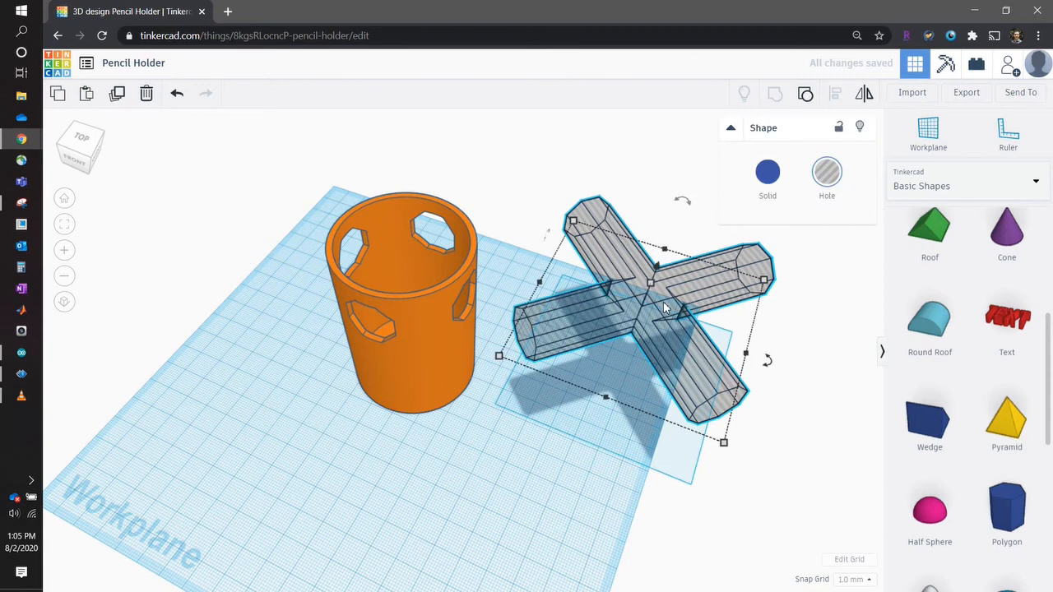
pyautogui.keyDown('shift'); pyautogui.click(442, 362); pyautogui.keyUp('shift')
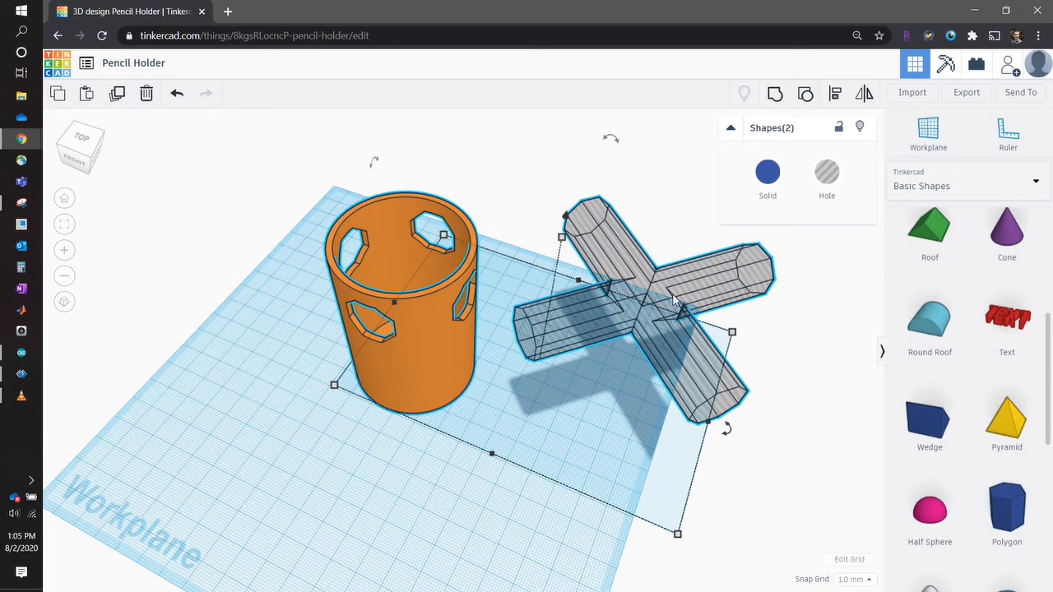
pyautogui.click(834, 94)
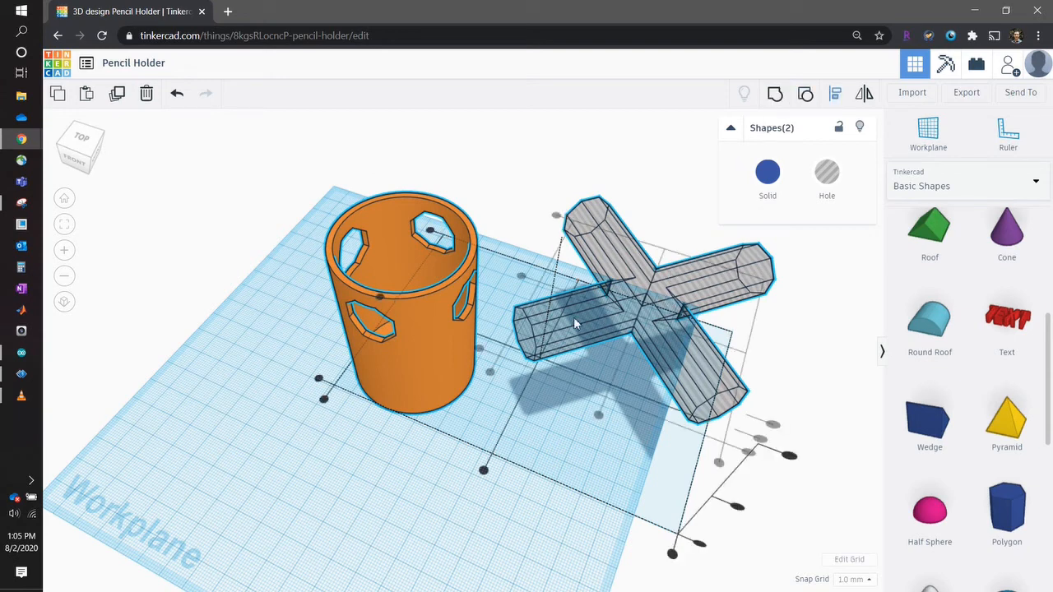
pyautogui.click(484, 470)
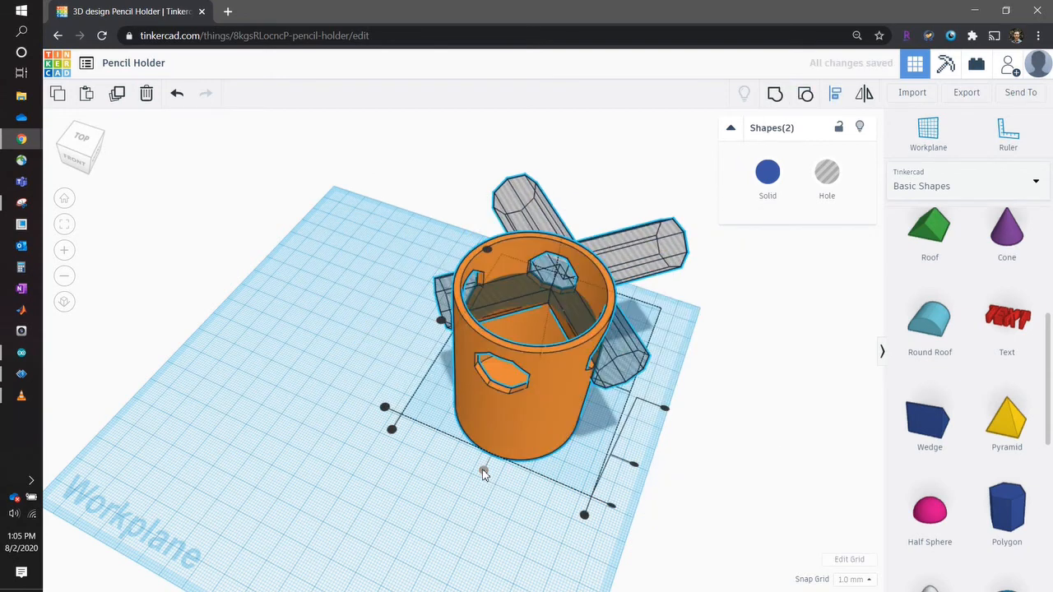
pyautogui.moveTo(683, 488); pyautogui.dragTo(634, 494, button='right')
pyautogui.click(651, 461)
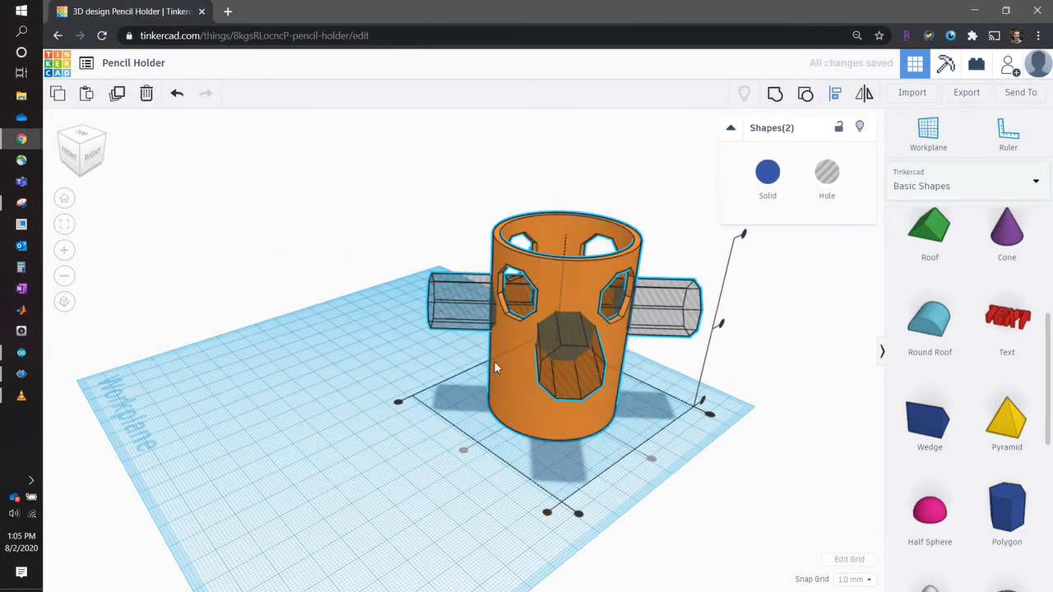
# - Group the holder with the rotated cross-shaped hole to cut a lower, offset ring of four octagonal openings
pyautogui.moveTo(376, 117); pyautogui.dragTo(745, 501)
pyautogui.click(776, 104)
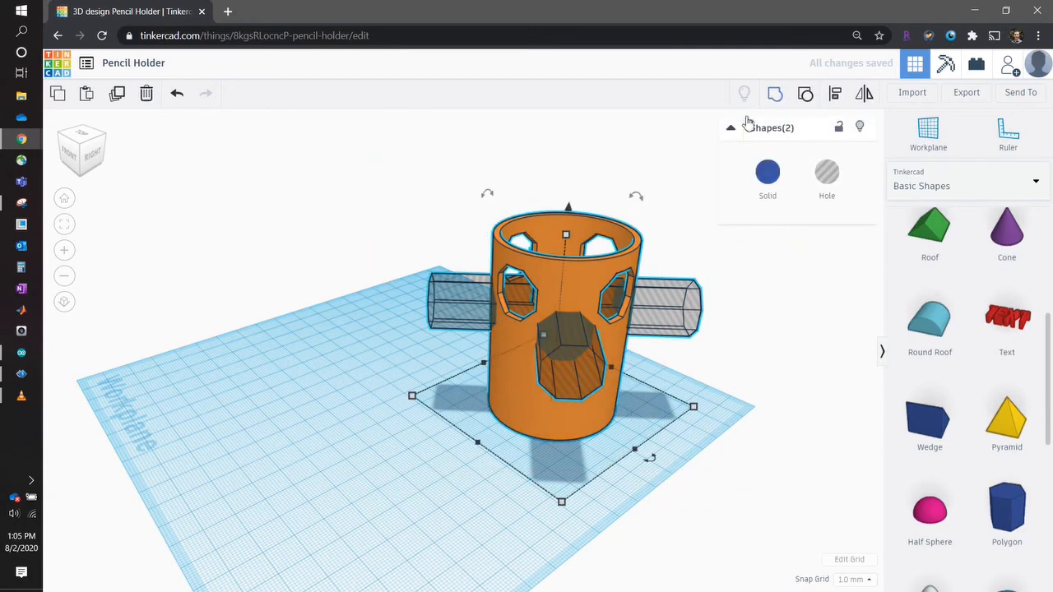
pyautogui.click(366, 270)
pyautogui.moveTo(366, 274)
pyautogui.mouseDown(button='right')
pyautogui.moveTo(526, 296)
pyautogui.moveTo(492, 437)
pyautogui.mouseUp(button='right')
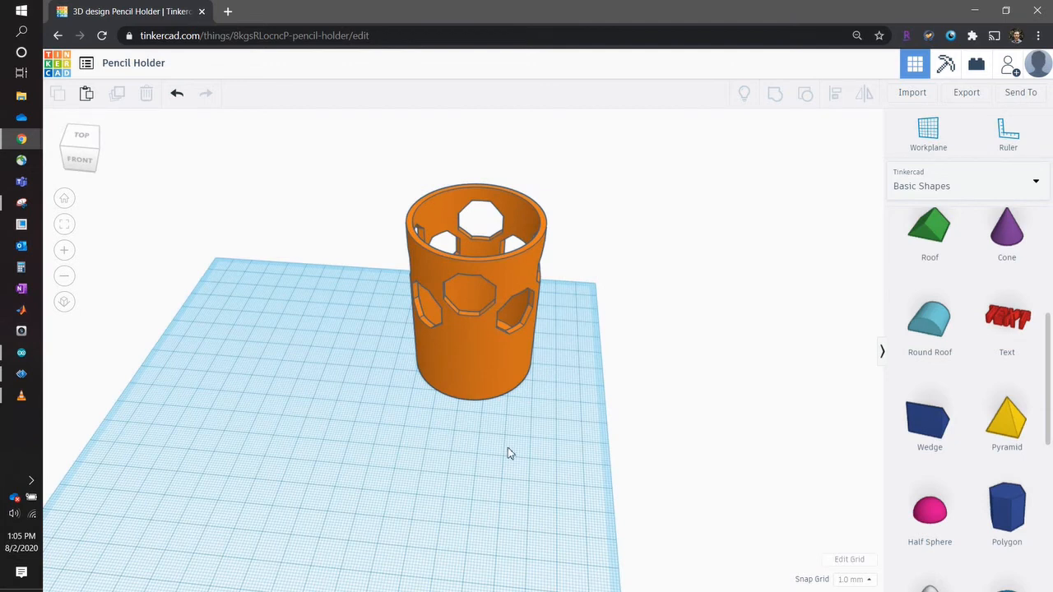
pyautogui.moveTo(497, 437); pyautogui.dragTo(392, 451, button='right')
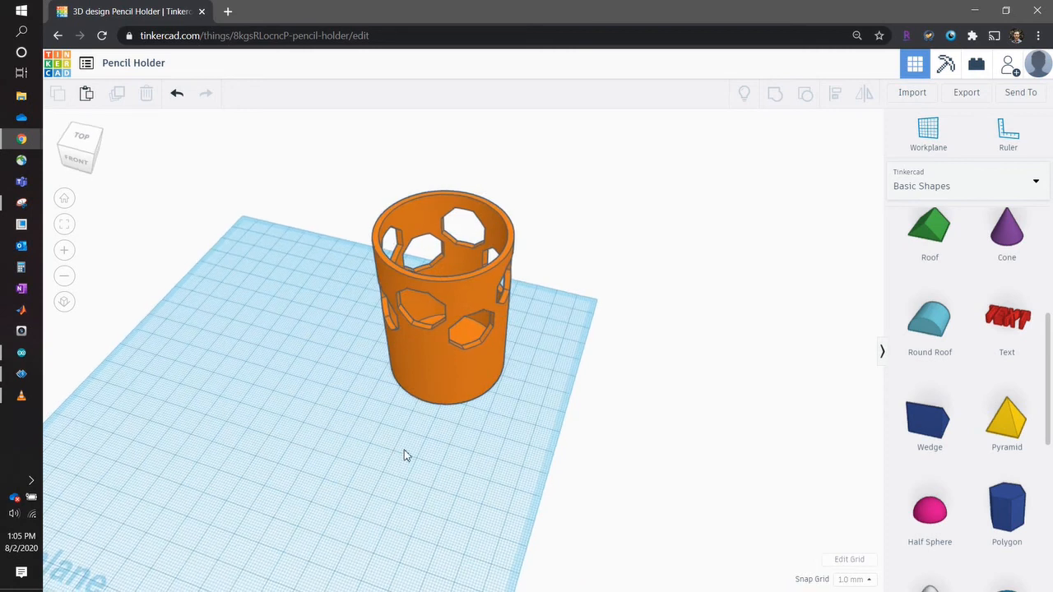
# - Undo both groupings and the alignment so the holder and the two cross-shaped holes are separate again
pyautogui.hotkey('ctrl', 'z')
pyautogui.hotkey('ctrl', 'z')
pyautogui.hotkey('ctrl', 'z')
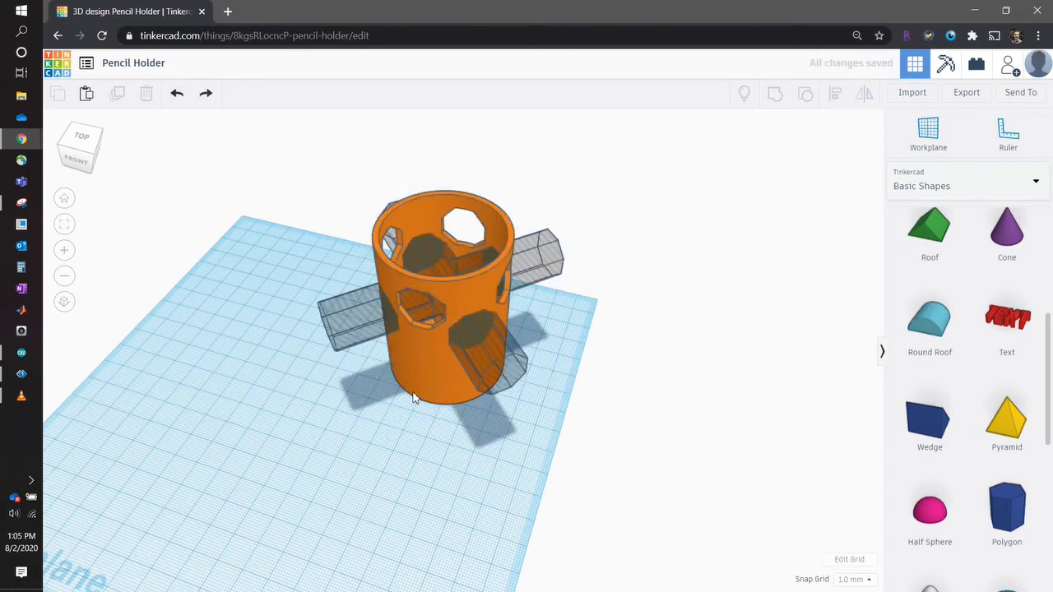
pyautogui.hotkey('ctrl', 'z')
pyautogui.hotkey('ctrl', 'z')
pyautogui.hotkey('ctrl', 'z')
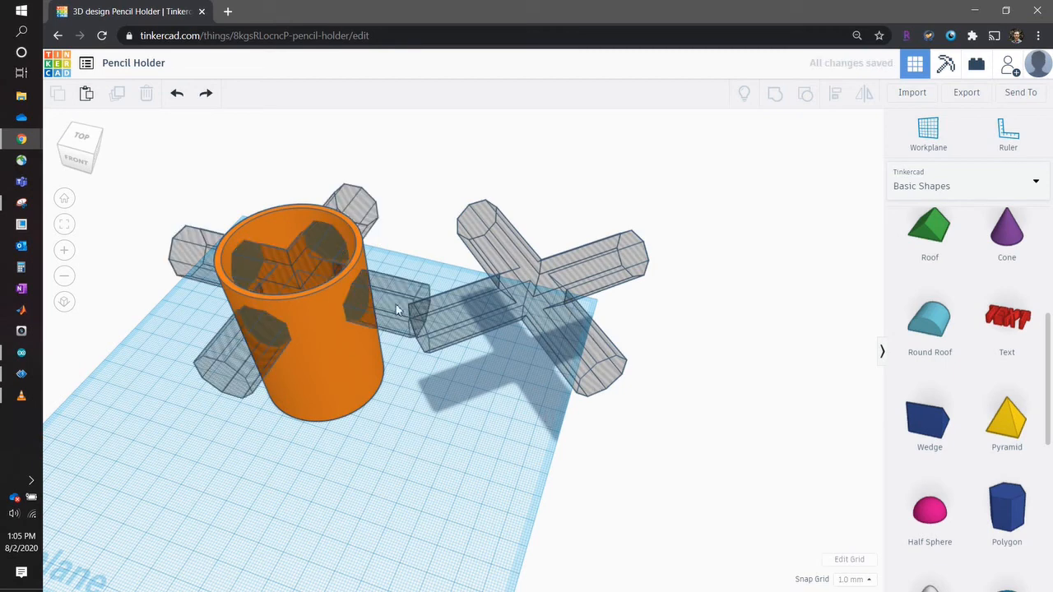
# - Duplicate the rotated cross-shaped hole that lies beside the holder
pyautogui.click(391, 306)
pyautogui.click(564, 319)
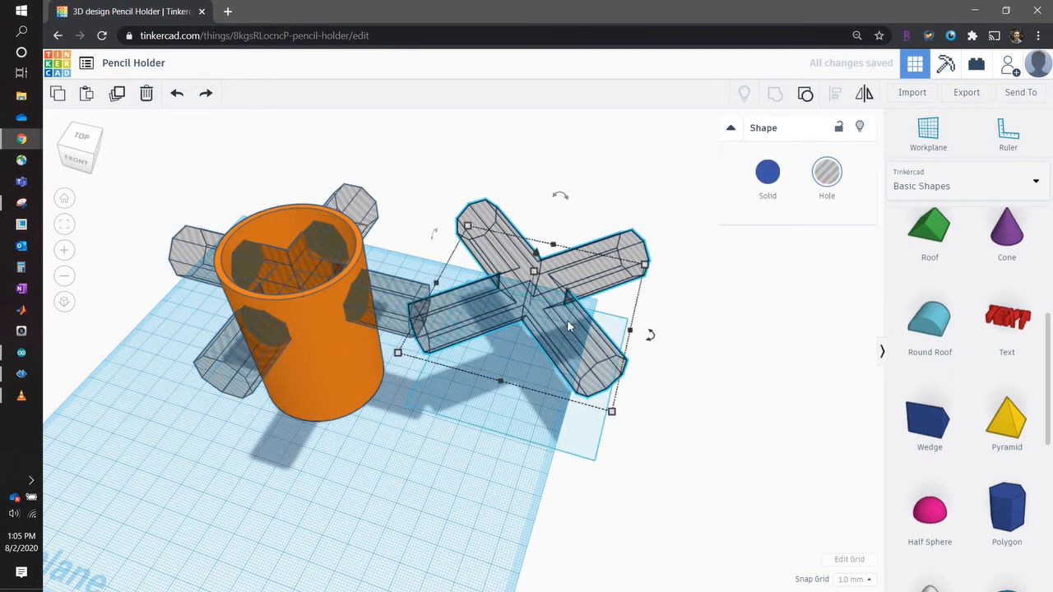
pyautogui.hotkey('ctrl', 'c')
pyautogui.hotkey('ctrl', 'v')
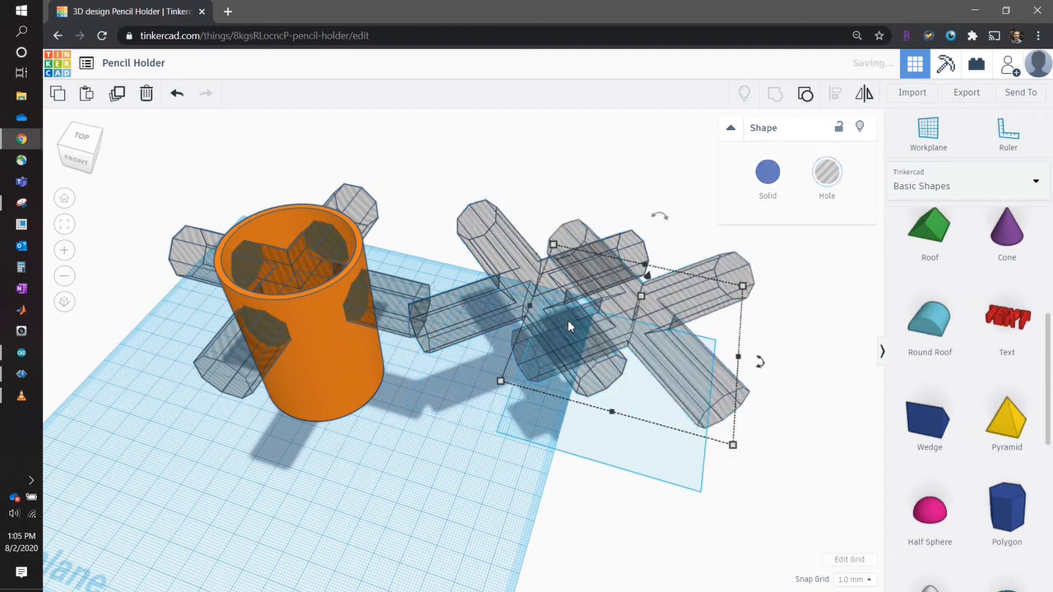
# - Rotate the duplicated cross-shaped hole about the vertical axis so its arms are staggered against those of the original
pyautogui.moveTo(483, 392); pyautogui.dragTo(464, 344, button='right')
pyautogui.moveTo(695, 405); pyautogui.dragTo(741, 477, button='right')
pyautogui.moveTo(756, 377); pyautogui.dragTo(764, 376)
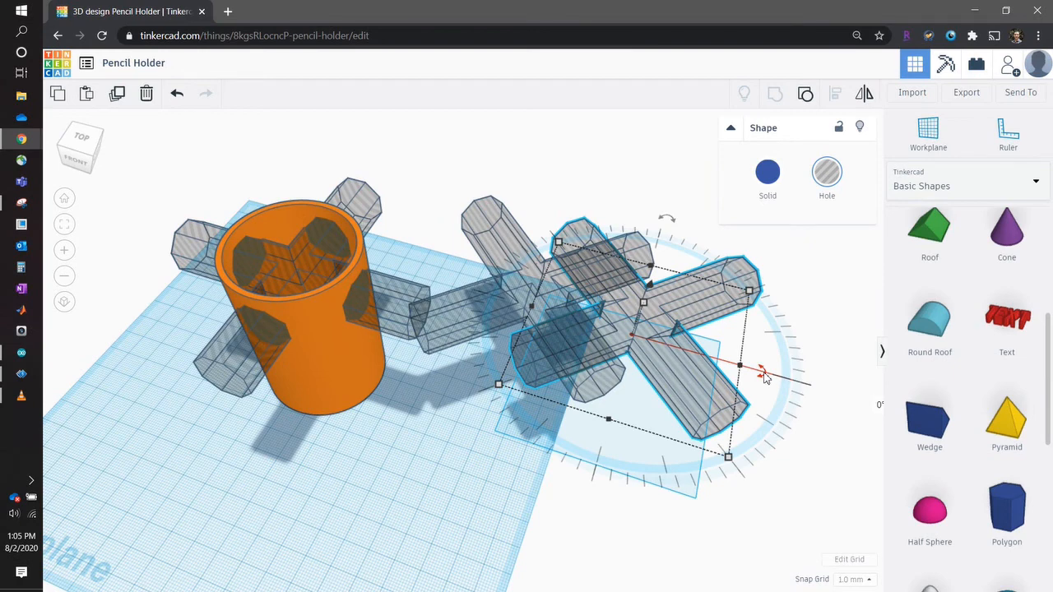
pyautogui.click(765, 377)
pyautogui.click(765, 377)
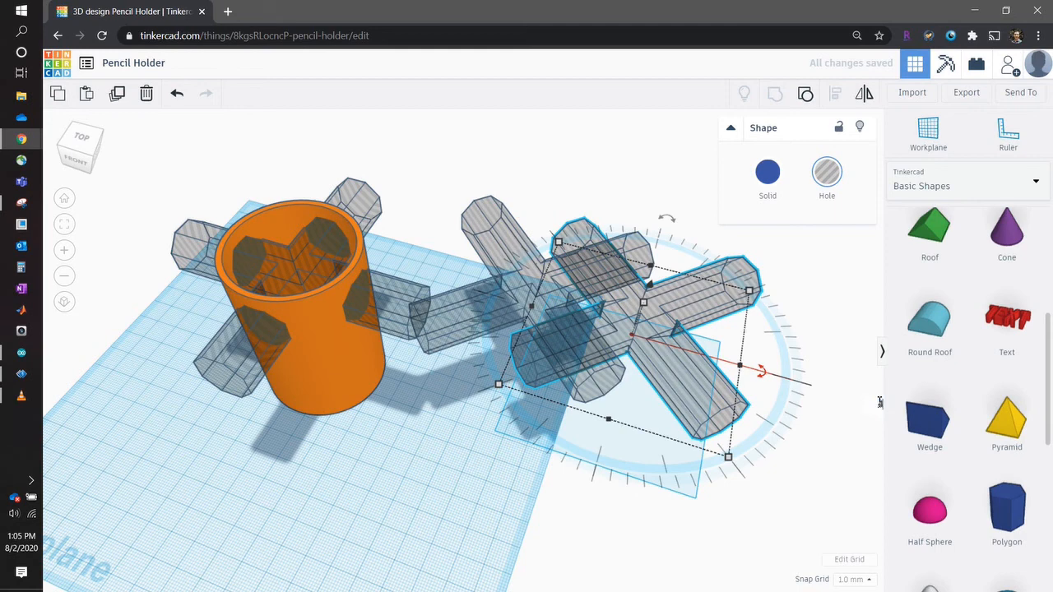
pyautogui.moveTo(879, 407); pyautogui.dragTo(880, 398)
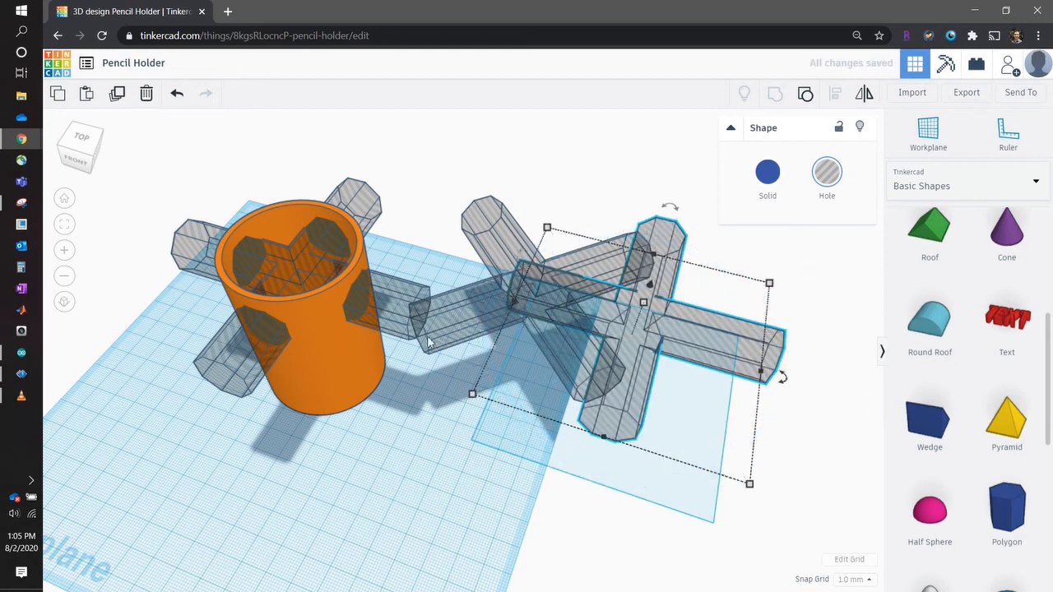
# - Lower the newly rotated cross-shaped hole by 12 mm
pyautogui.moveTo(576, 341); pyautogui.dragTo(653, 286, button='right')
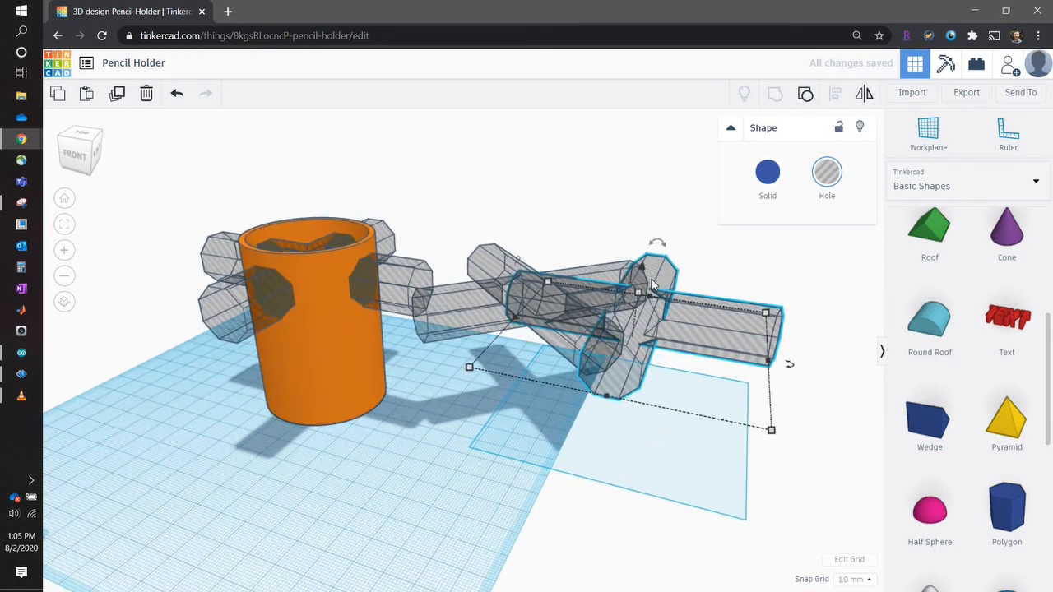
pyautogui.moveTo(644, 274); pyautogui.dragTo(640, 307)
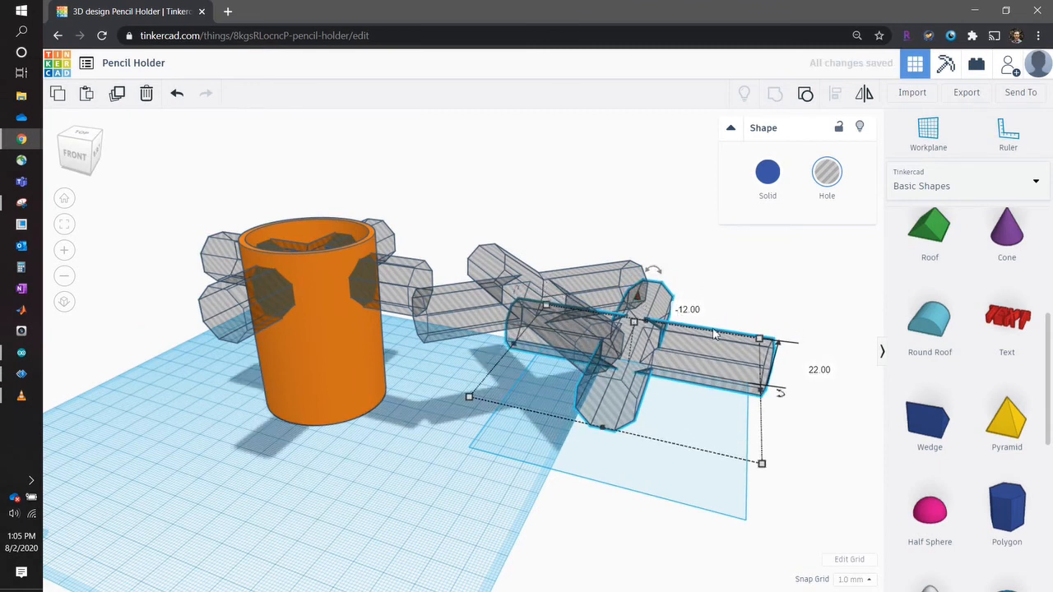
pyautogui.click(756, 283)
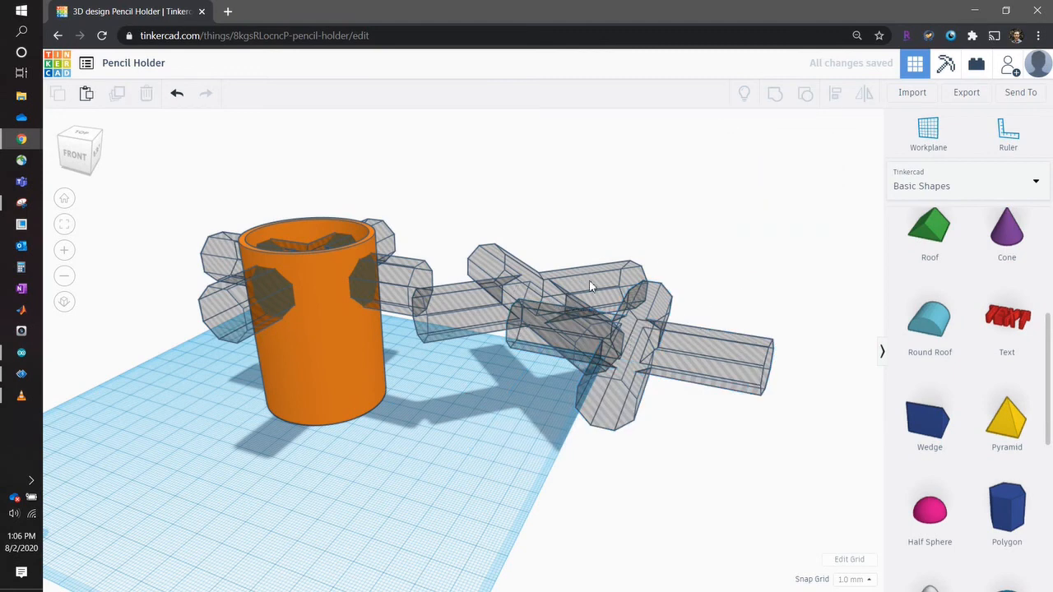
# - Make a copy of the lowered cross-shaped hole beside it
pyautogui.click(698, 351)
pyautogui.hotkey('ctrl', 'c')
pyautogui.hotkey('ctrl', 'v')
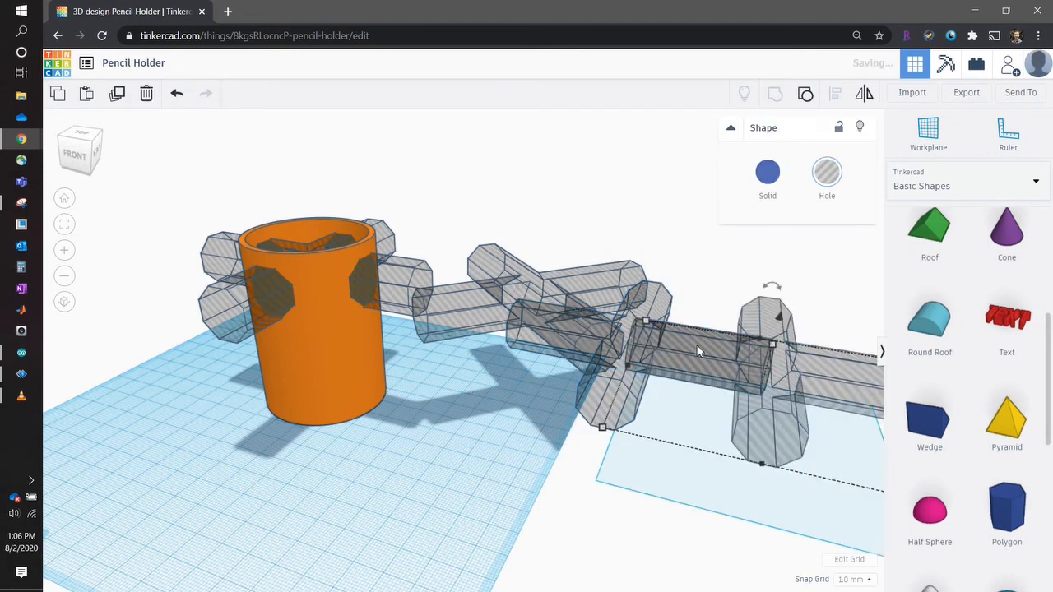
pyautogui.moveTo(786, 348); pyautogui.dragTo(692, 296, button='middle')
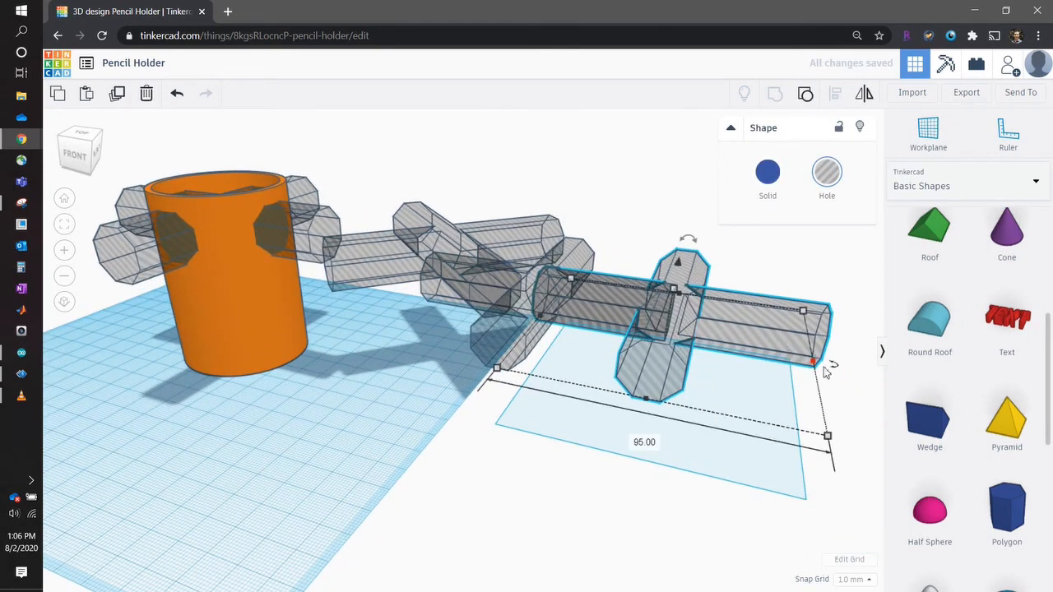
# - Rotate the newest cross-shaped hole about the vertical axis to stagger its arms, and lower it for the bottom ring
pyautogui.scroll(2, 761, 398)
pyautogui.scroll(-5, 781, 395)
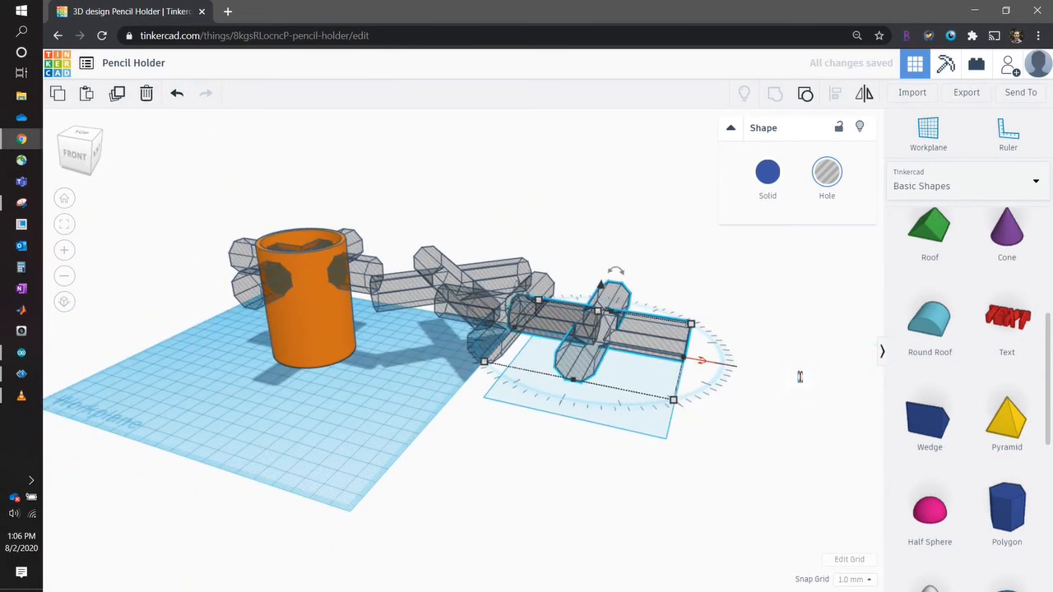
pyautogui.press('Return')
pyautogui.moveTo(639, 321); pyautogui.dragTo(629, 356, button='right')
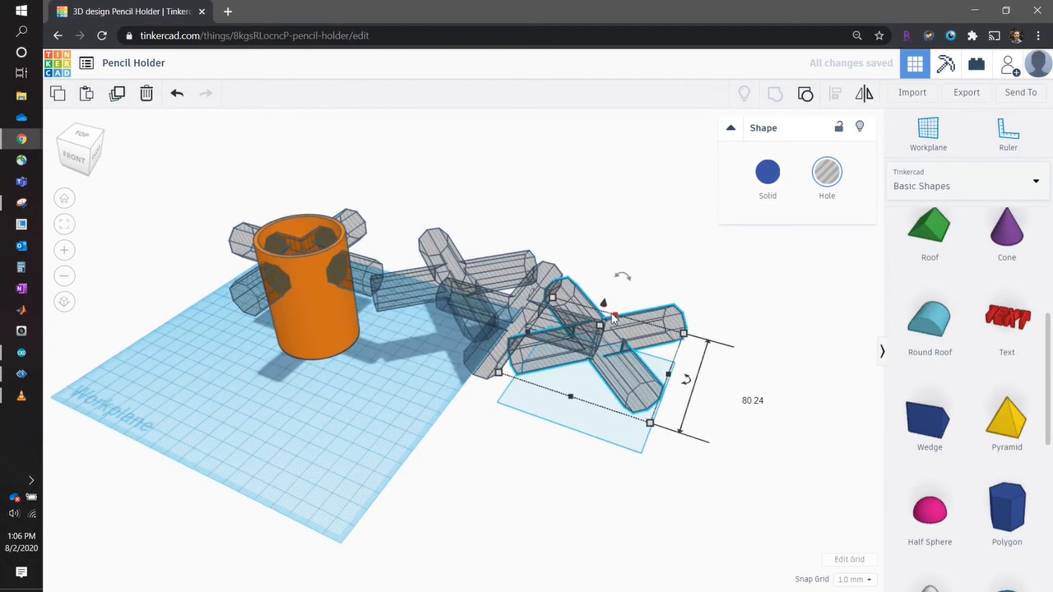
pyautogui.moveTo(605, 307); pyautogui.dragTo(602, 331)
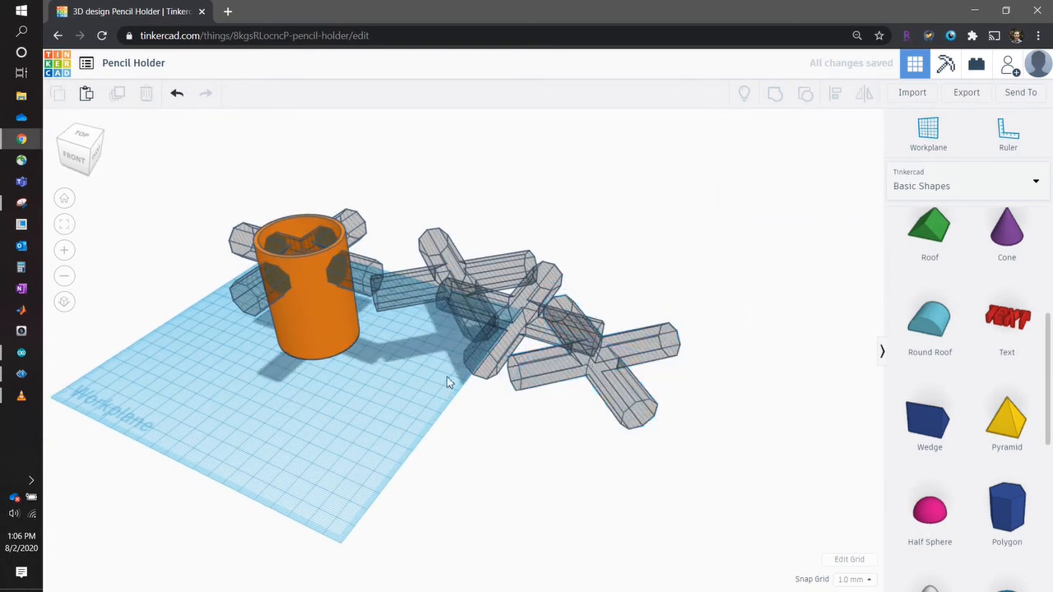
# - Group the holder with the cross-shaped hole passing through it to cut the top ring of octagonal openings
pyautogui.click(353, 280)
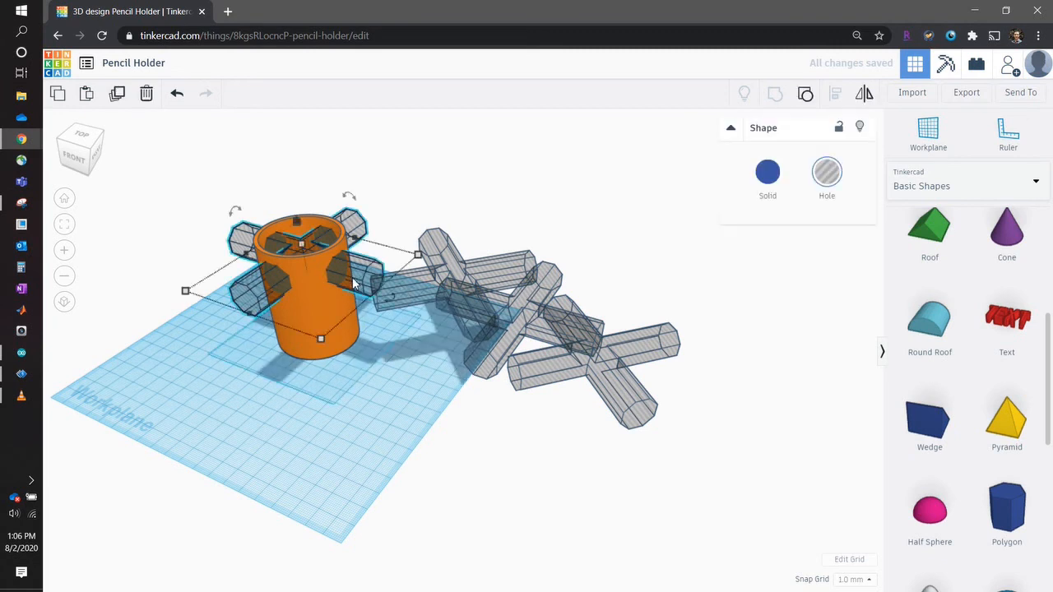
pyautogui.keyDown('shift'); pyautogui.click(337, 339); pyautogui.keyUp('shift')
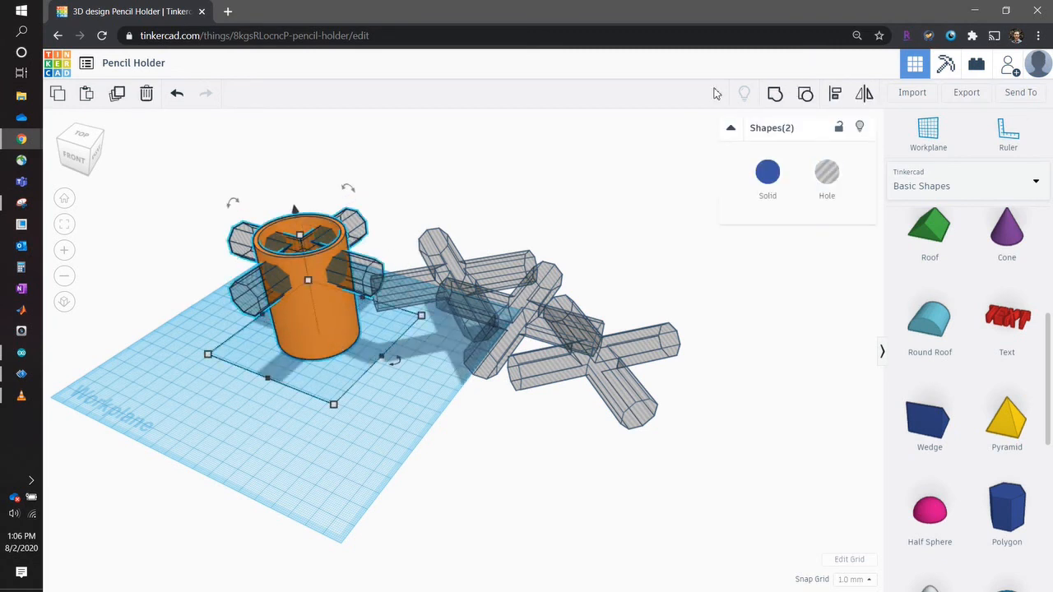
pyautogui.click(774, 94)
pyautogui.click(424, 182)
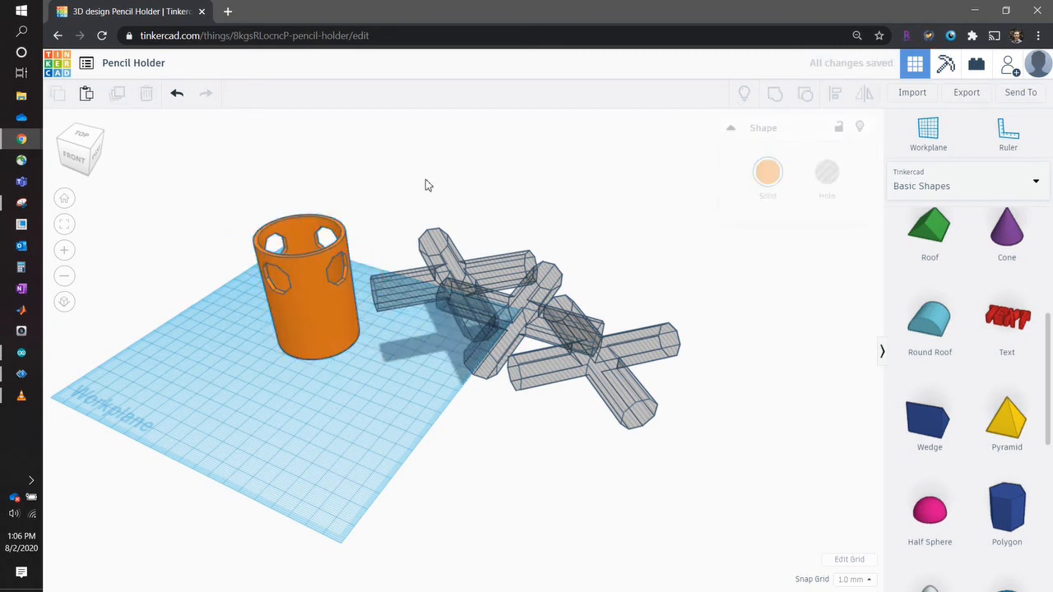
# - Align the holder and the nearest cross-shaped hole on their centres in both horizontal directions
pyautogui.click(420, 282)
pyautogui.keyDown('shift'); pyautogui.click(318, 318); pyautogui.keyUp('shift')
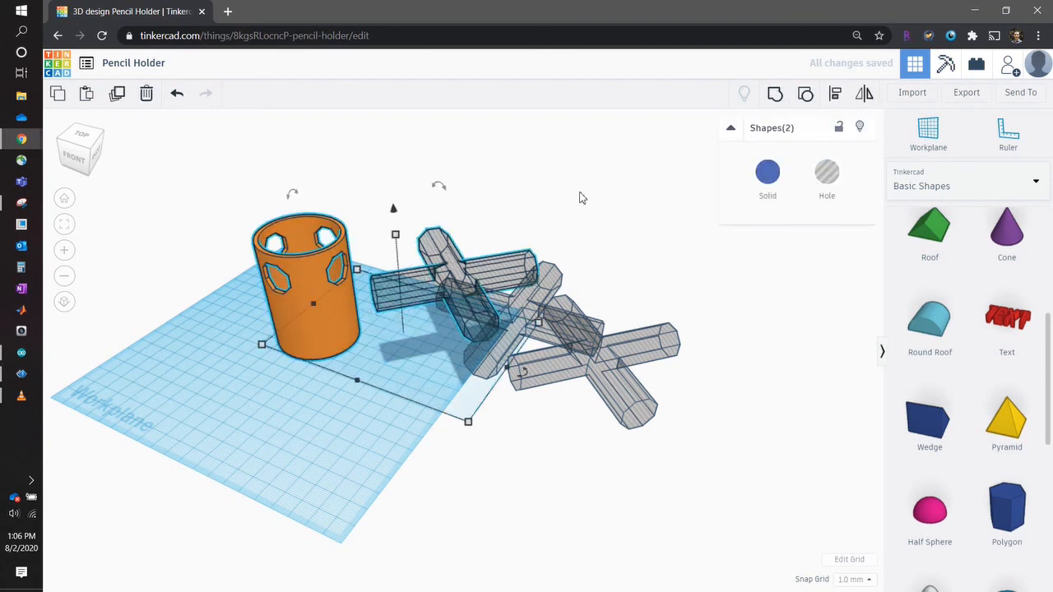
pyautogui.click(835, 95)
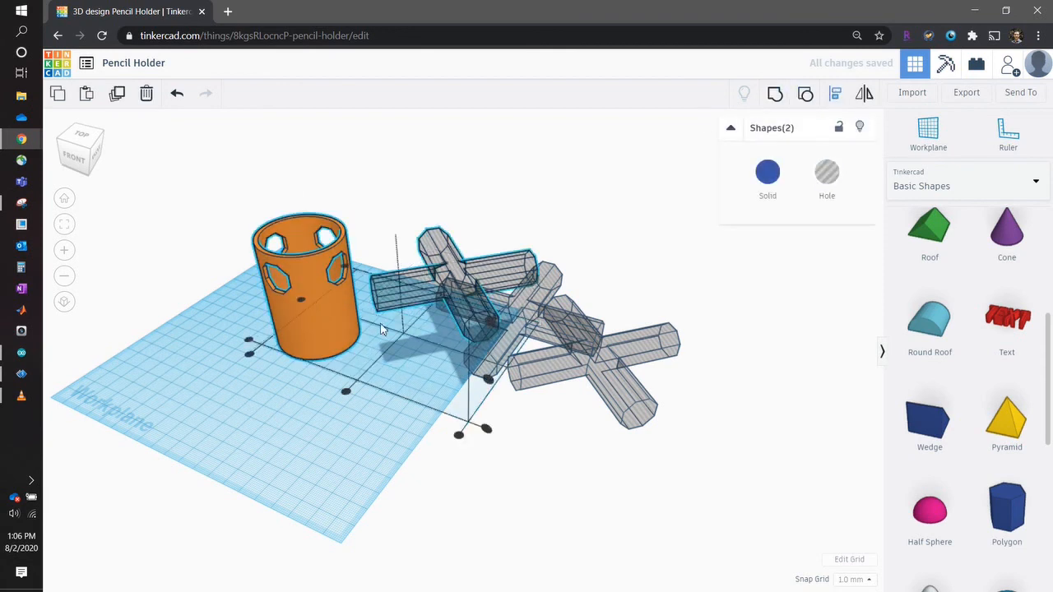
pyautogui.click(348, 392)
pyautogui.click(254, 447)
pyautogui.moveTo(257, 448); pyautogui.dragTo(301, 419, button='right')
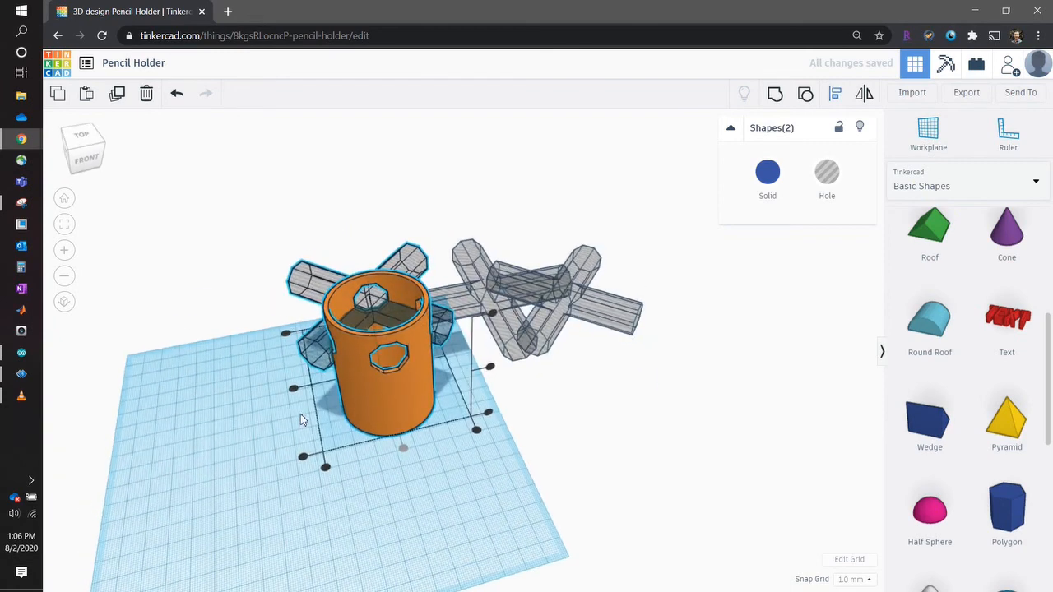
pyautogui.click(293, 390)
pyautogui.click(345, 484)
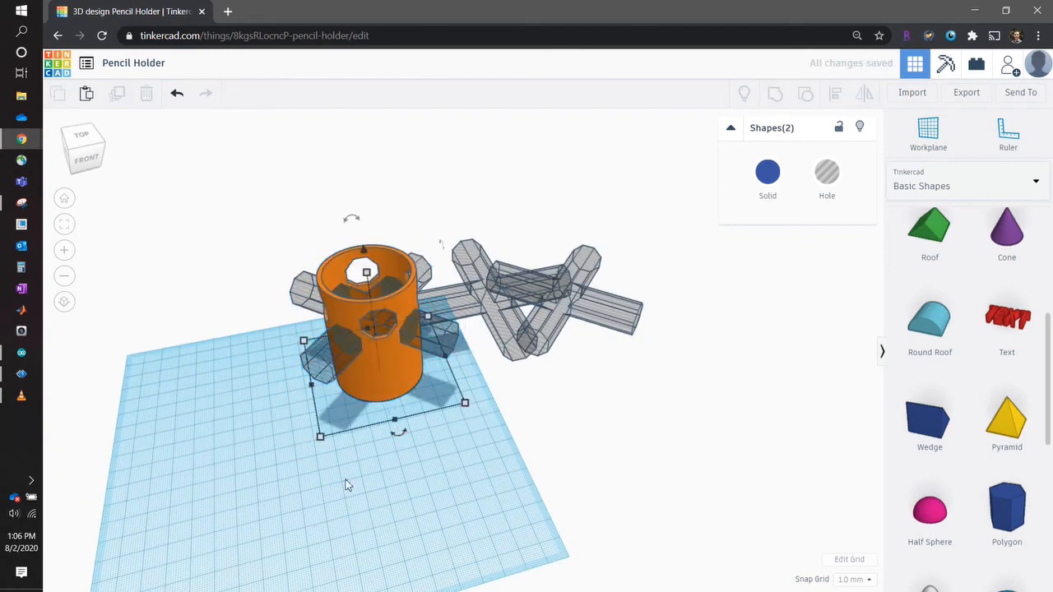
# - Group the holder with the centred cross-shaped hole to cut the second, offset ring of octagonal openings
pyautogui.click(326, 368)
pyautogui.keyDown('shift'); pyautogui.click(369, 398); pyautogui.keyUp('shift')
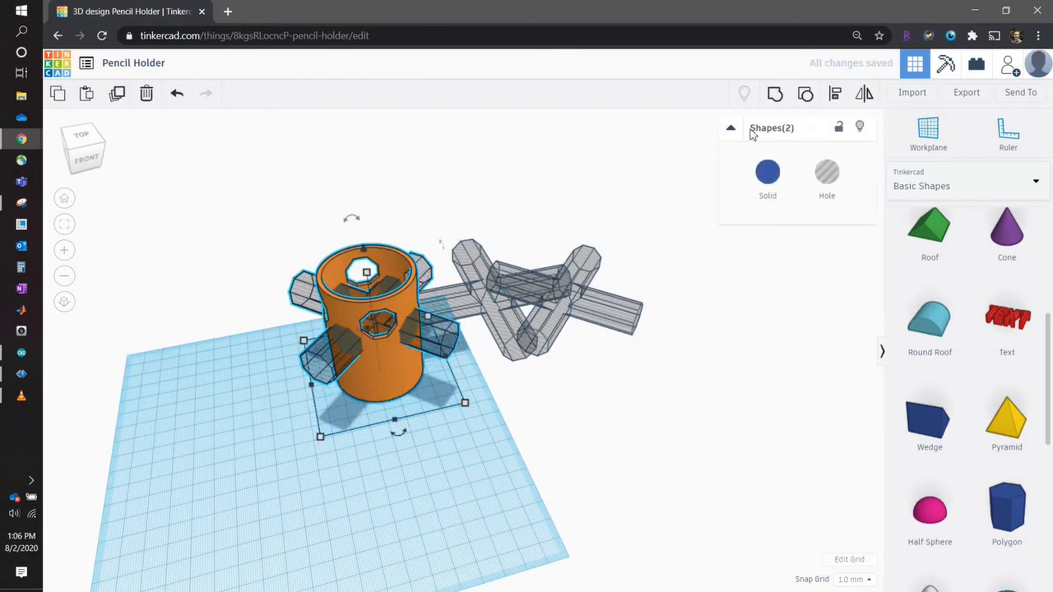
pyautogui.click(774, 92)
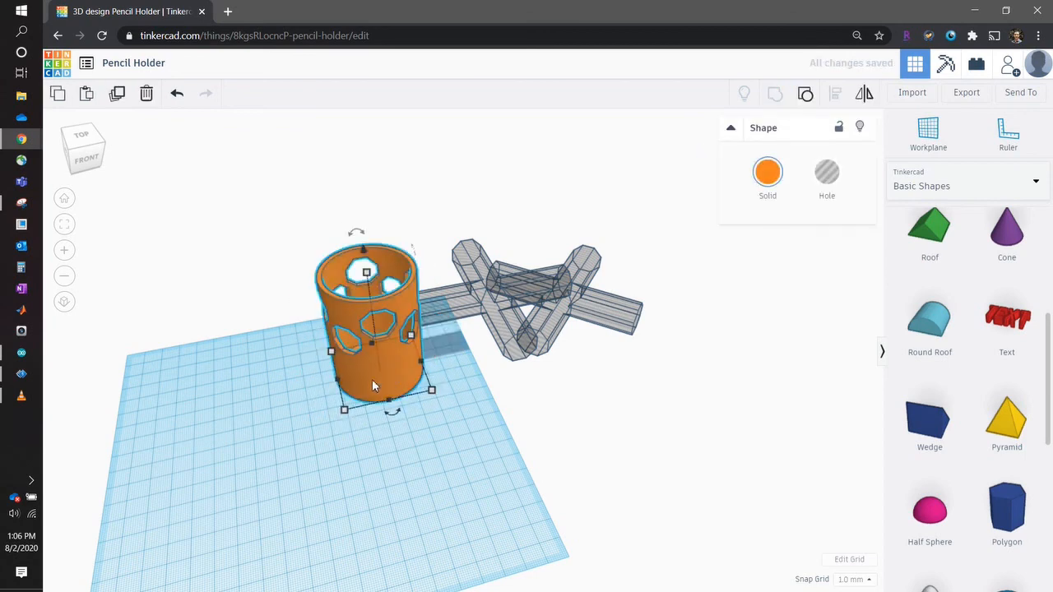
# - Centre the holder and the third cross-shaped hole on each other horizontally, and group them to cut the third ring of openings
pyautogui.moveTo(372, 379); pyautogui.dragTo(264, 476)
pyautogui.moveTo(453, 306); pyautogui.dragTo(357, 337)
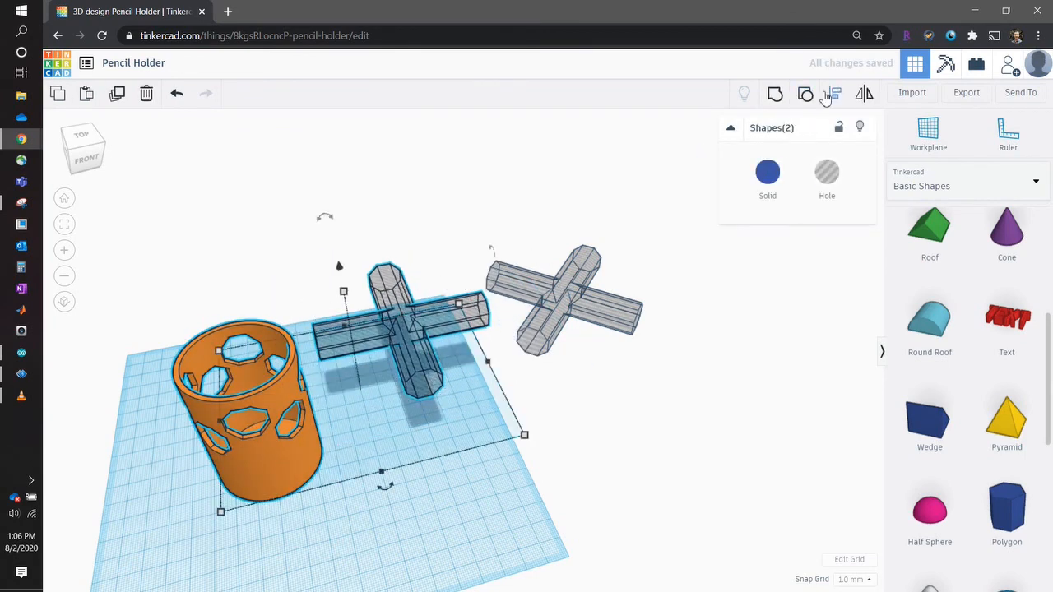
pyautogui.click(830, 95)
pyautogui.click(383, 486)
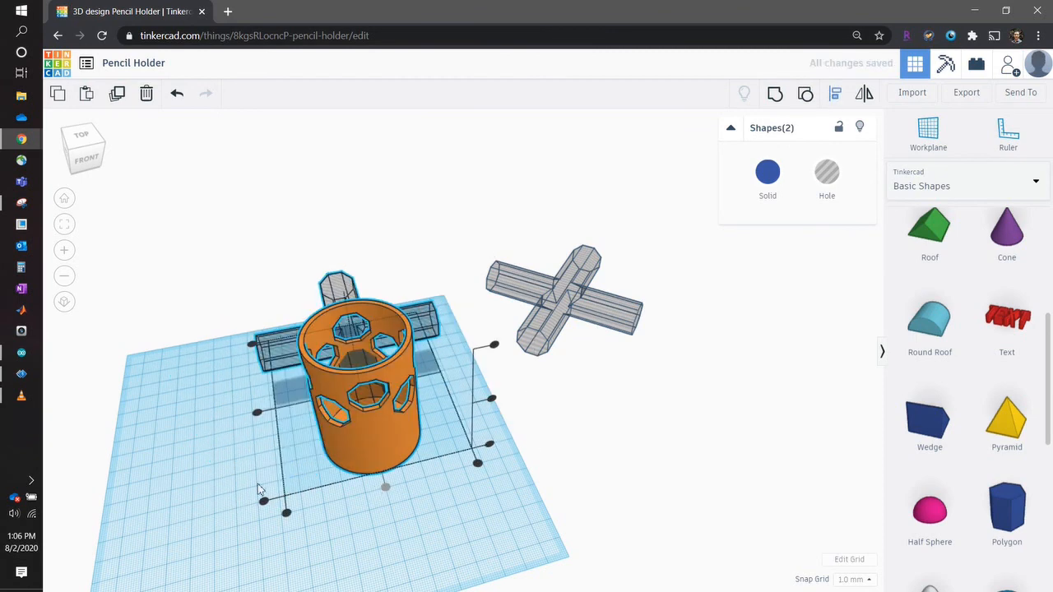
pyautogui.click(259, 414)
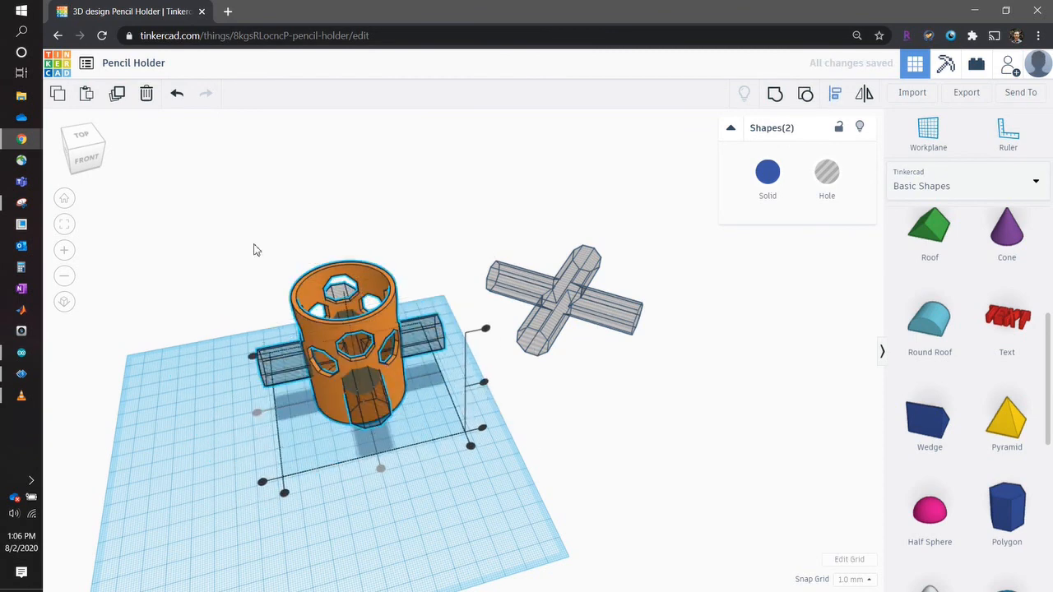
pyautogui.click(778, 95)
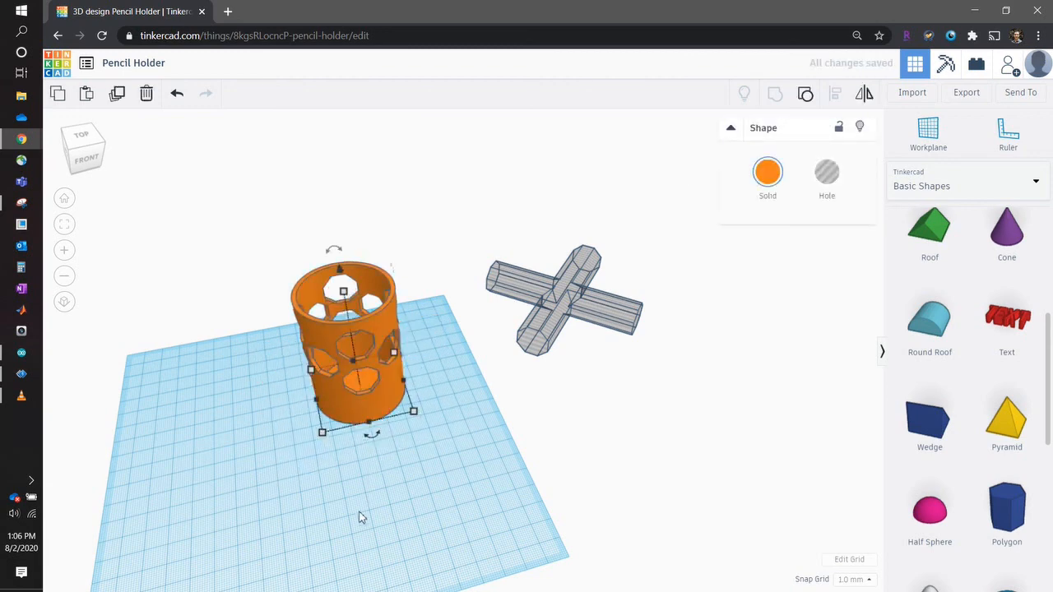
# - Centre the holder and the last cross-shaped hole in both horizontal directions, and group them to cut the lowest ring of openings
pyautogui.moveTo(383, 385); pyautogui.dragTo(278, 466)
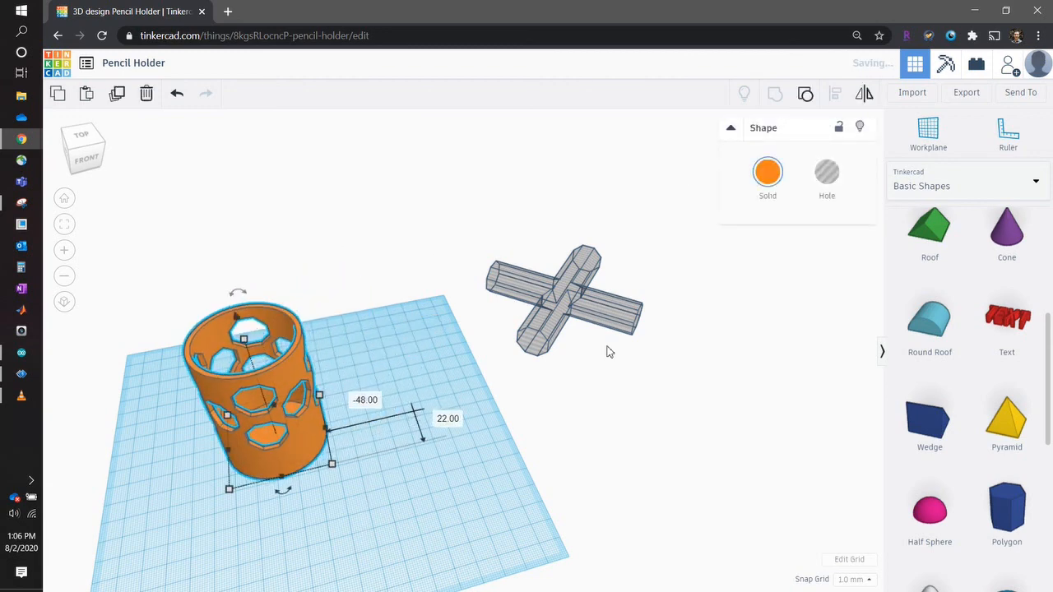
pyautogui.click(556, 321)
pyautogui.keyDown('shift'); pyautogui.click(297, 440); pyautogui.keyUp('shift')
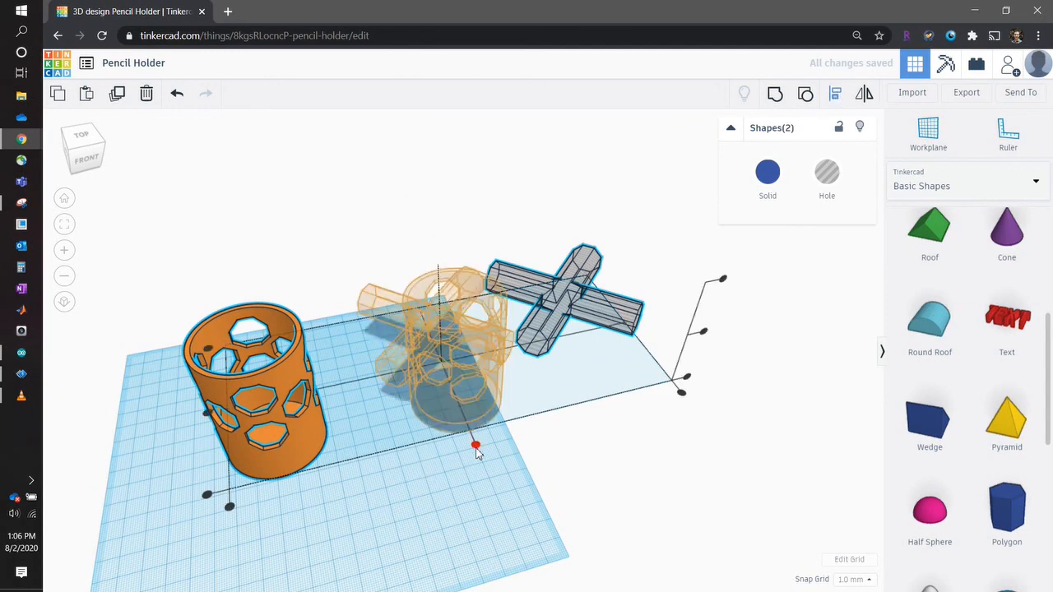
pyautogui.click(476, 445)
pyautogui.click(358, 381)
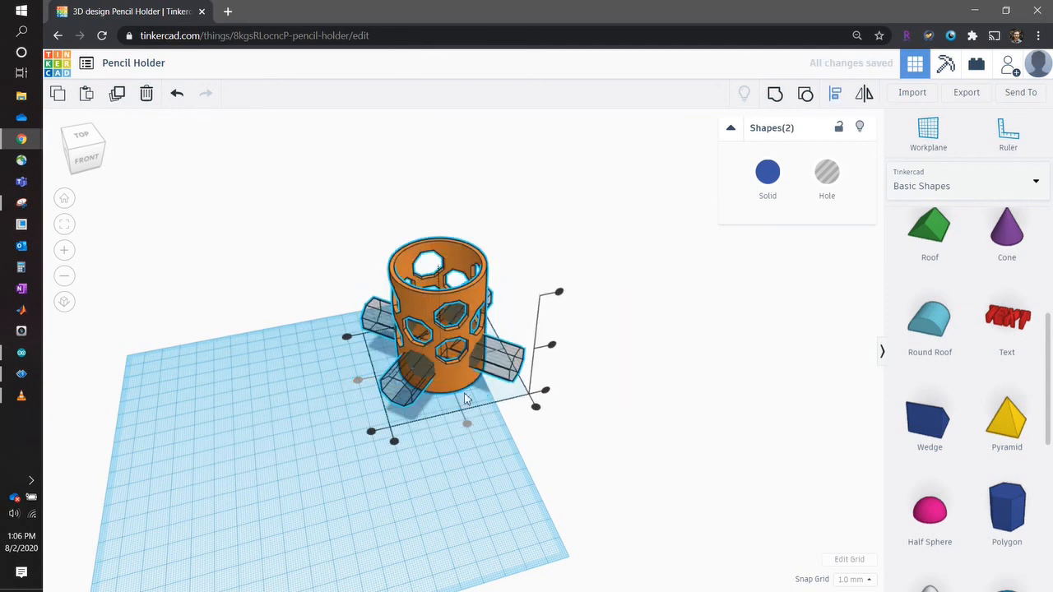
pyautogui.click(783, 99)
pyautogui.click(670, 404)
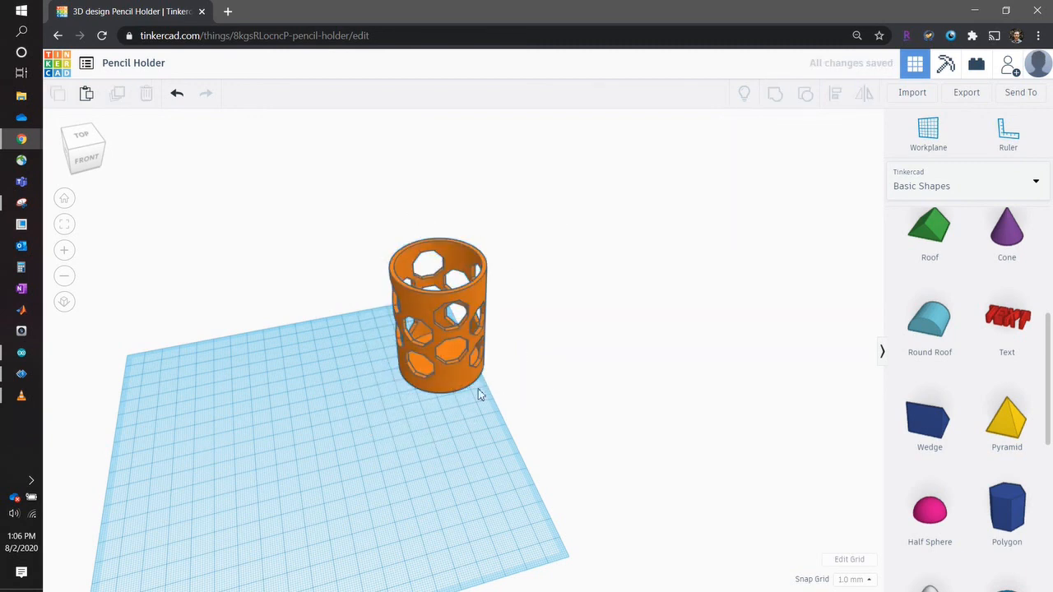
# - Move the perforated holder from the workplane's edge towards its middle and deselect it
pyautogui.moveTo(435, 384); pyautogui.dragTo(326, 434)
pyautogui.moveTo(463, 453); pyautogui.dragTo(416, 472, button='right')
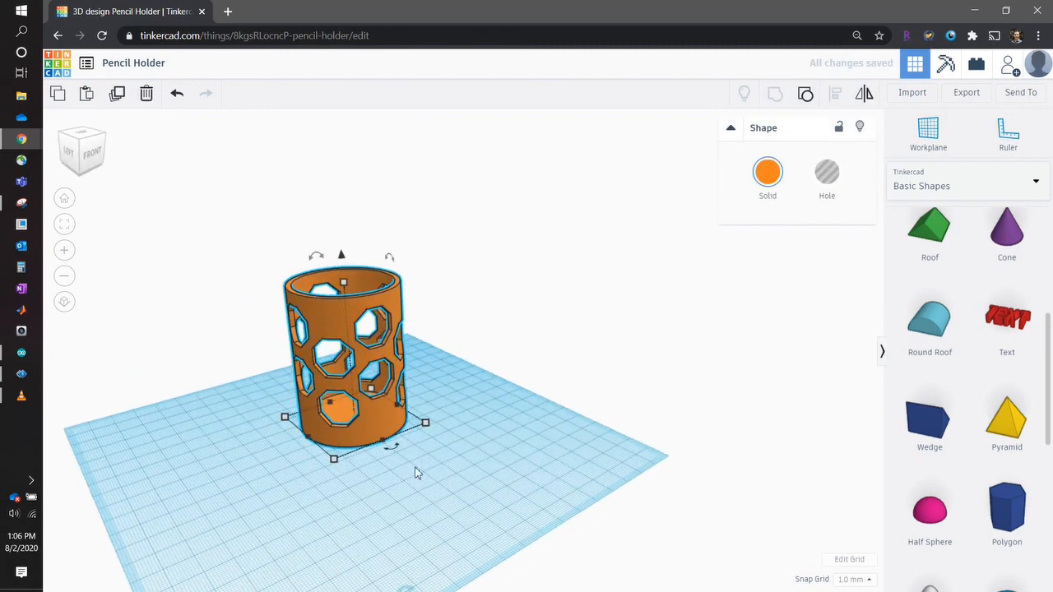
pyautogui.click(417, 472)
# - Inspect the staggered rings of octagonal openings around the finished holder from several sides and distances
pyautogui.scroll(-2, 350, 417)
pyautogui.scroll(6, 350, 408)
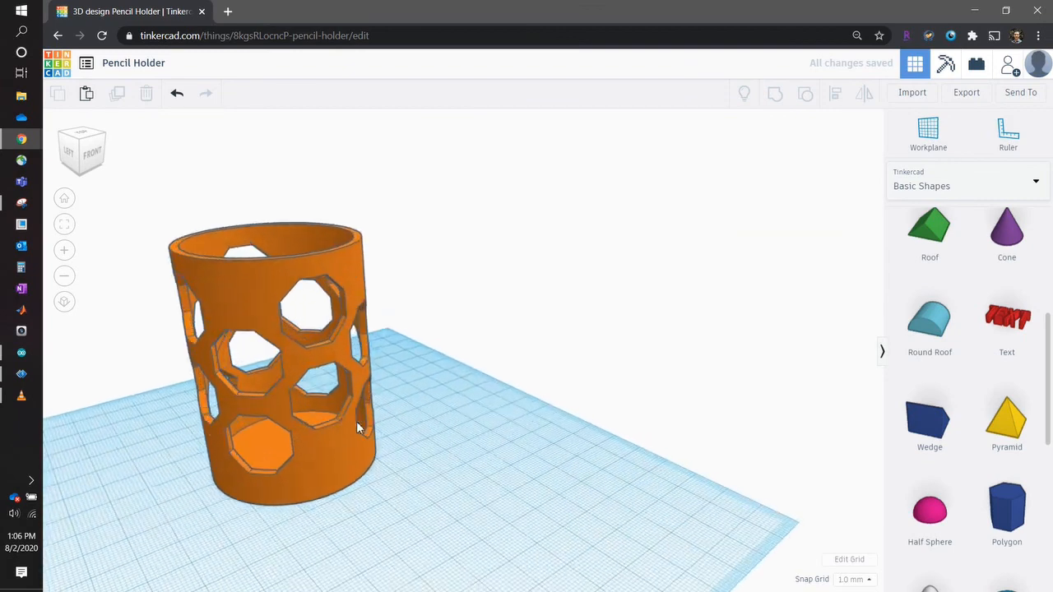
pyautogui.moveTo(539, 412); pyautogui.dragTo(687, 358, button='right')
pyautogui.moveTo(371, 377)
pyautogui.mouseDown(button='right')
pyautogui.moveTo(475, 393)
pyautogui.moveTo(588, 453)
pyautogui.moveTo(691, 416)
pyautogui.moveTo(611, 425)
pyautogui.moveTo(476, 404)
pyautogui.mouseUp(button='right')
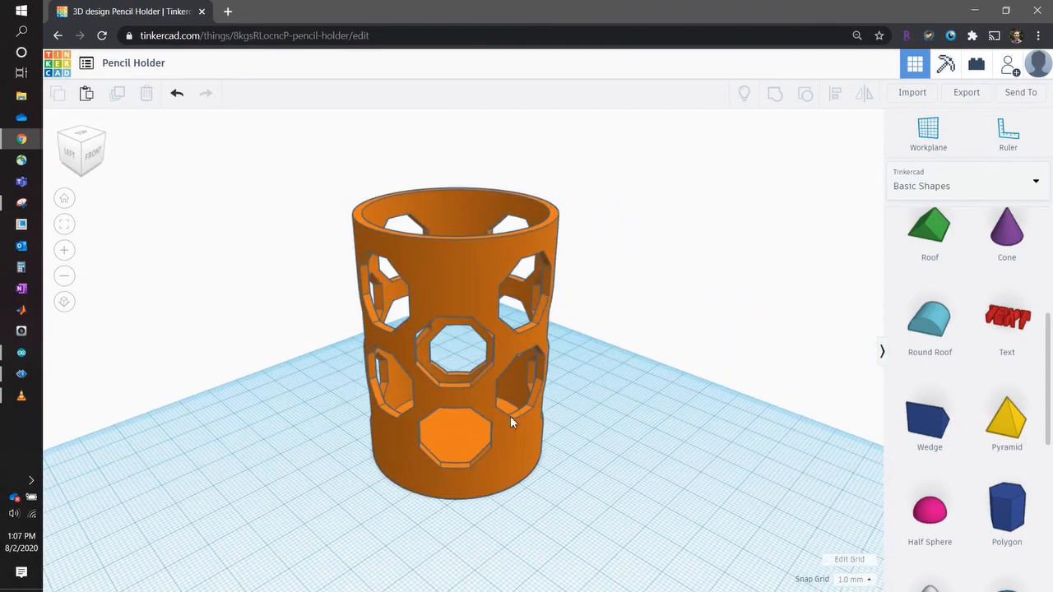
pyautogui.scroll(3, 512, 417)
pyautogui.moveTo(578, 418)
pyautogui.mouseDown(button='right')
pyautogui.moveTo(488, 438)
pyautogui.moveTo(455, 461)
pyautogui.moveTo(564, 418)
pyautogui.moveTo(530, 464)
pyautogui.moveTo(477, 482)
pyautogui.moveTo(453, 452)
pyautogui.moveTo(387, 465)
pyautogui.mouseUp(button='right')
pyautogui.scroll(2, 487, 438)
pyautogui.scroll(-4, 488, 442)
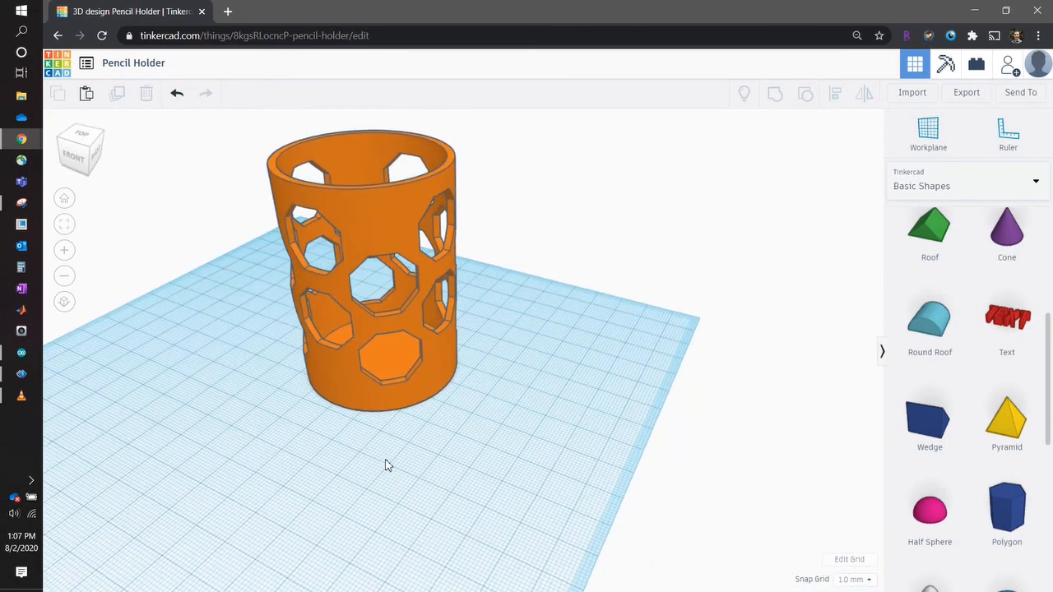
pyautogui.moveTo(577, 348)
pyautogui.mouseDown(button='right')
pyautogui.moveTo(576, 327)
pyautogui.moveTo(512, 334)
pyautogui.moveTo(710, 303)
pyautogui.moveTo(726, 315)
pyautogui.moveTo(636, 335)
pyautogui.moveTo(672, 338)
pyautogui.mouseUp(button='right')
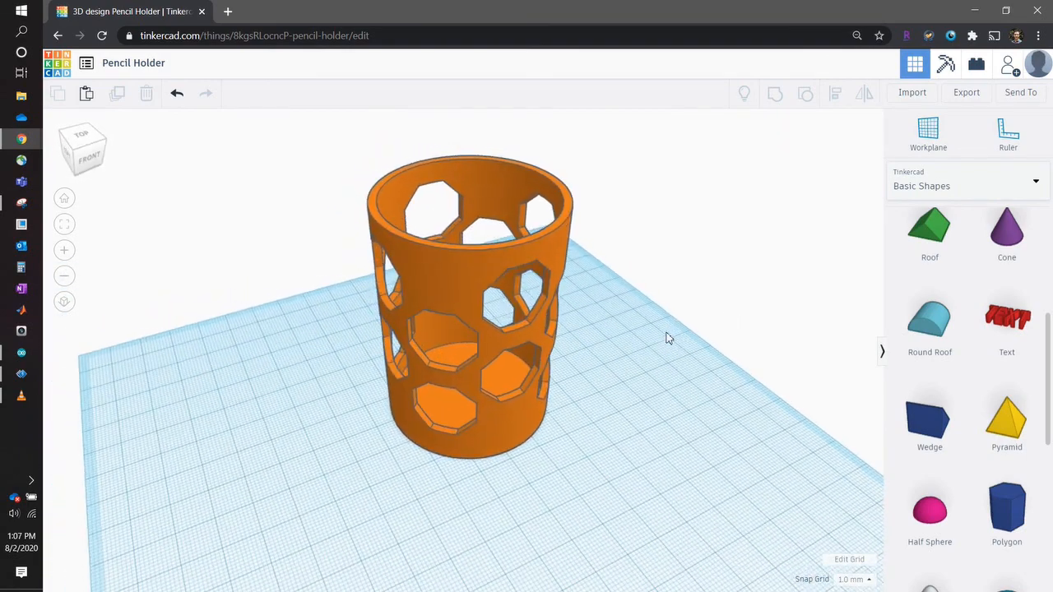